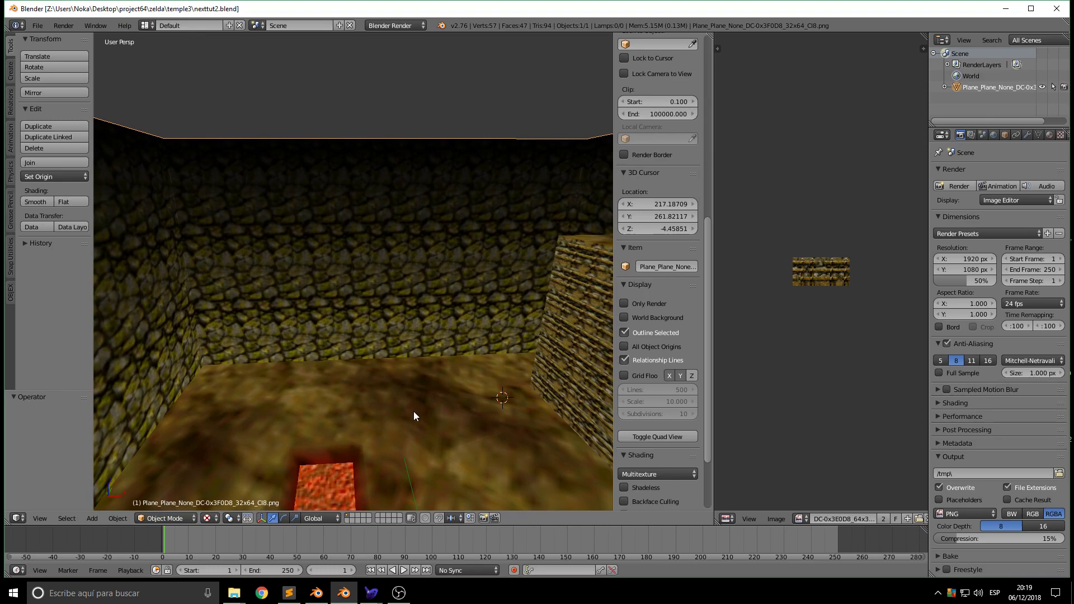
Enter Edit Mode with face selection and select the room's back wall face
left_click(196, 518)
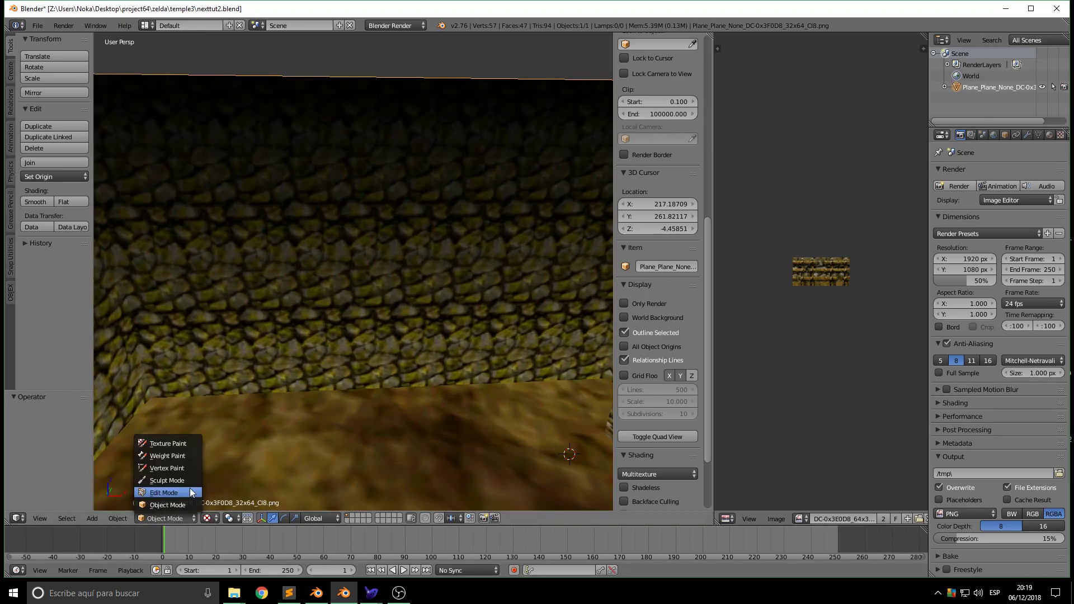
left_click(168, 486)
left_click(348, 518)
right_click(378, 294)
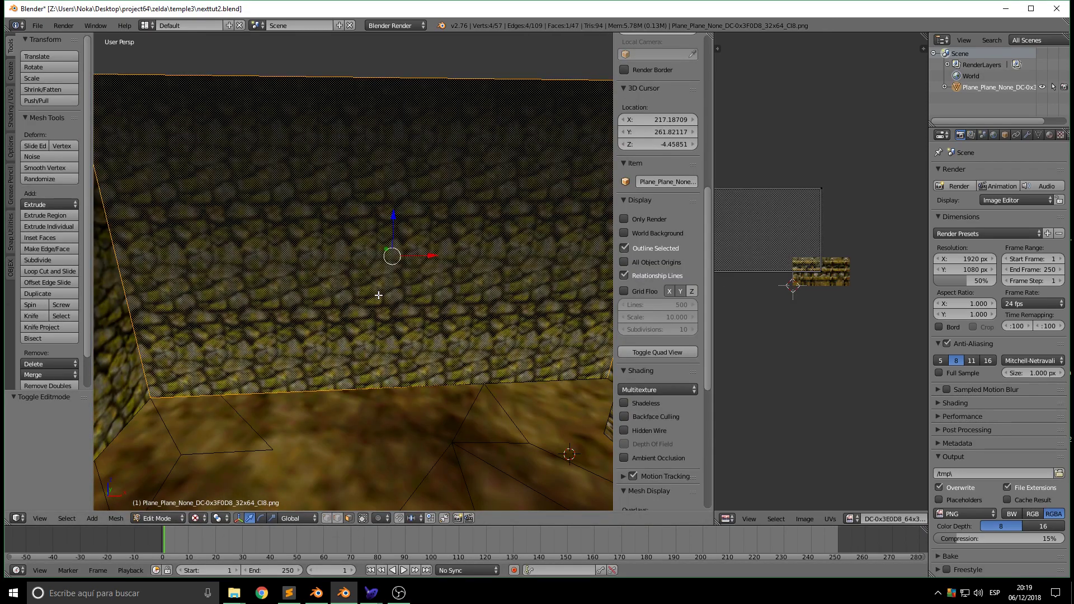
Cut a small four-sided doorway opening into the lower middle of the back wall with the Knife tool
middle_click_drag(457, 373, 170, 314)
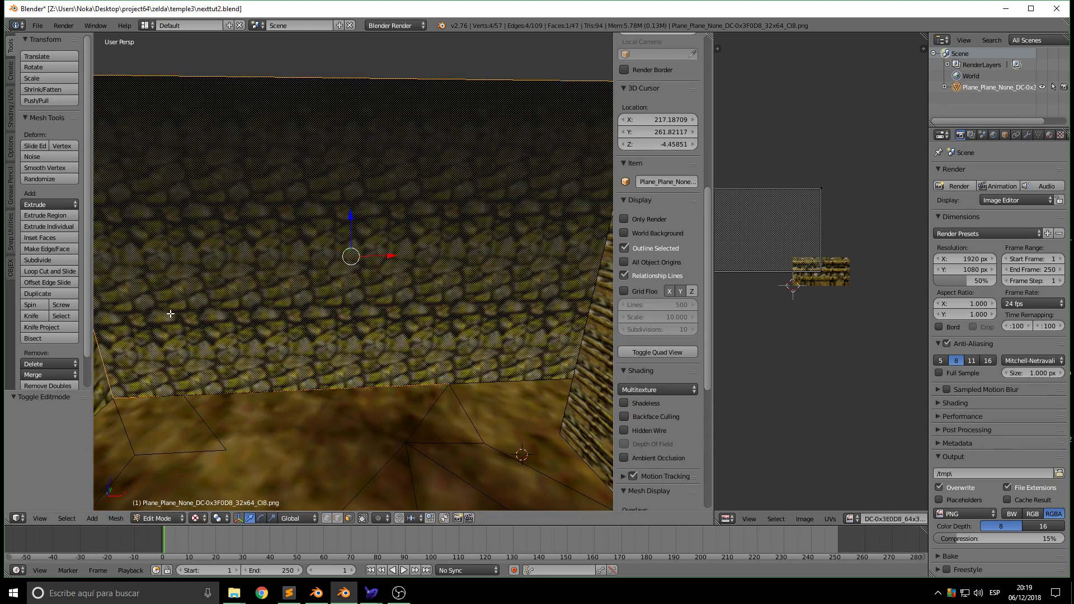
left_click(10, 92)
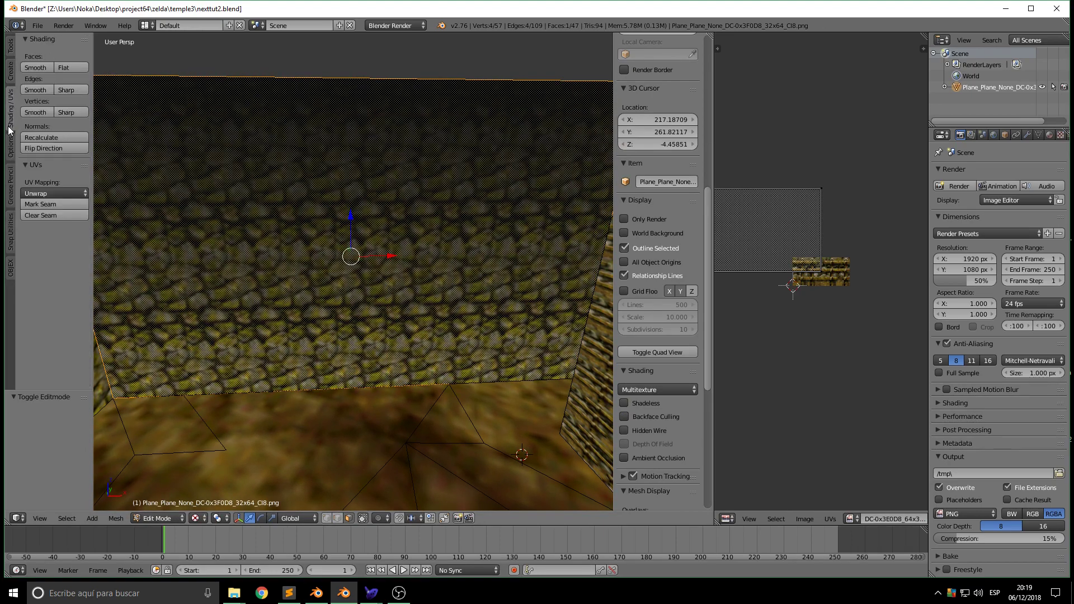
left_click(11, 50)
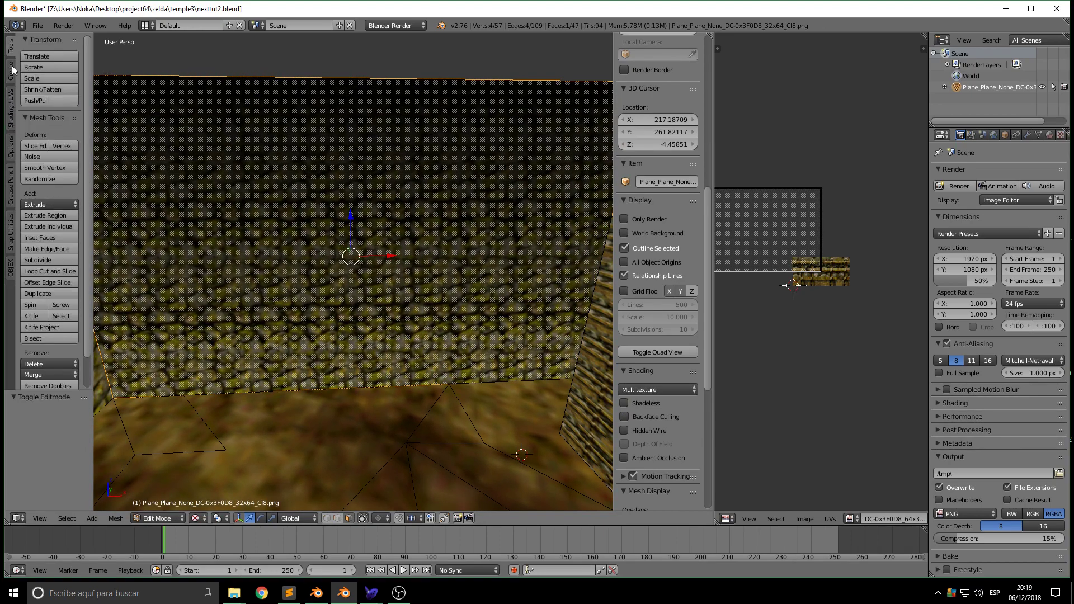
left_click(31, 316)
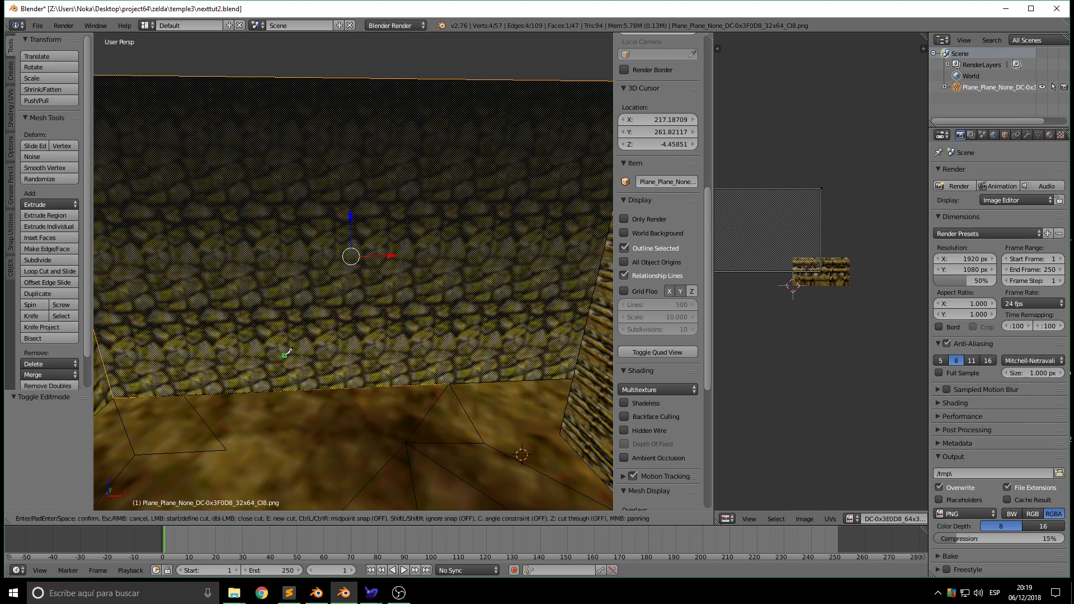
left_click(327, 359)
left_click(324, 302)
left_click(384, 302)
left_click(389, 353)
left_click(327, 358)
key("Return")
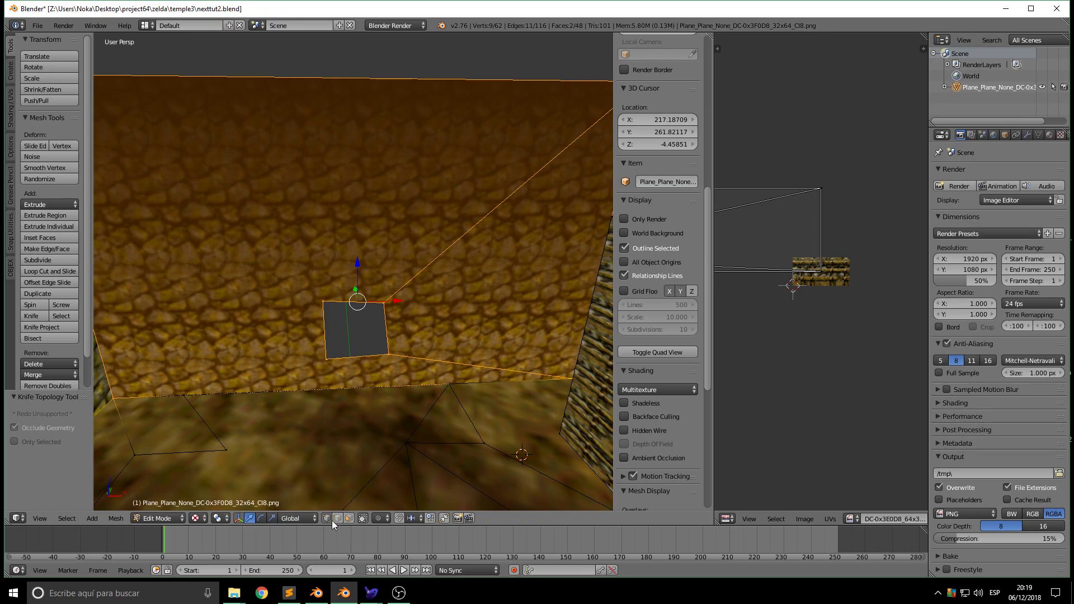
Enable an element snap mode and move the opening's lower-left vertex down along Z by about 59 units to the floor
right_click(331, 361)
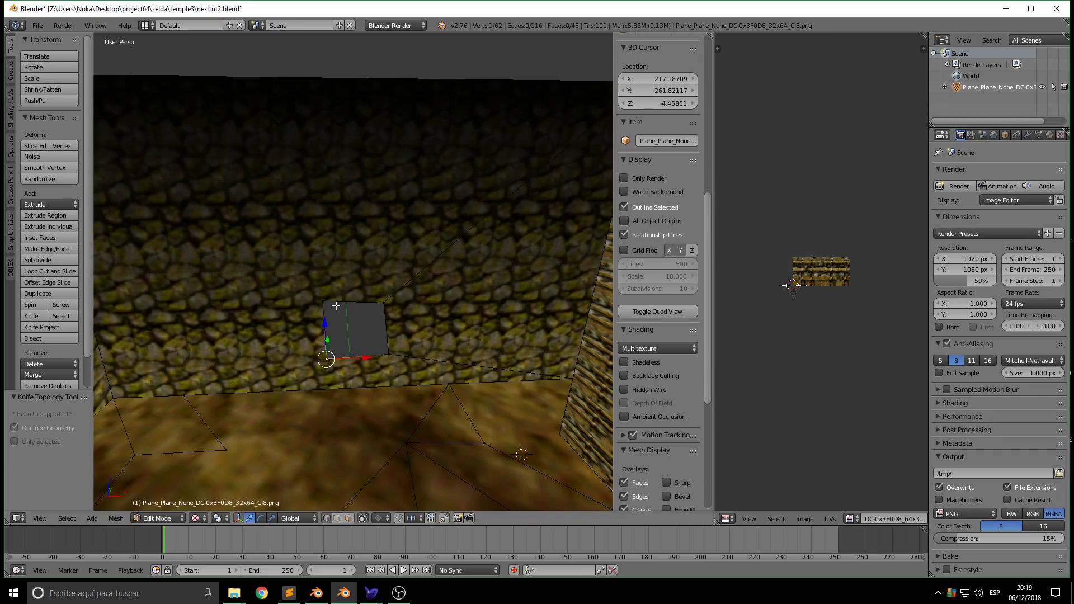
left_click(412, 518)
left_click(428, 480)
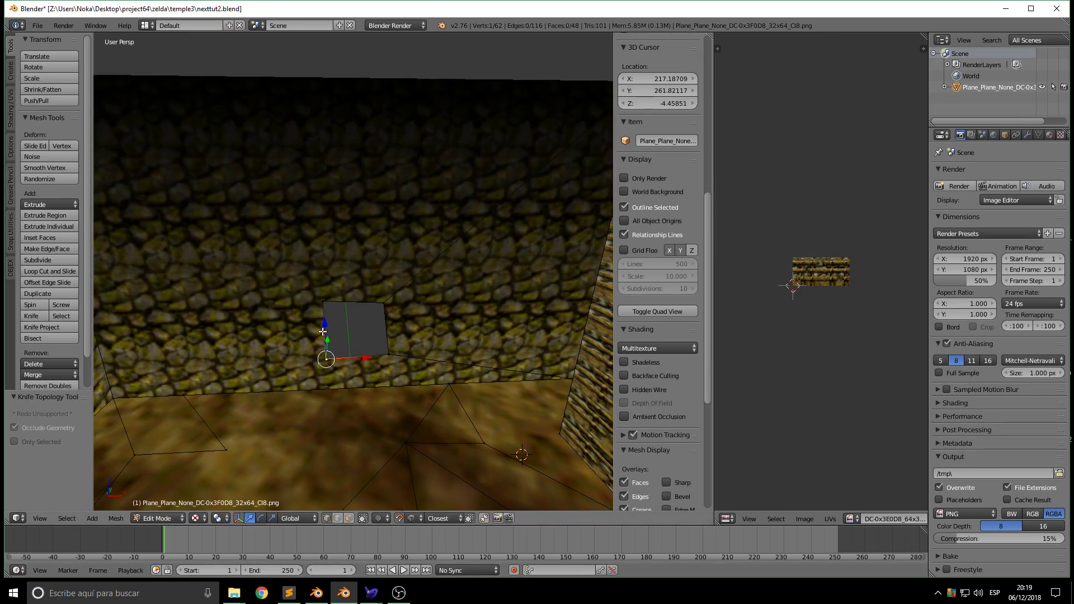
left_click_drag(325, 323, 416, 369)
Snap the opening's lower-right vertex down to the floor and place it 60 units along X from the lower-left corner
right_click(384, 351)
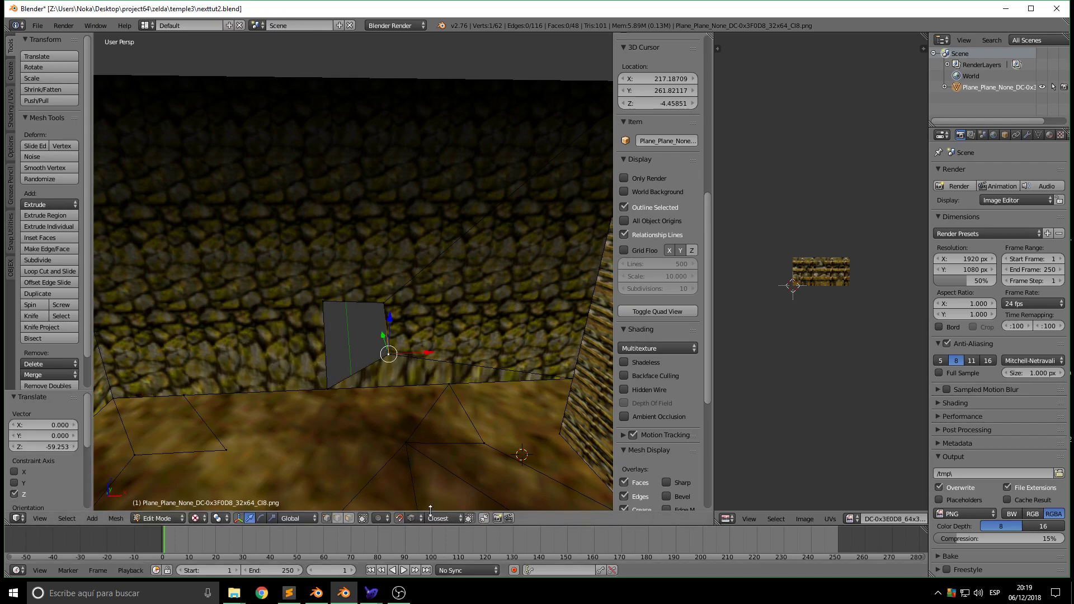
left_click(412, 518)
left_click(443, 490)
left_click_drag(426, 355, 411, 356)
key("ctrl+z")
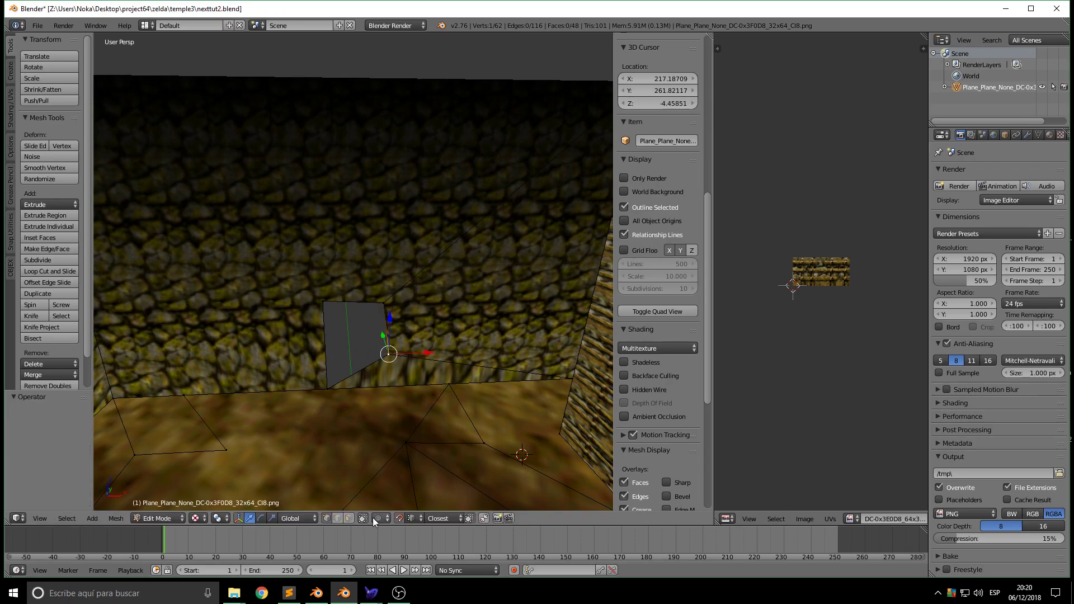
right_click(390, 355, "shift")
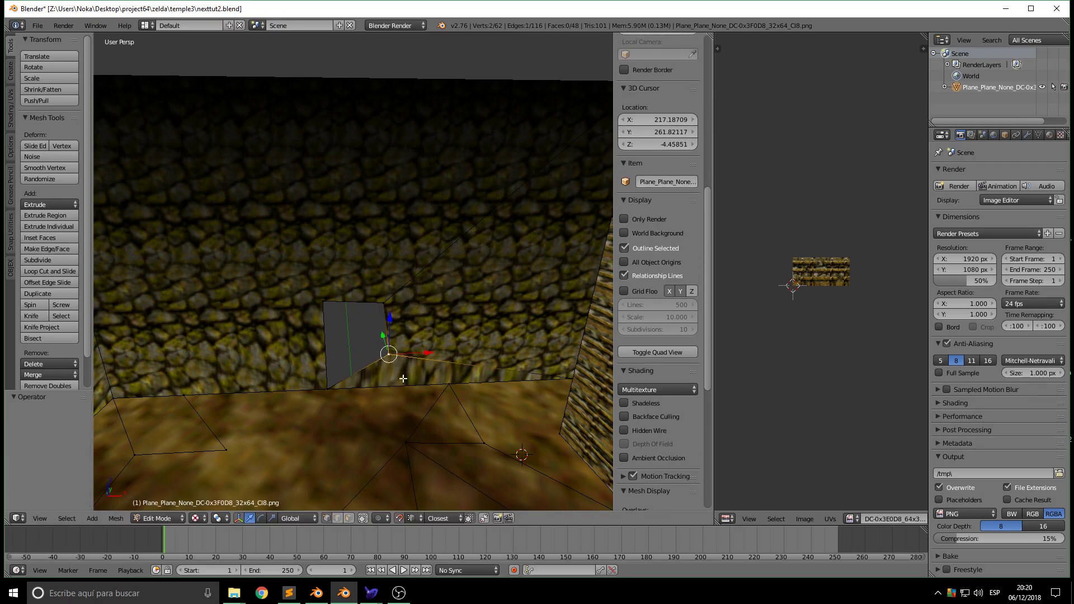
left_click_drag(394, 349, 391, 384)
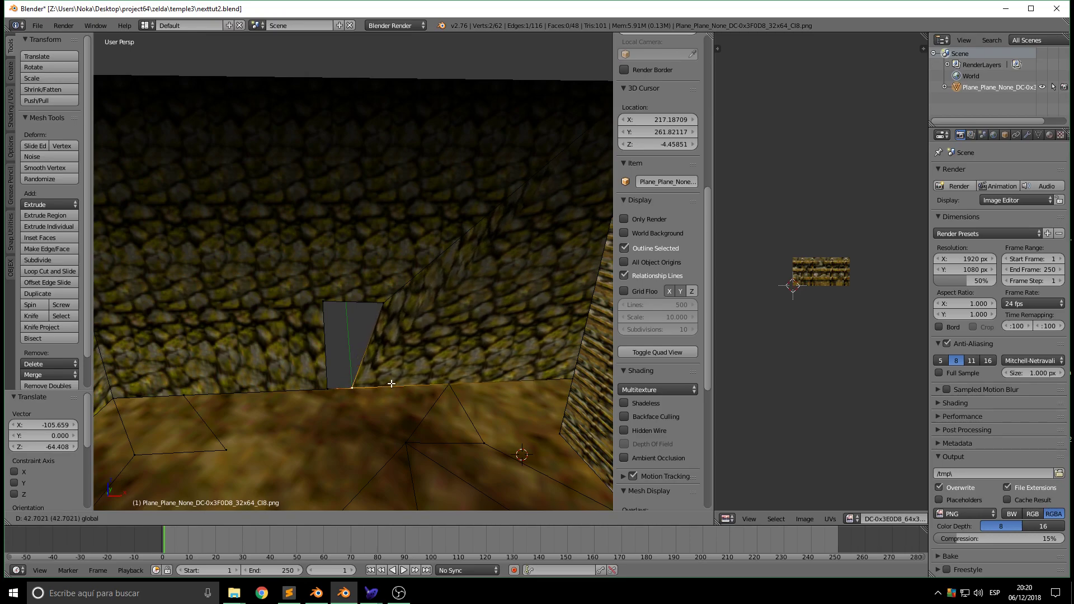
type("60")
key("Return")
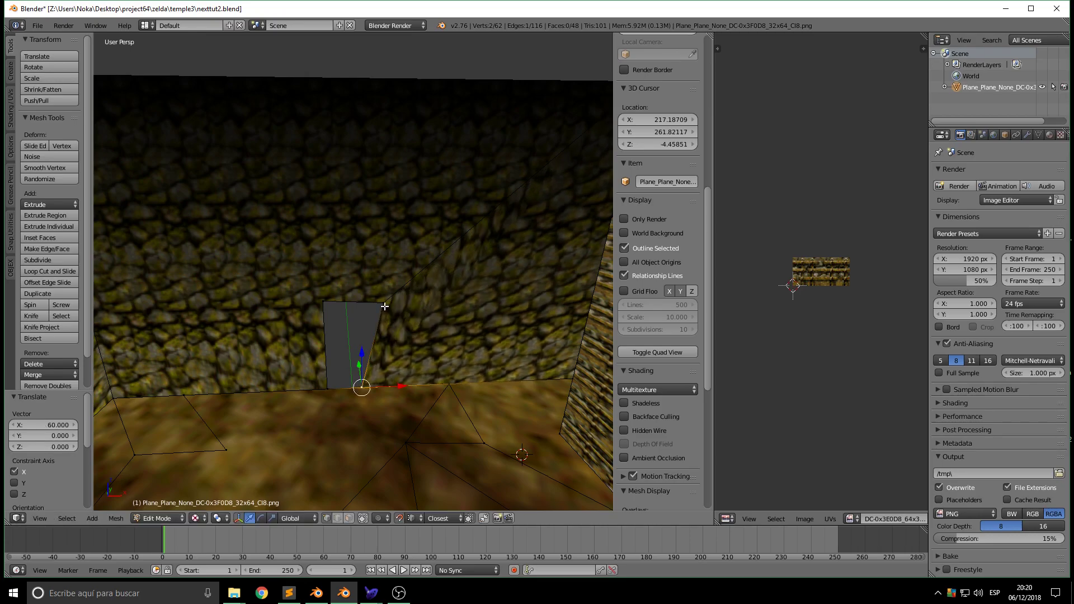
Move the opening's upper-right vertex along X until it sits directly above the lower-right corner
right_click(385, 306)
key("g")
key("x")
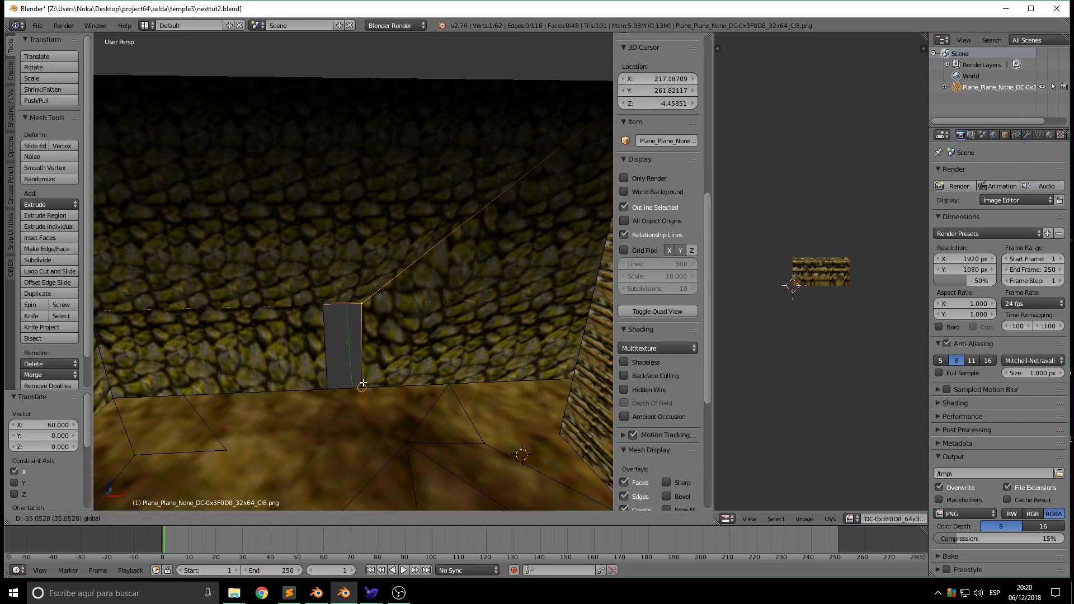
left_click(363, 384)
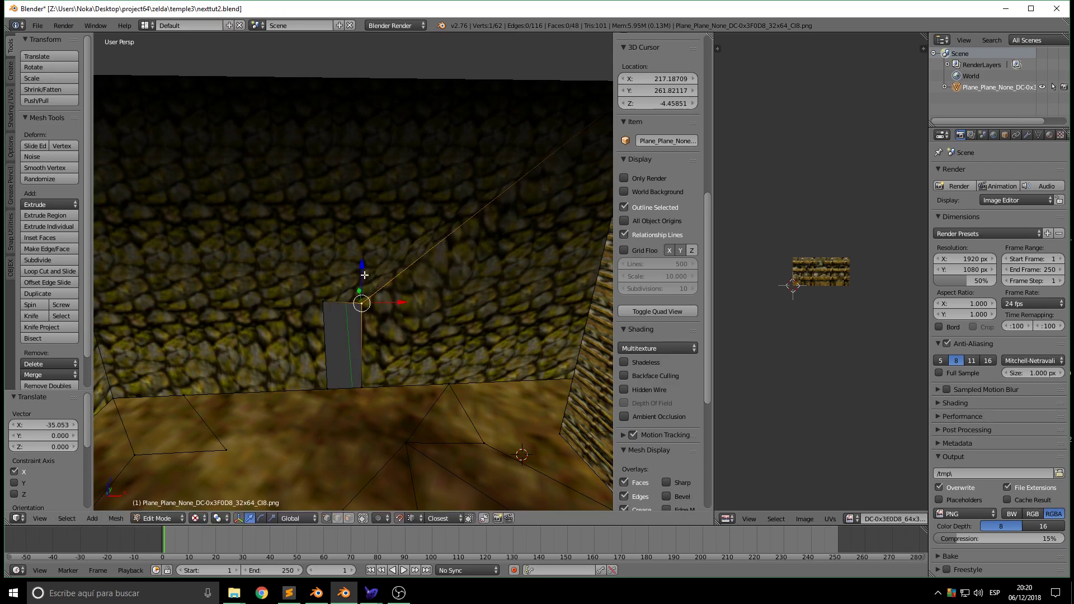
Snap the opening's upper-right vertex down to the floor level and raise it 100 units along Z
key("g")
key("z")
left_click(365, 385)
type("gz")
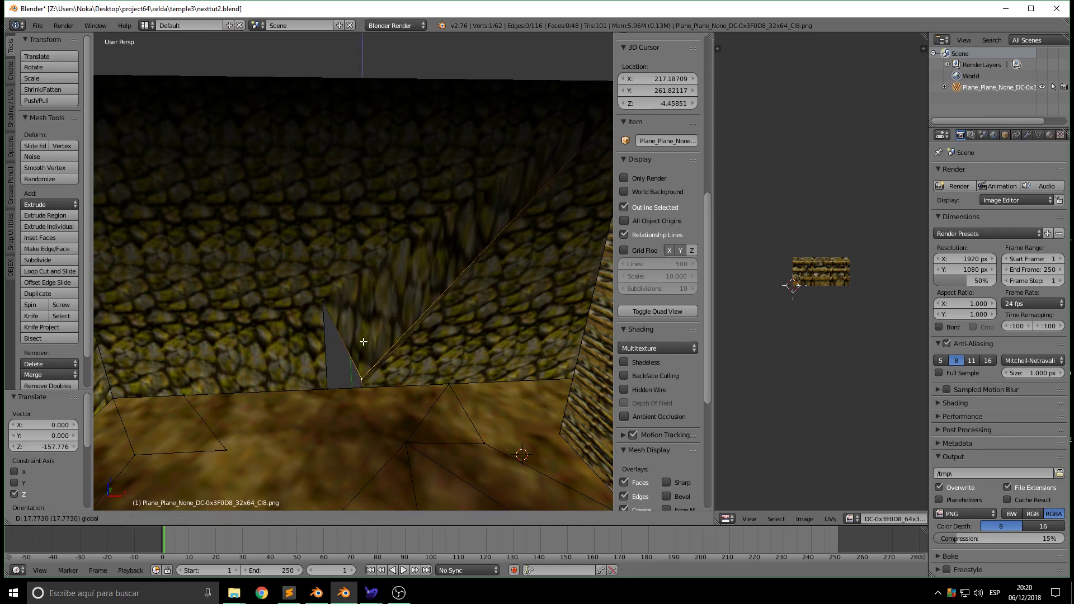
type("100")
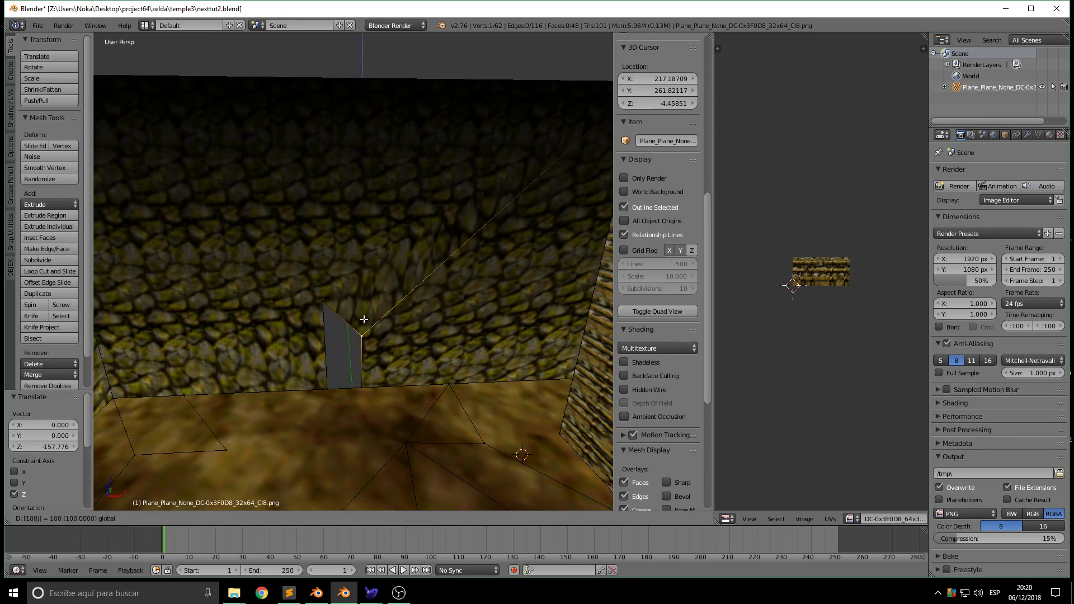
key("Return")
Bring the opening's upper-left vertex level with the upper-right one and align it along X above the lower-left corner
right_click(327, 298)
key("g")
key("z")
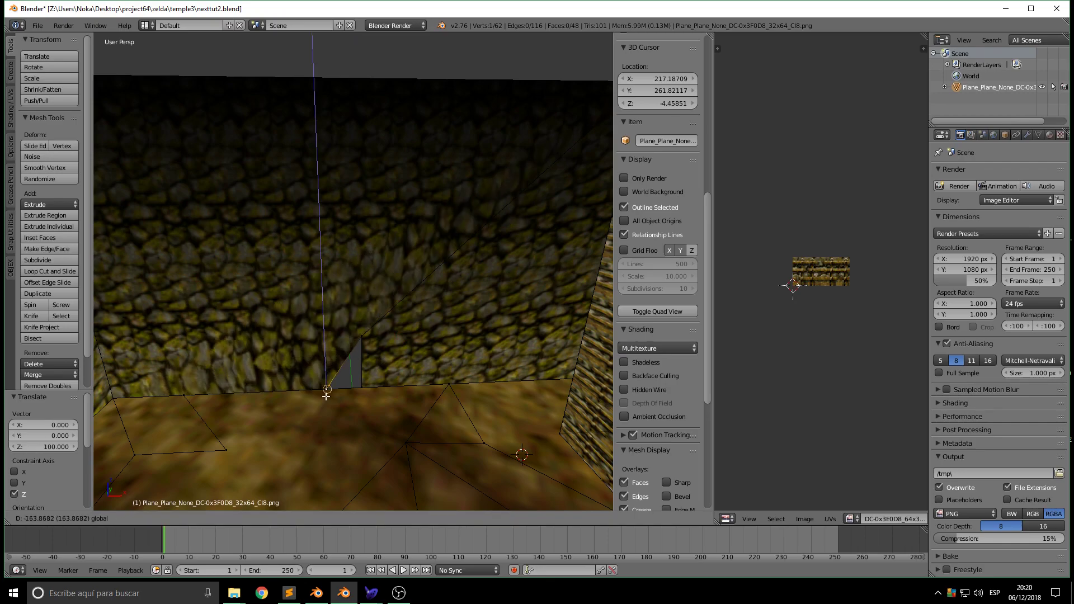
left_click(349, 330)
key("g")
key("z")
left_click(326, 388)
Select the two vertical edges of the doorway opening and fill it with a face
scroll(371, 424, "up", 2)
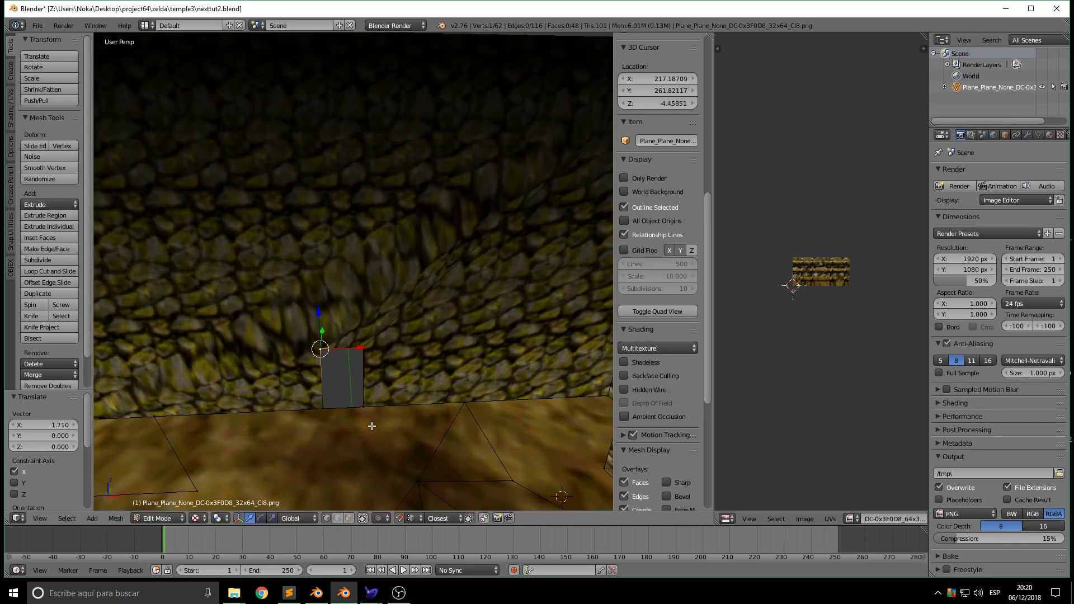
middle_click_drag(376, 427, 383, 484)
left_click(339, 519)
right_click(331, 356)
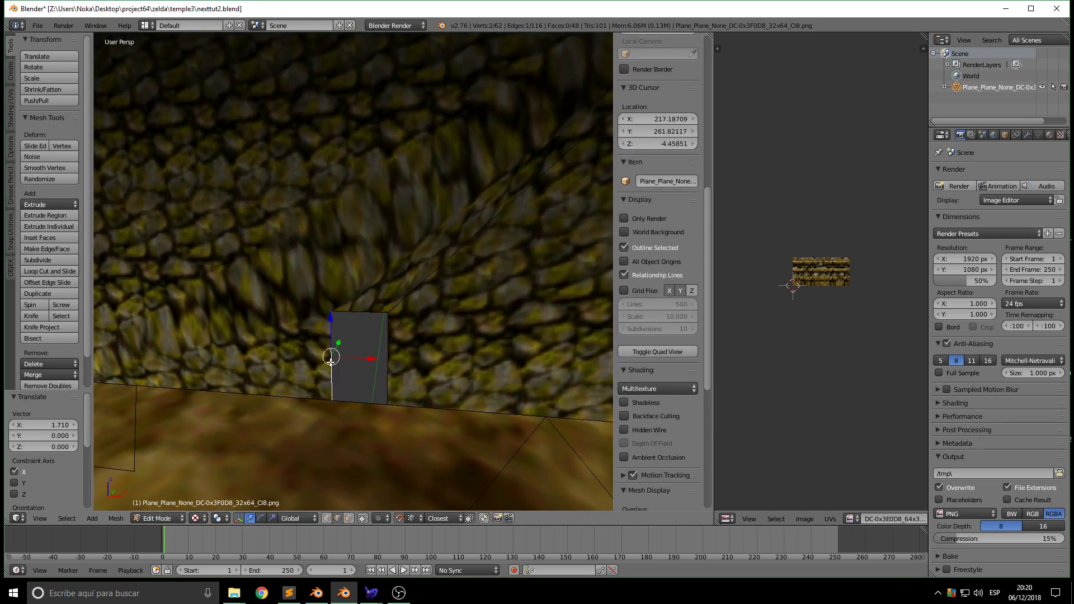
right_click(387, 384, "shift")
key("f")
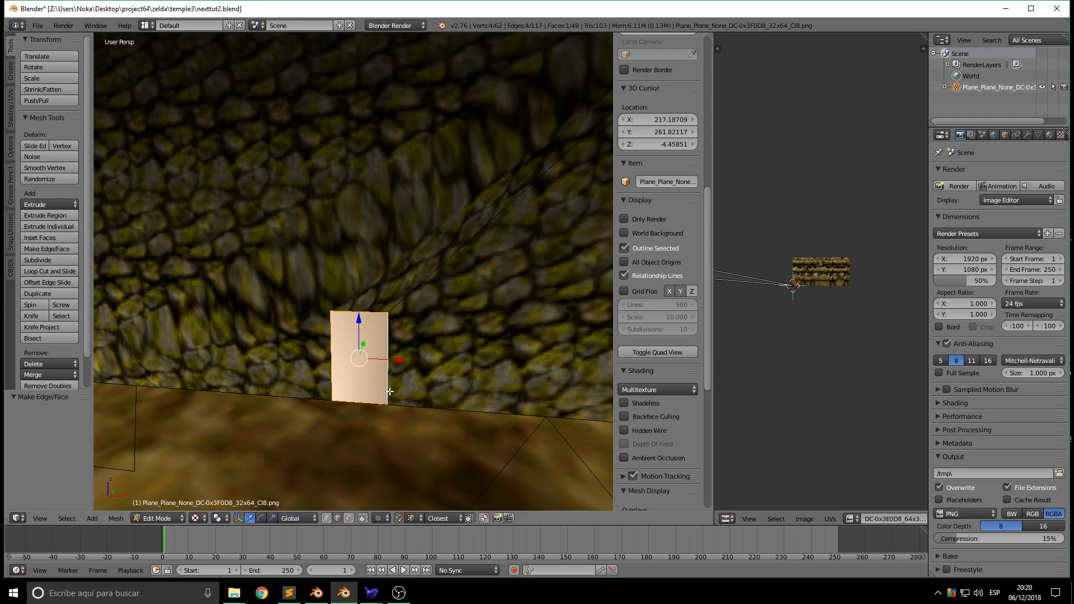
Extrude the doorway face 60 units outward along Y to form a short passage
left_click(349, 518)
key("e")
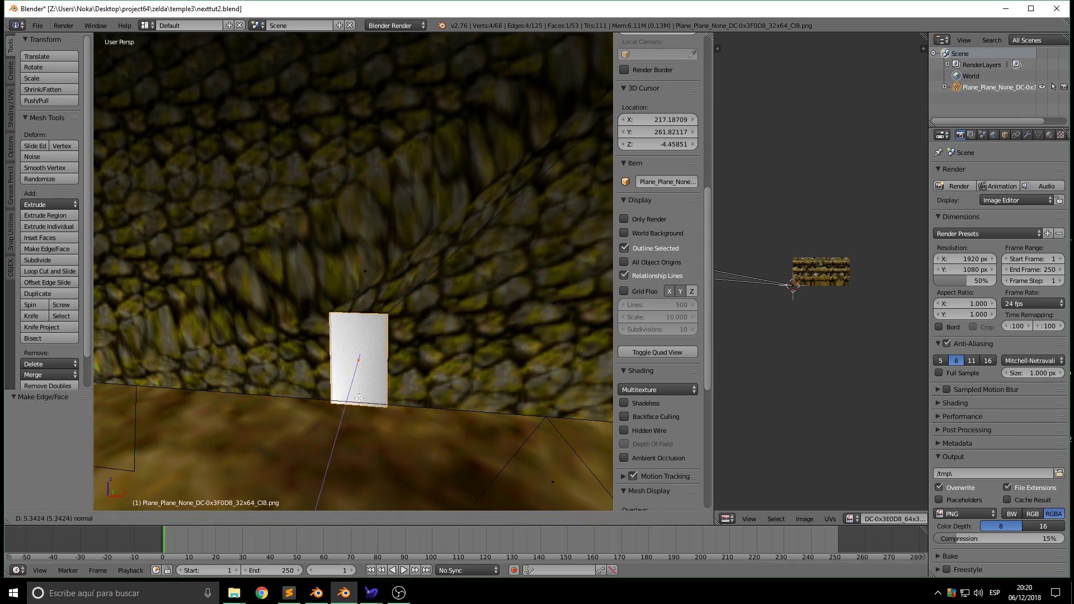
right_click(369, 385)
middle_click_drag(370, 386, 418, 391)
key("e")
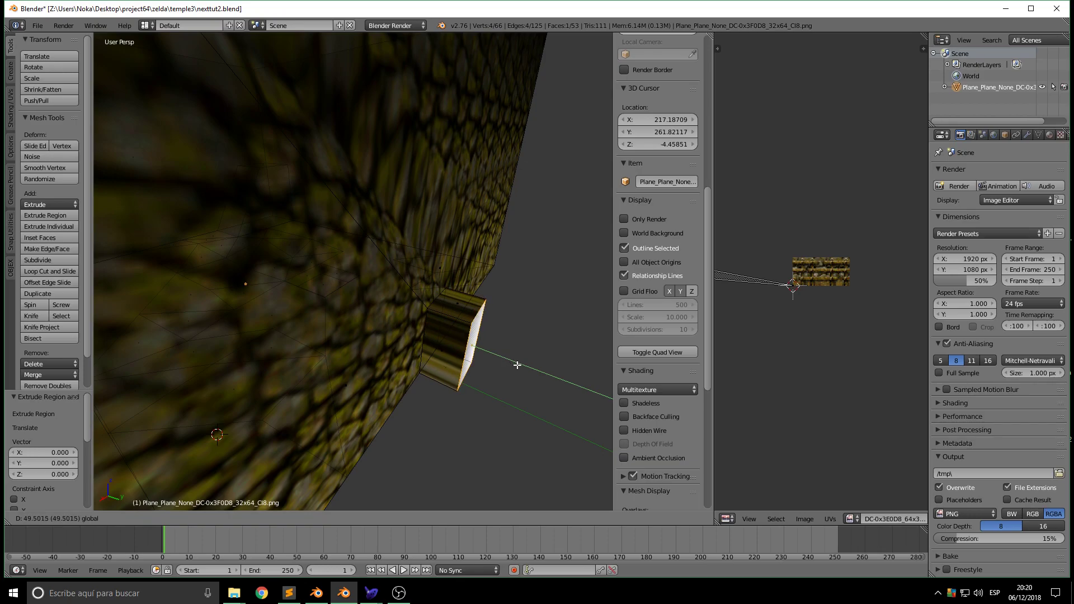
type("60")
key("Return")
Extrude the passage's end face in place and scale it along X by about 13.8 to span the wall's width
mouse_move(465, 406)
middle_mouse_down()
mouse_move(405, 372)
mouse_move(465, 422)
middle_mouse_up()
scroll(404, 372, "down", 6)
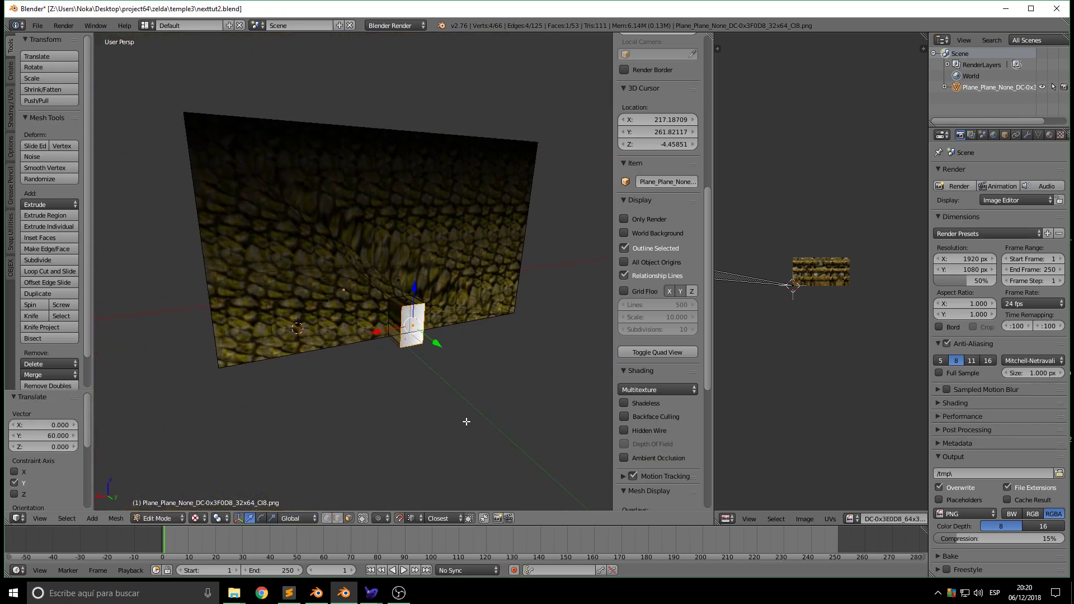
scroll(464, 421, "up", 4)
scroll(468, 396, "down", 2)
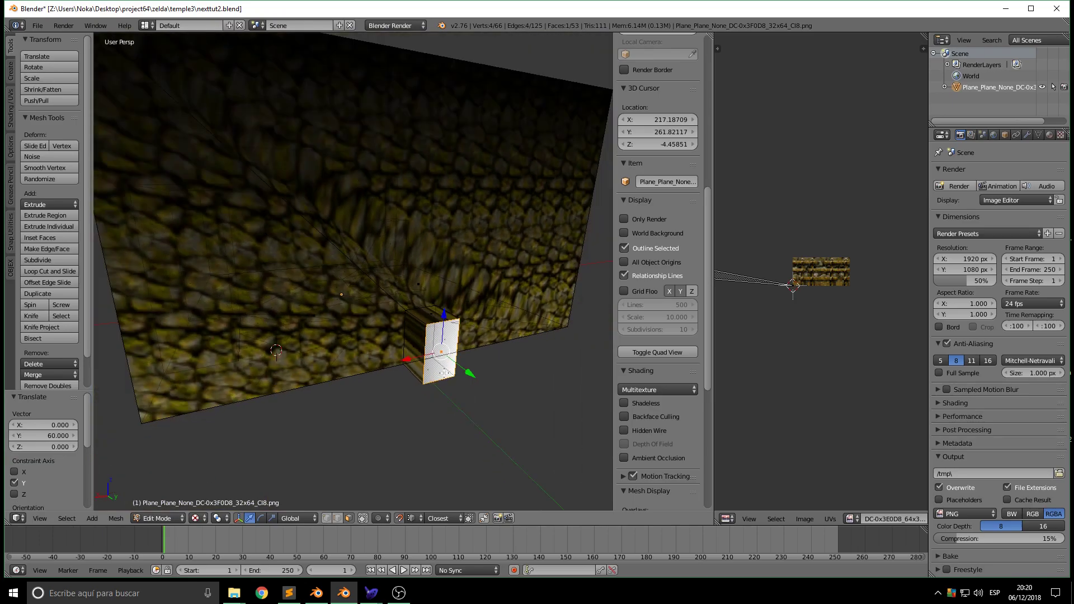
key("e")
key("Escape")
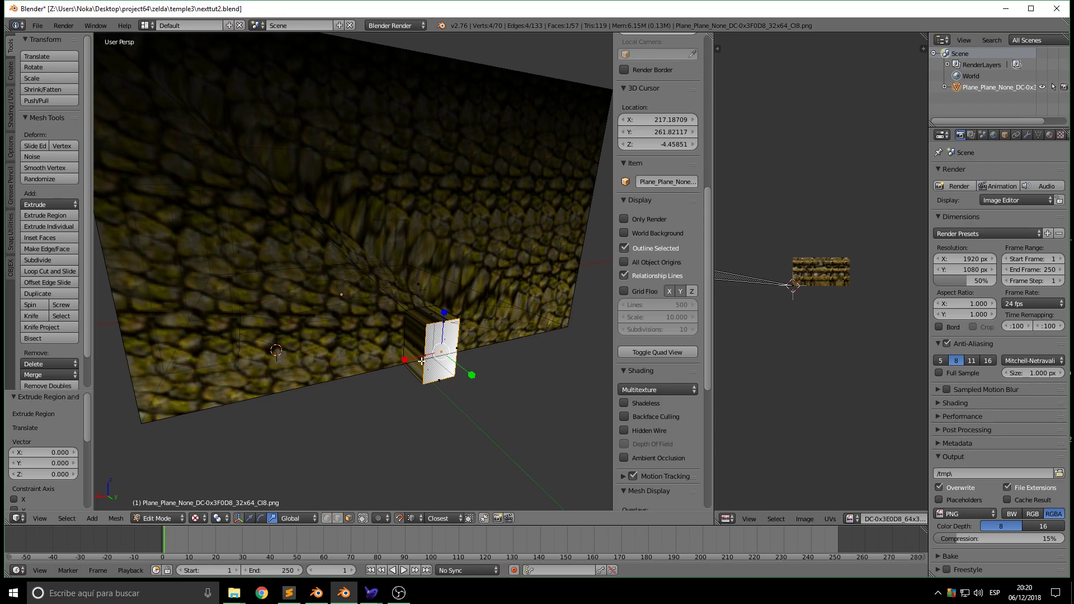
left_click(396, 363)
key("s")
key("x")
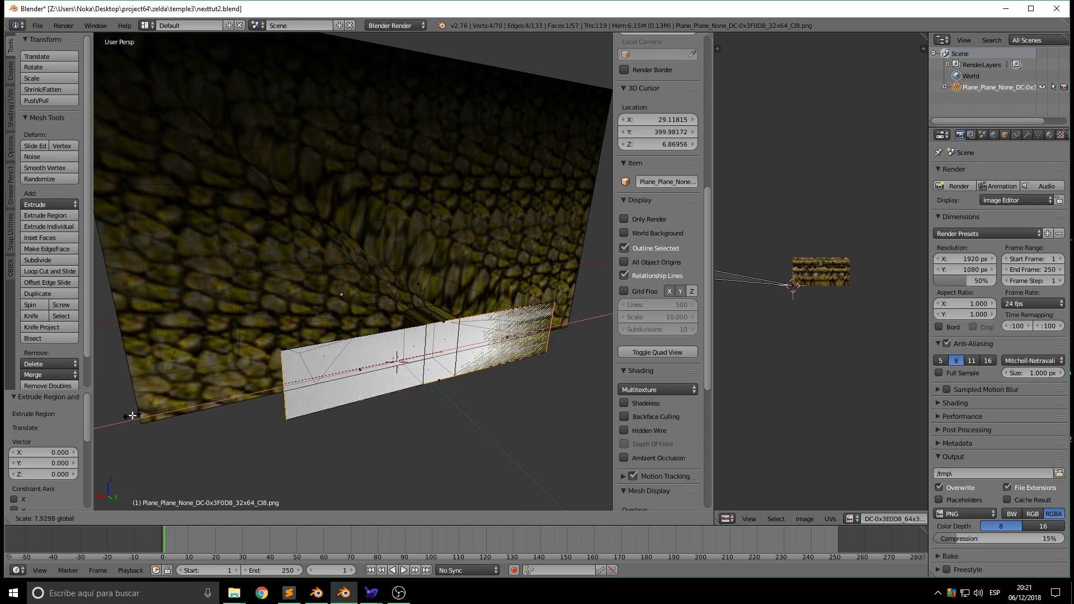
left_click(182, 448)
Extrude the widened face about 319 units outward along Y to form the second room's floor area
scroll(271, 400, "down", 3)
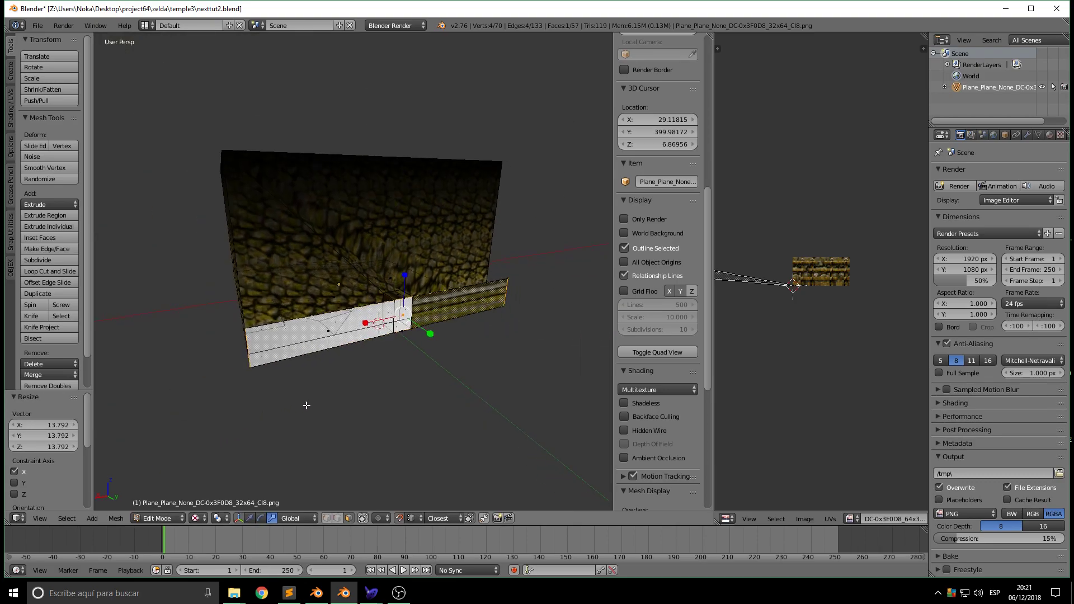
middle_click_drag(303, 404, 337, 418)
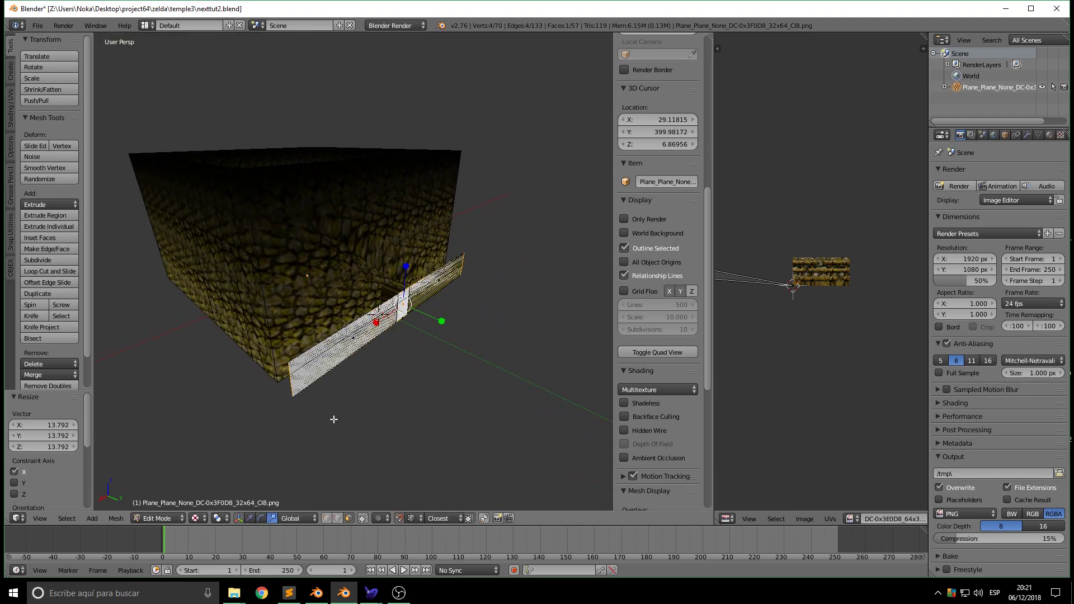
key("e")
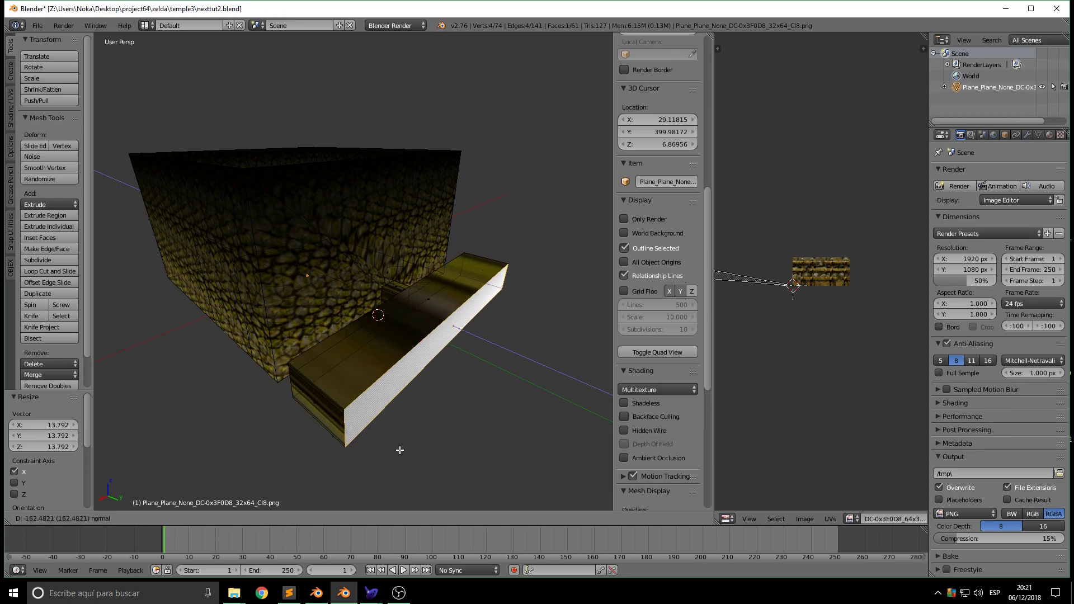
left_click(443, 476)
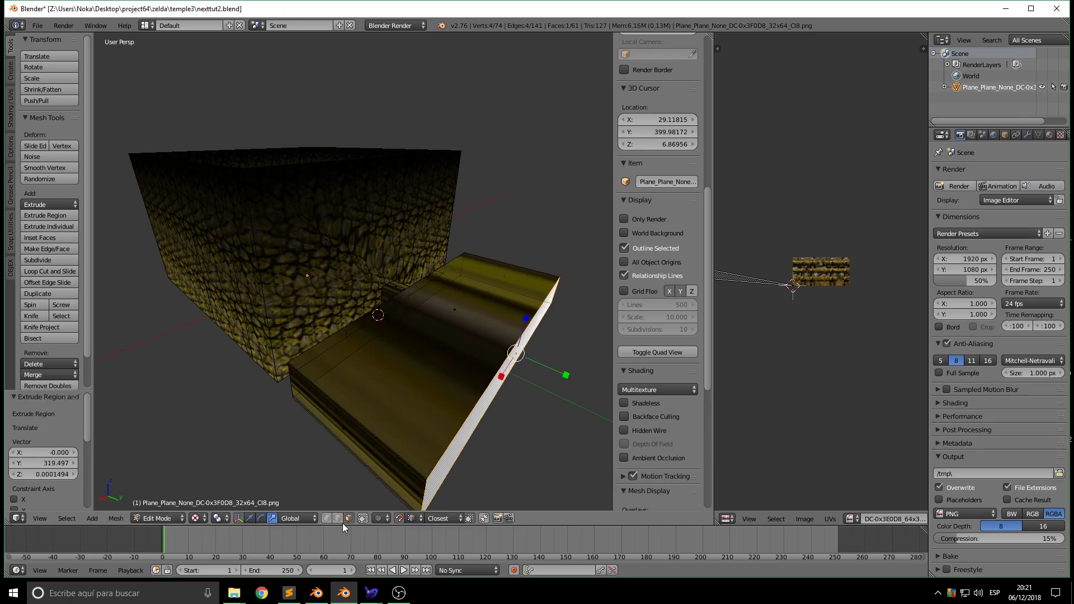
Raise the second room's top face about 321 units along Z and snap it level with the first room's top
right_click(406, 374)
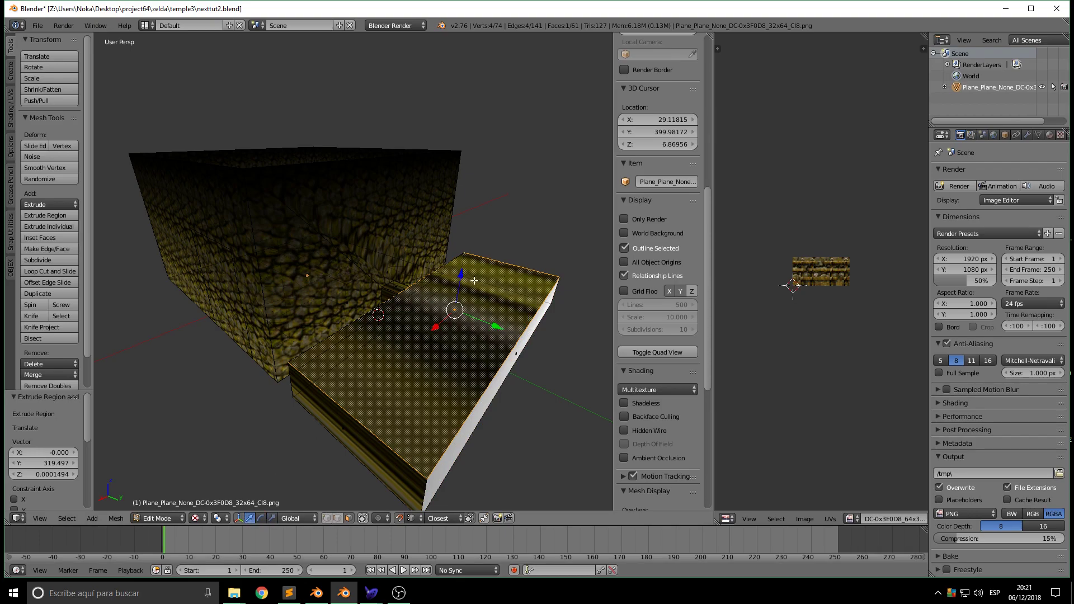
key("e")
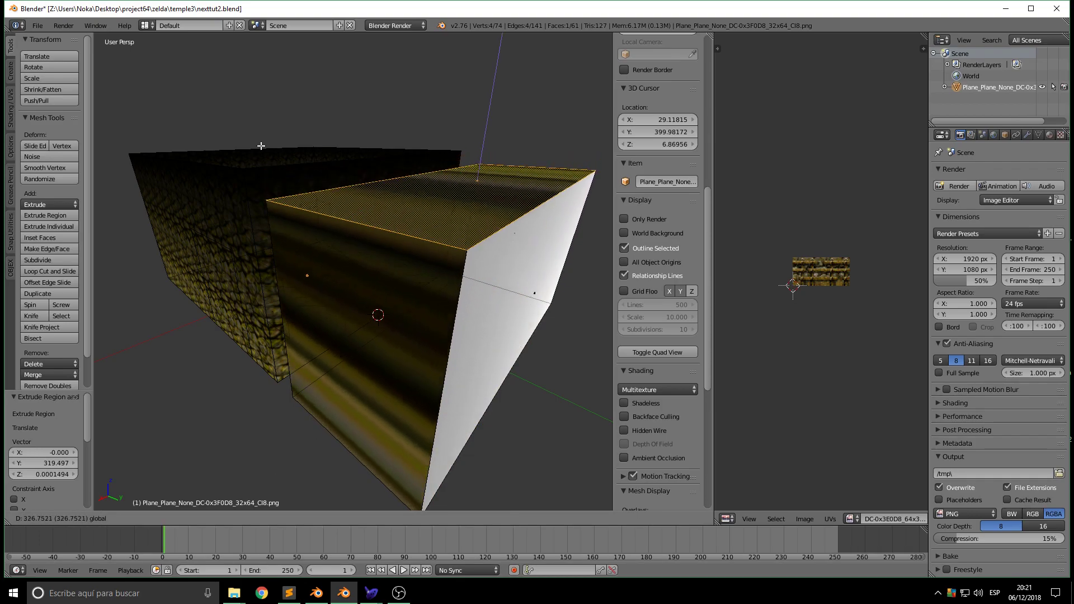
left_click(260, 145)
middle_click_drag(294, 257, 358, 238)
left_click_drag(470, 137, 307, 156)
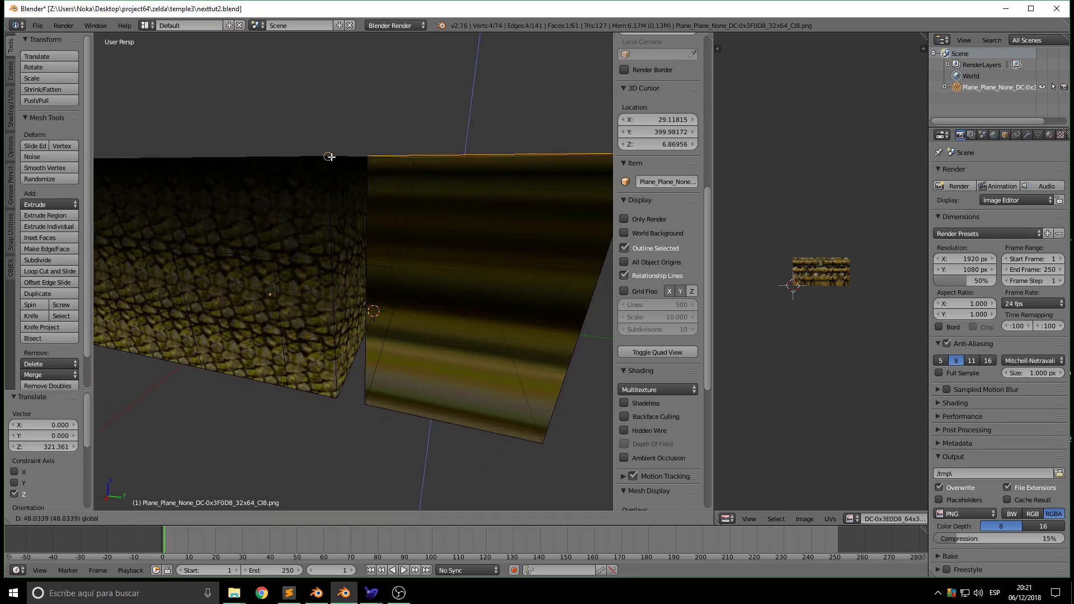
Finish raising the second room's top face and delete that face so the room is open above
left_click(401, 223)
middle_click_drag(400, 224, 361, 289)
scroll(356, 351, "down", 5)
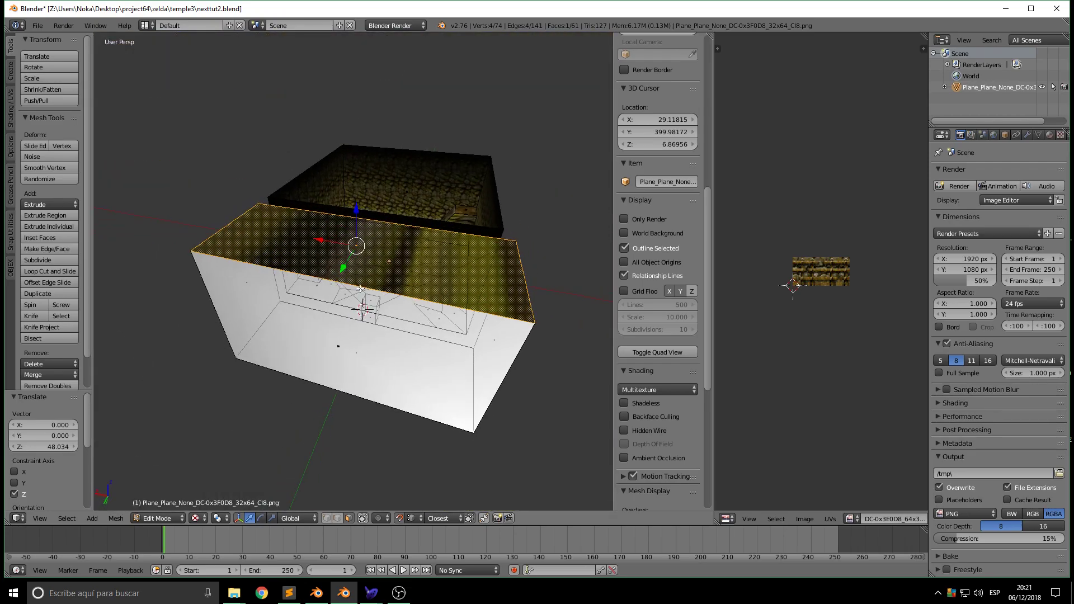
key("x")
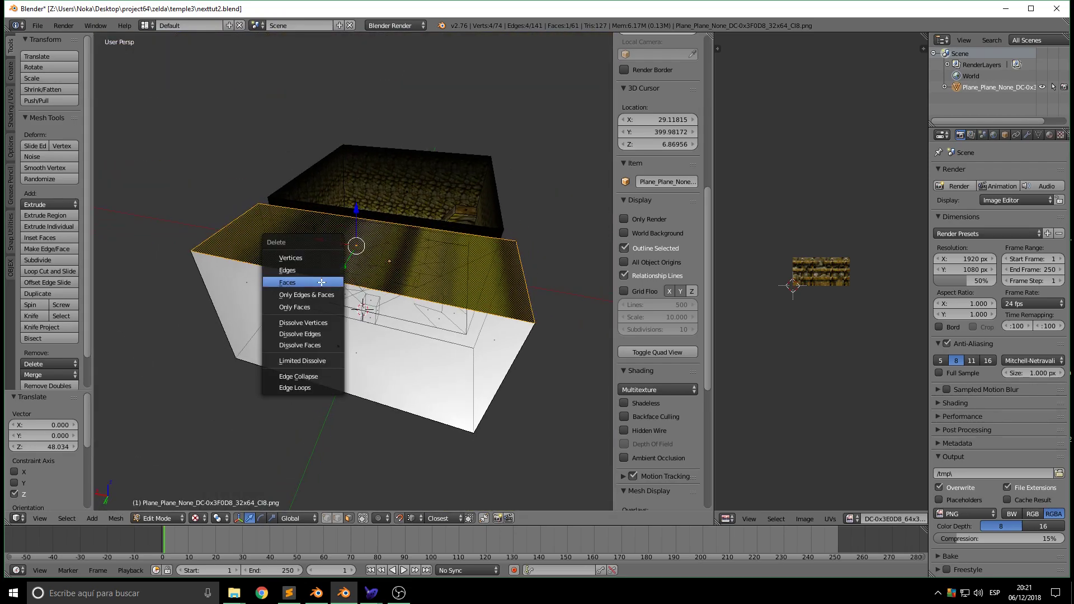
left_click(313, 278)
Move the second room's far wall about 112 units outward along Y
middle_click_drag(313, 278, 358, 313)
middle_click_drag(310, 372, 446, 269)
scroll(412, 297, "up", 4)
right_click(447, 269)
left_click_drag(464, 296, 528, 299)
Cut a rectangular doorway outline with the Knife tool at the base of the second room's end wall
middle_click_drag(528, 300, 382, 271)
scroll(394, 303, "up", 3)
middle_click_drag(373, 311, 313, 504)
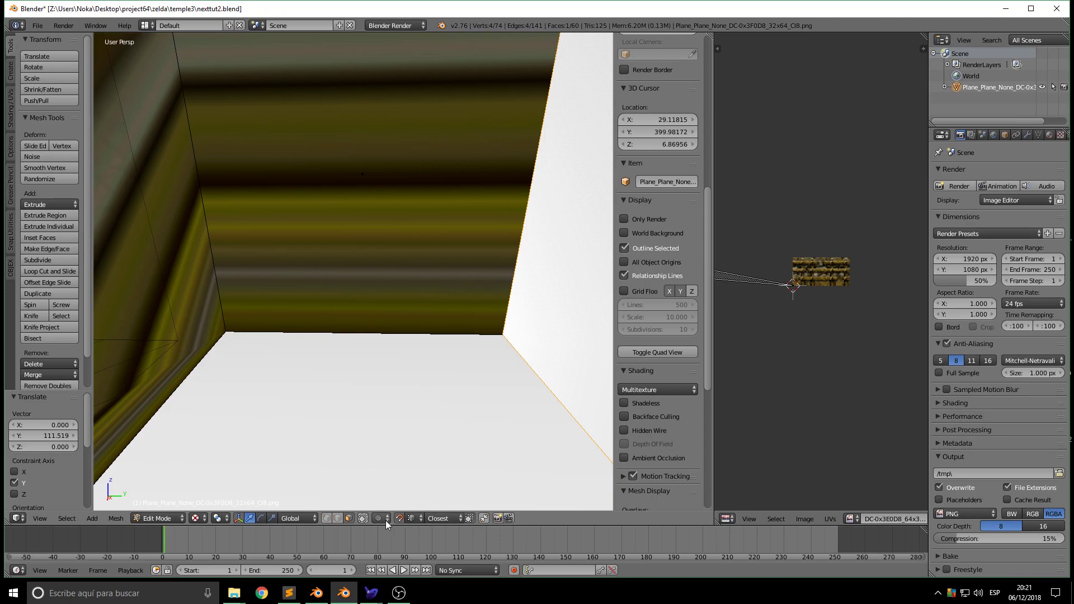
right_click(330, 241)
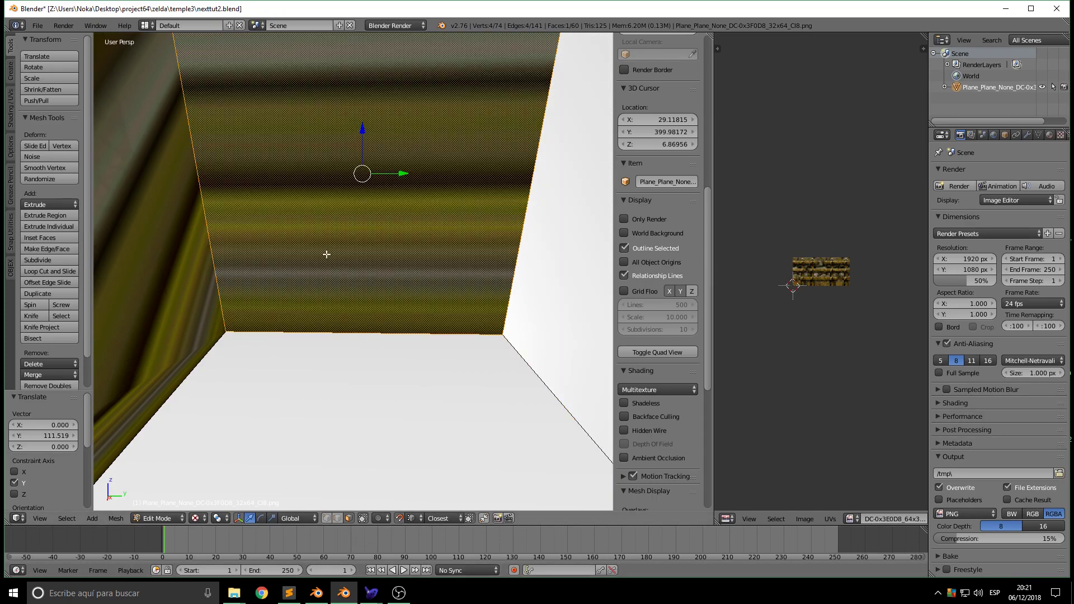
left_click(11, 78)
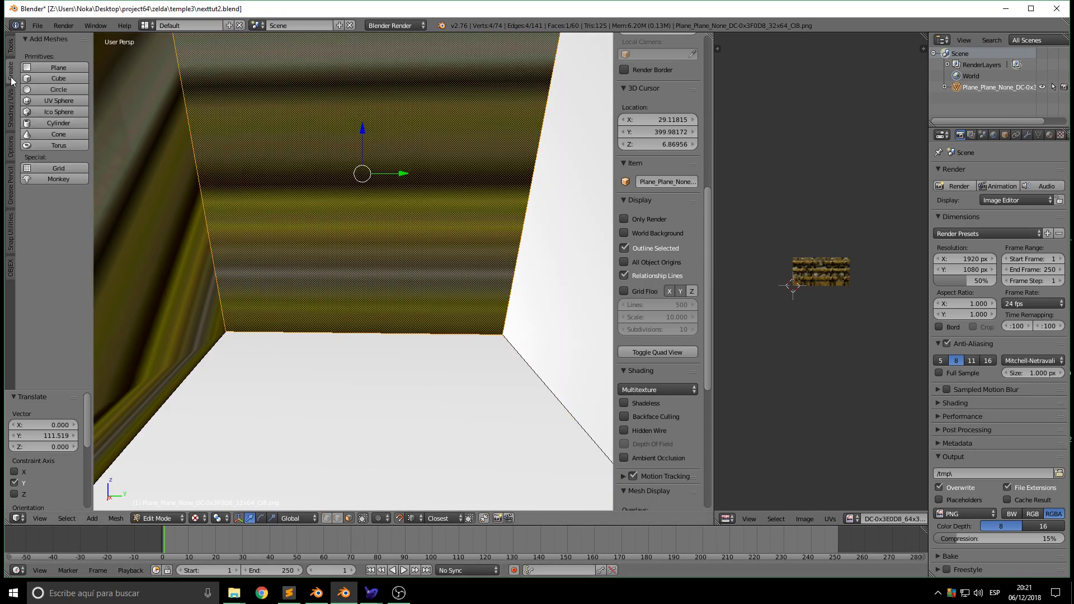
left_click(9, 115)
left_click(11, 149)
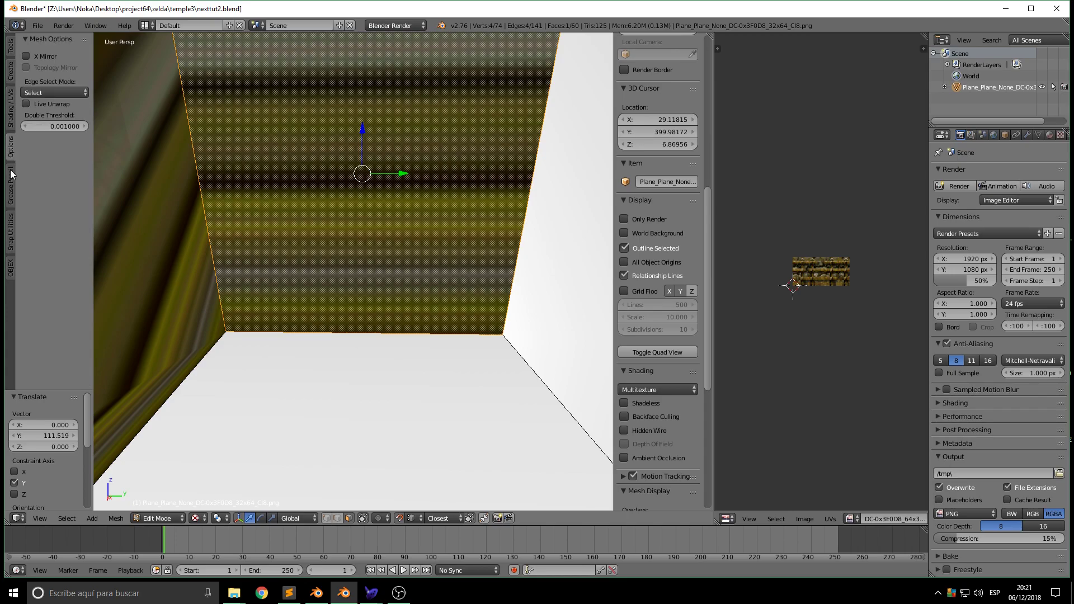
left_click(11, 190)
left_click(11, 51)
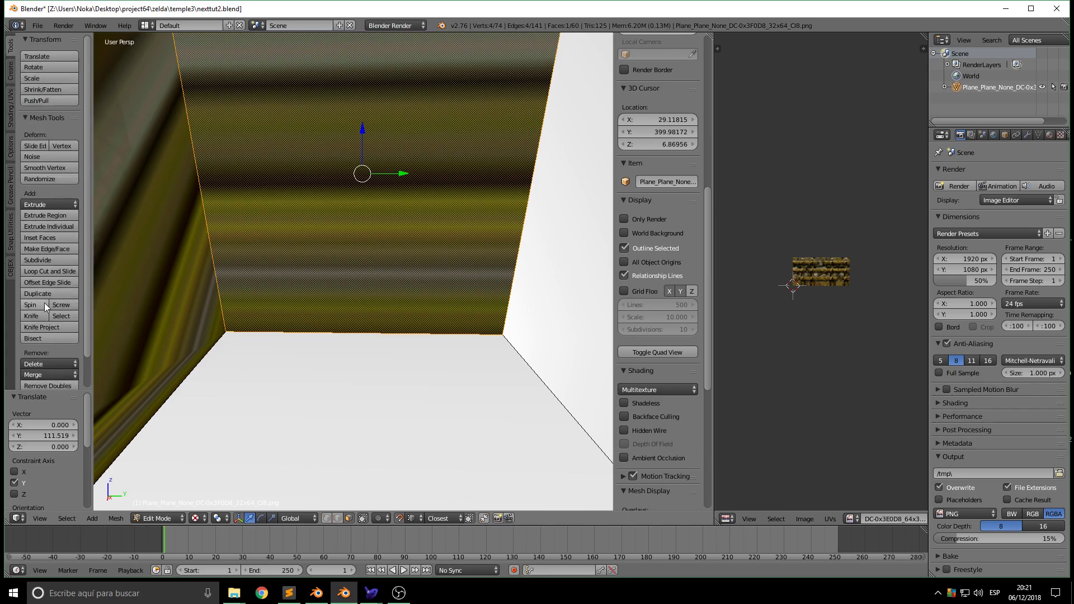
left_click(32, 316)
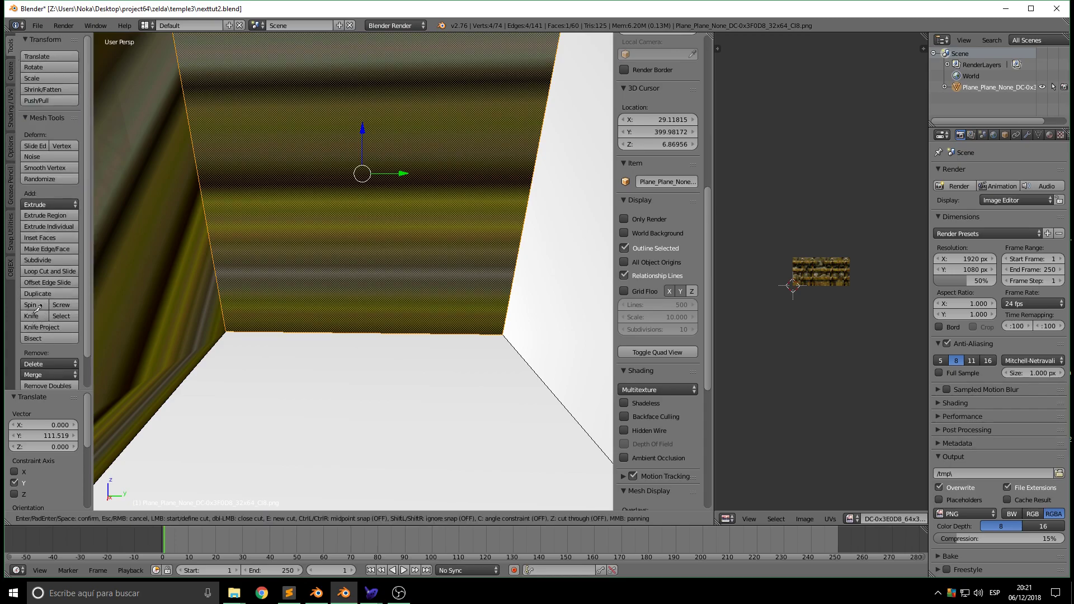
left_click(336, 333)
left_click(339, 248)
left_click(418, 252)
left_click(410, 332)
key("Return")
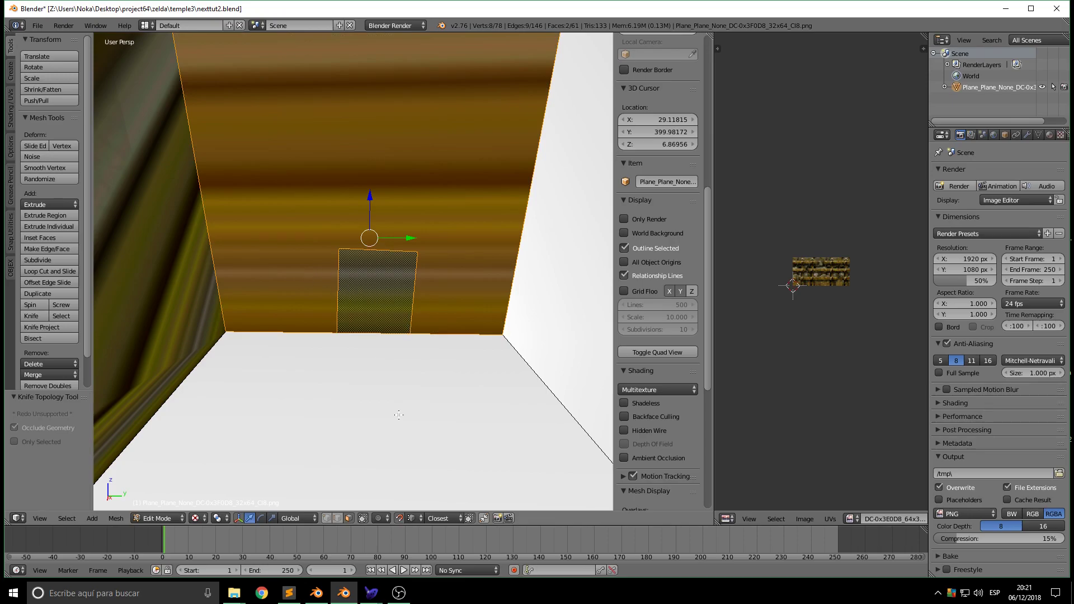
Straighten the new doorway outline by moving its two top corner vertices, including about 4.7 units along Z
left_click(326, 518)
right_click(348, 249)
left_click_drag(380, 249, 358, 291)
right_click(418, 253)
left_click_drag(460, 254, 334, 248)
middle_click_drag(362, 342, 387, 464)
Shift the doorway outline's left edge along Y and raise its top edge along Z, with a final move of about 12.8 units
right_click(345, 299)
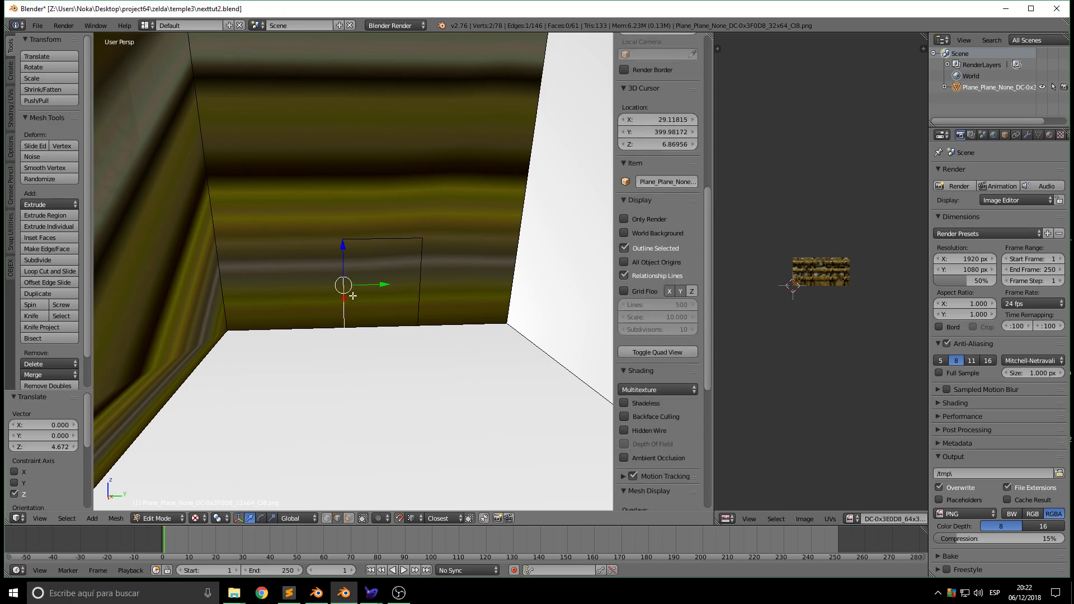
left_click_drag(383, 284, 364, 285)
right_click(419, 277)
right_click(381, 240)
left_click_drag(374, 206, 373, 195)
middle_click_drag(407, 369, 354, 365)
left_click_drag(366, 194, 364, 180)
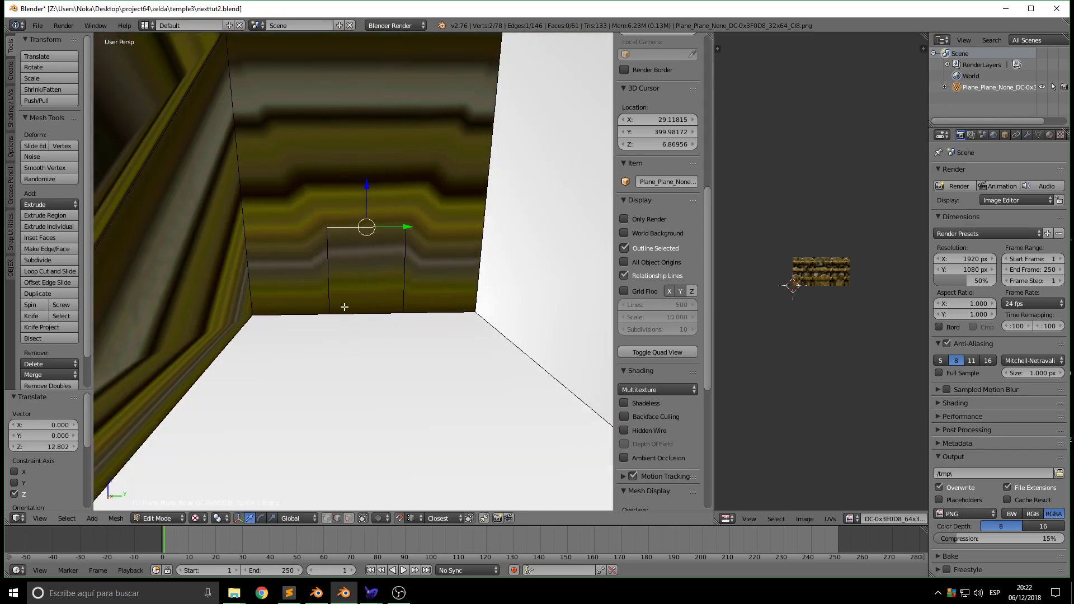
Extrude the new doorway face about 141 units outward along negative X to form a passage
left_click(351, 518)
right_click(379, 281)
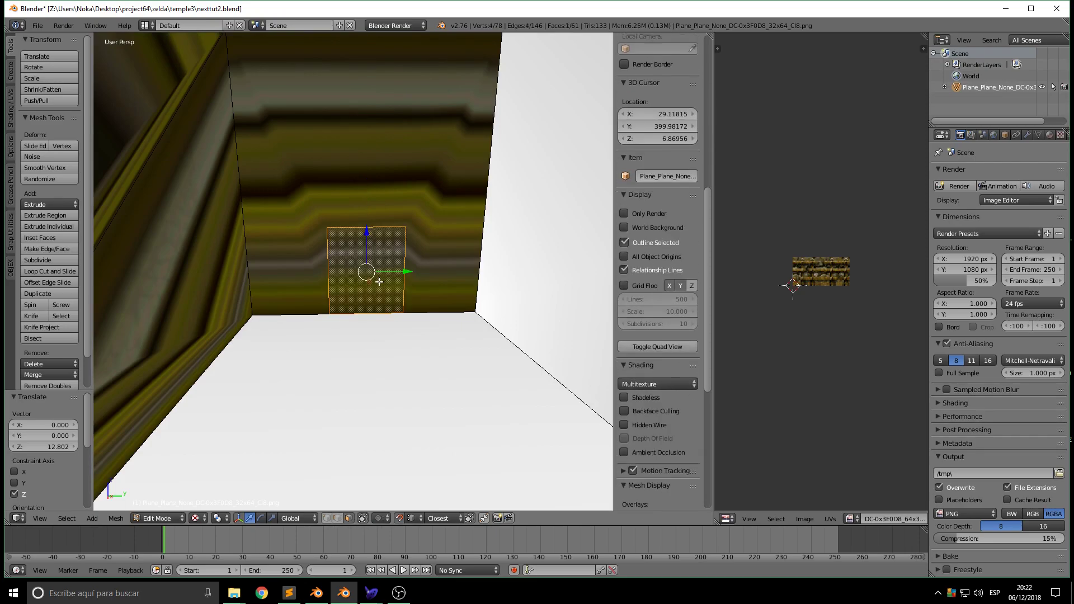
key("e")
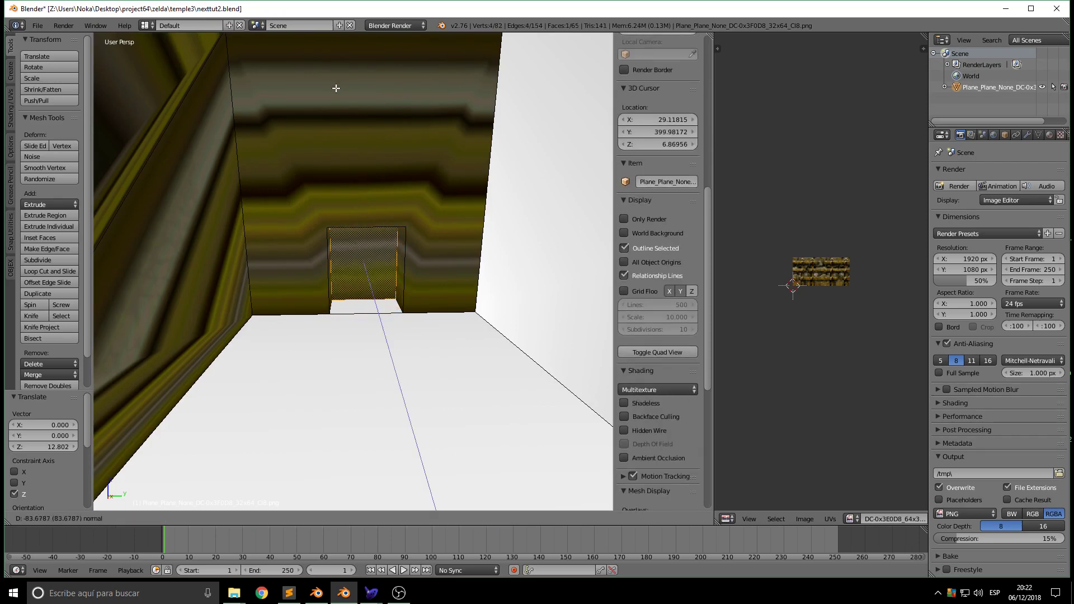
left_click(384, 380)
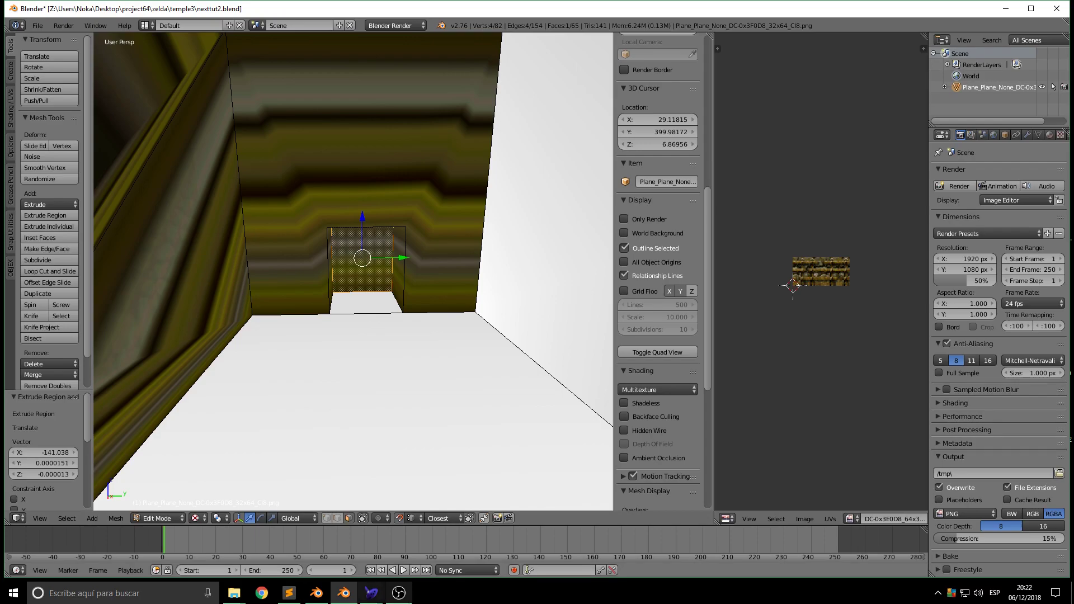
Apply Limited Dissolve to the three second-room wall faces surrounding the doorway to the first room
middle_click_drag(385, 378, 410, 427)
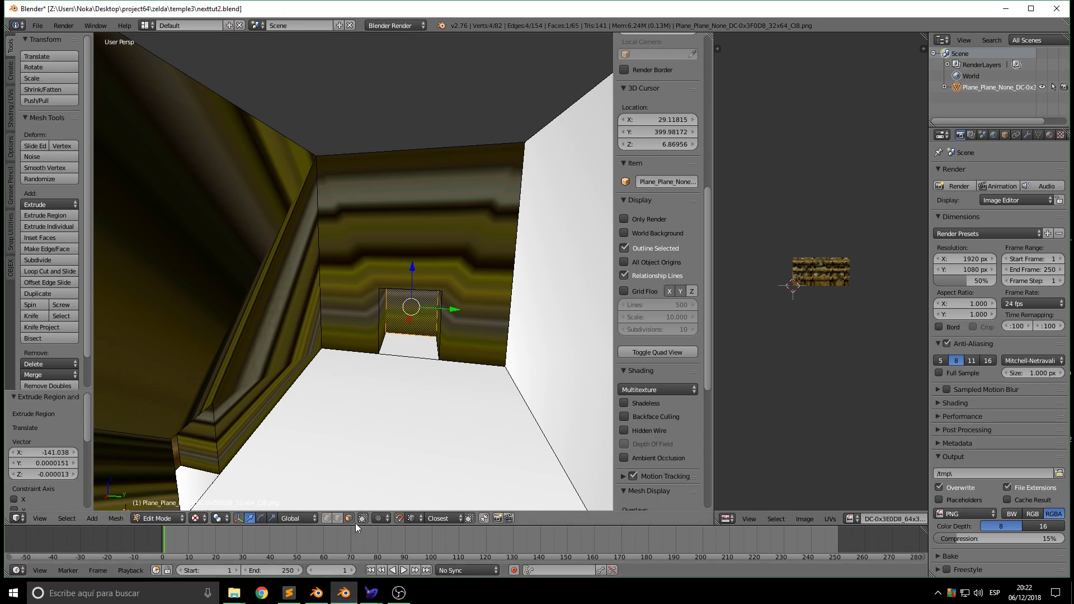
middle_click_drag(354, 311, 319, 274)
right_click(317, 304)
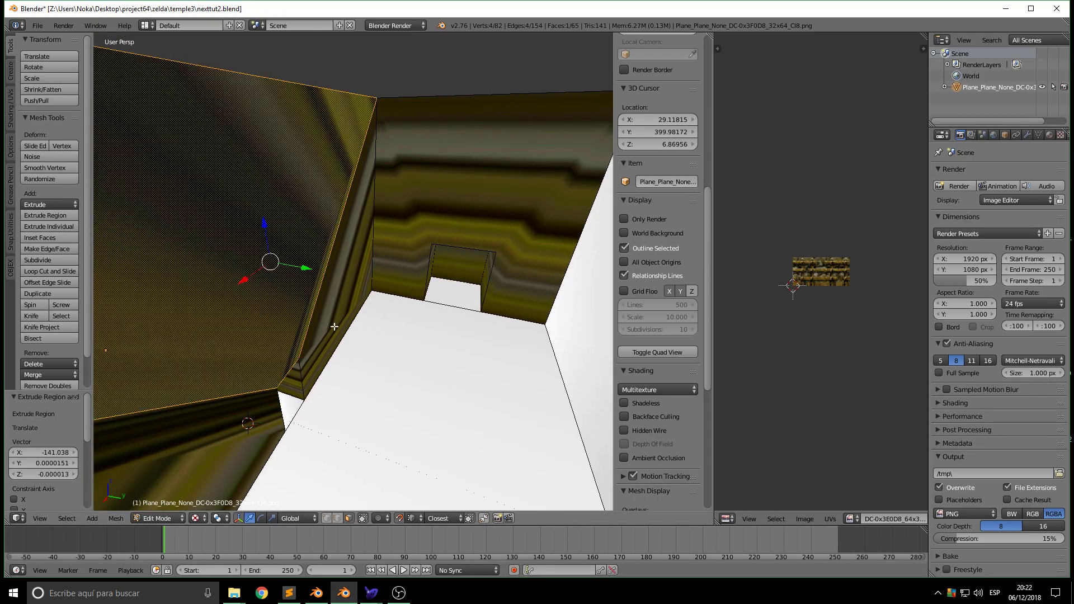
right_click(331, 320, "shift")
middle_click_drag(320, 394, 316, 380)
right_click(216, 382, "shift")
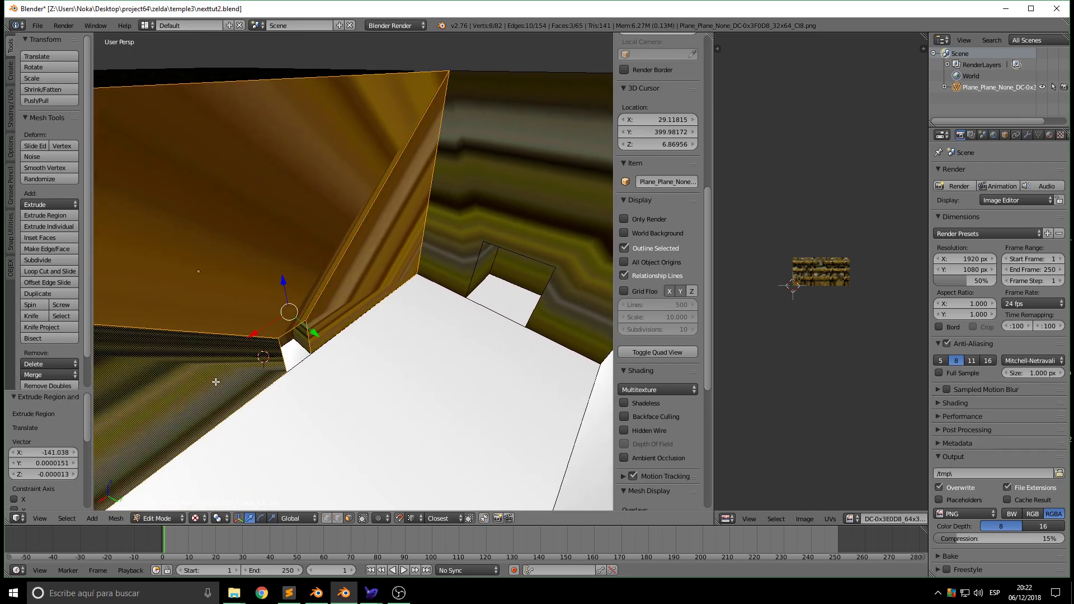
key("x")
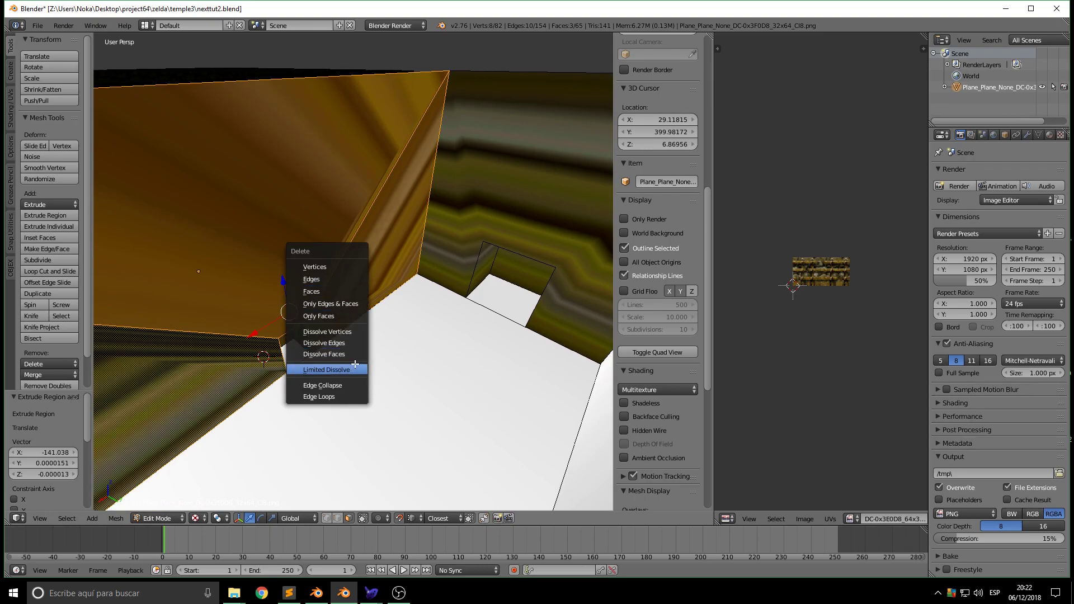
left_click(356, 366)
Select all wall faces of the second room and its passages and assign them the texture DC-0x3F0D8_32x64_CI8.png
right_click(475, 214, "shift")
middle_click_drag(358, 302, 247, 293)
scroll(356, 305, "up", 3)
right_click(285, 292, "shift")
right_click(125, 265, "shift")
middle_click_drag(161, 277, 203, 268)
right_click(239, 187, "shift")
middle_click_drag(421, 280, 447, 235)
right_click(498, 210, "shift")
right_click(413, 226, "shift")
middle_click_drag(358, 259, 401, 311)
right_click(556, 238, "shift")
middle_click_drag(462, 258, 275, 177)
right_click(244, 191, "shift")
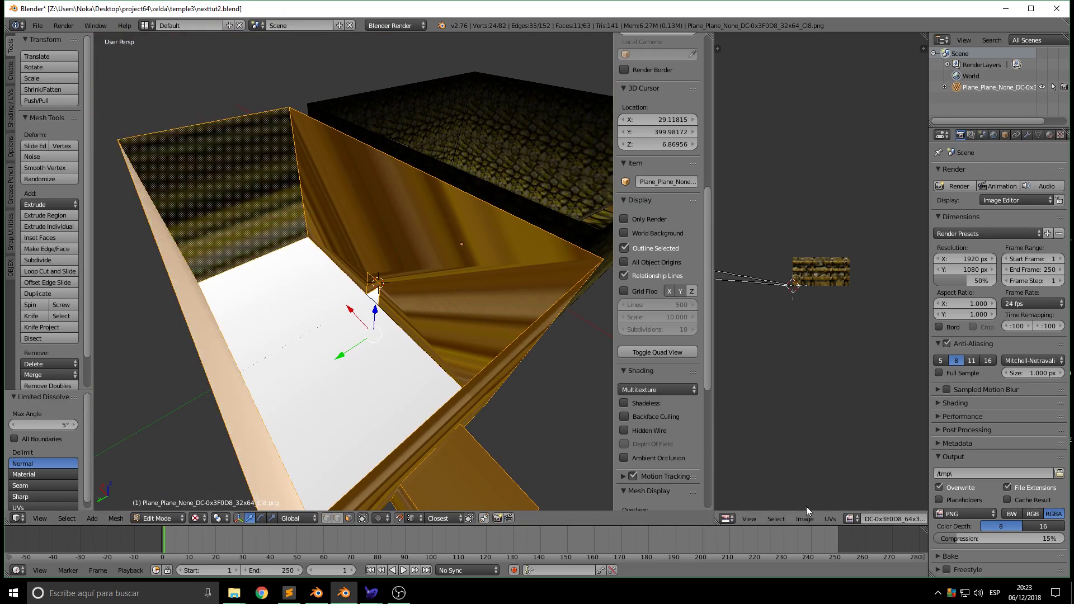
left_click(850, 518)
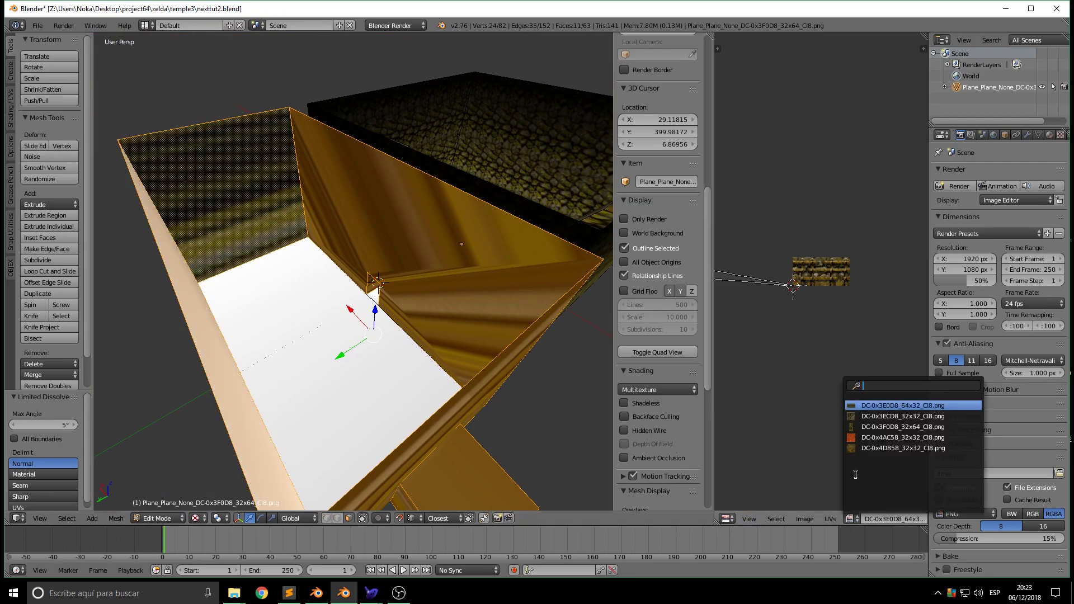
left_click(872, 426)
UV-map the selected walls with Cube Projection at a cube size of 0.030
middle_click_drag(380, 381, 403, 403)
left_click(125, 518)
mouse_move(169, 428)
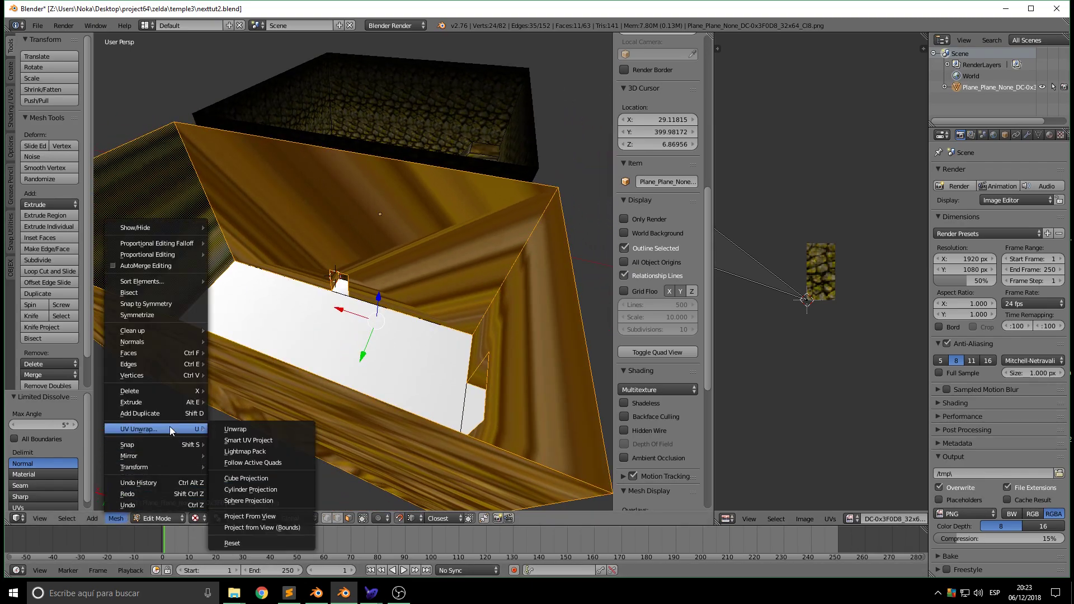
left_click(278, 477)
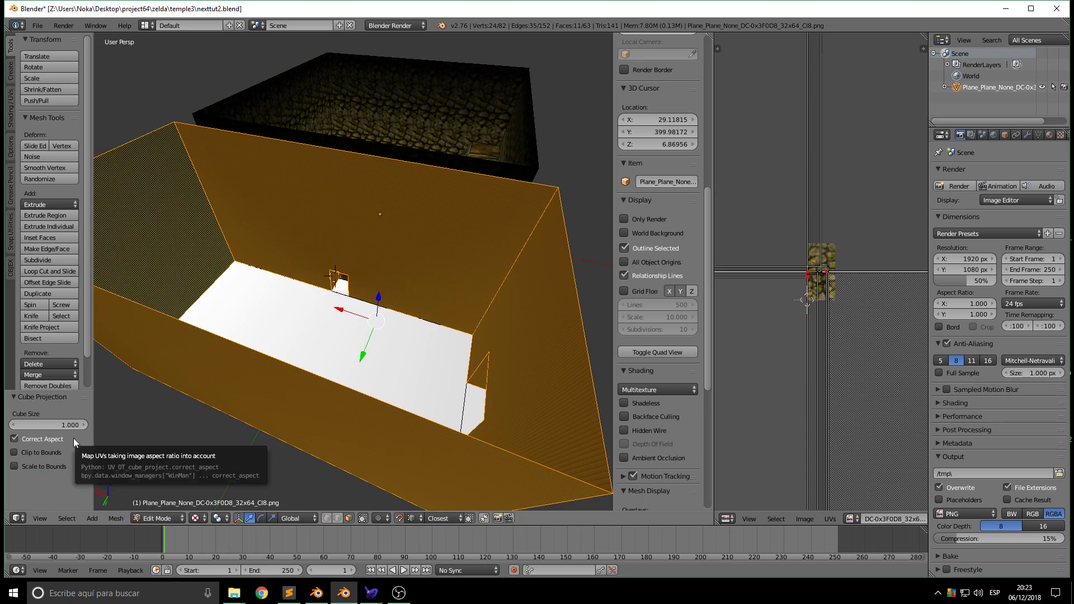
left_click_drag(72, 424, 50, 424)
Select the floor faces of the second room and both passages and assign them the texture DC-0x4D858_32x32_CI8.png
middle_click_drag(288, 294, 347, 333)
scroll(349, 310, "up", 3)
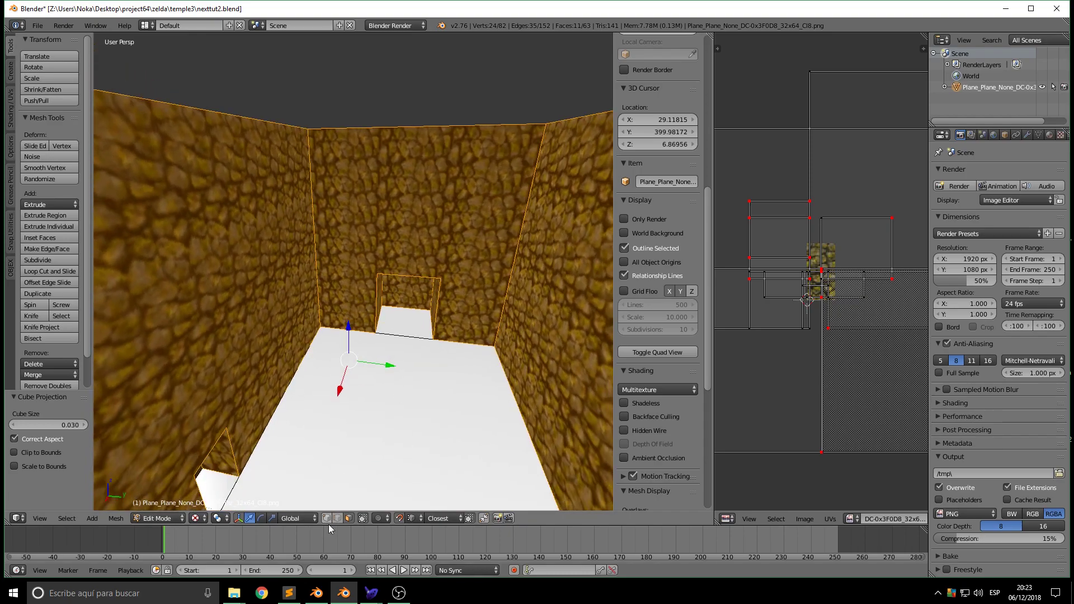
right_click(380, 371)
right_click(399, 332, "shift")
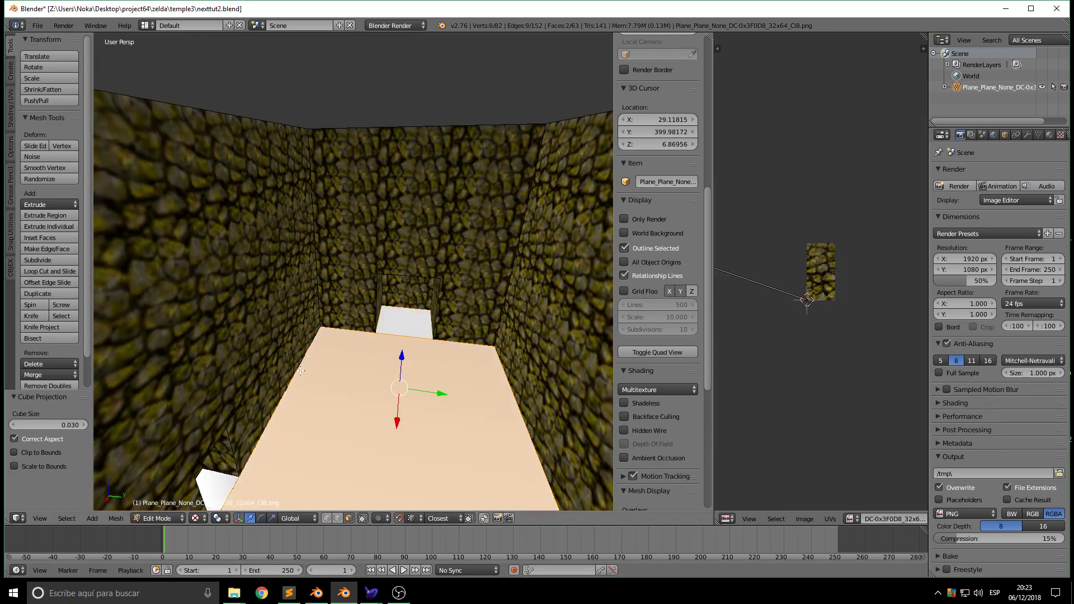
right_click(404, 322, "shift")
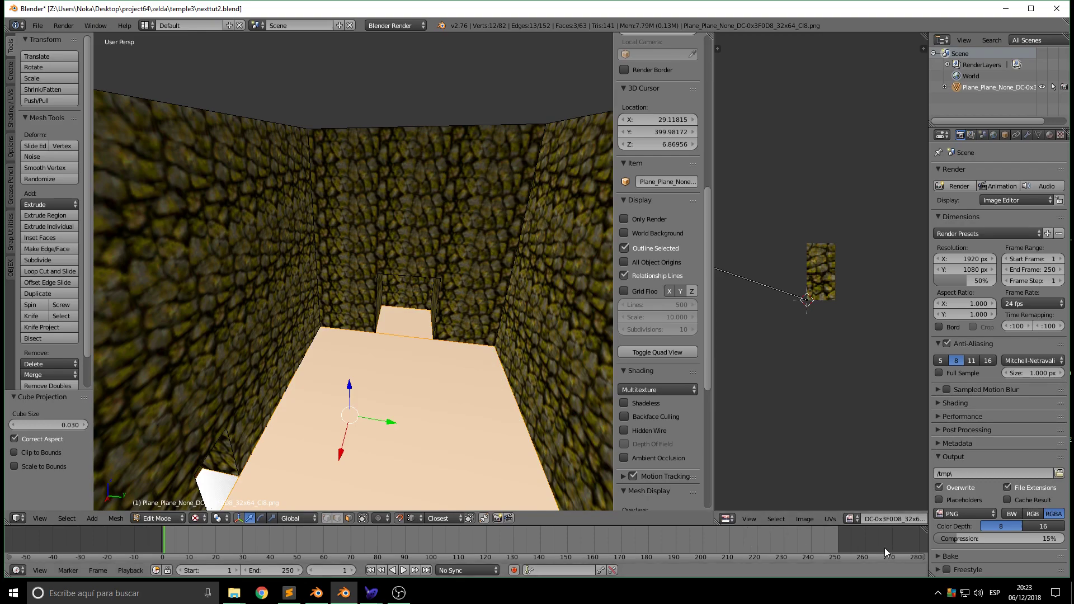
left_click(850, 519)
left_click(876, 449)
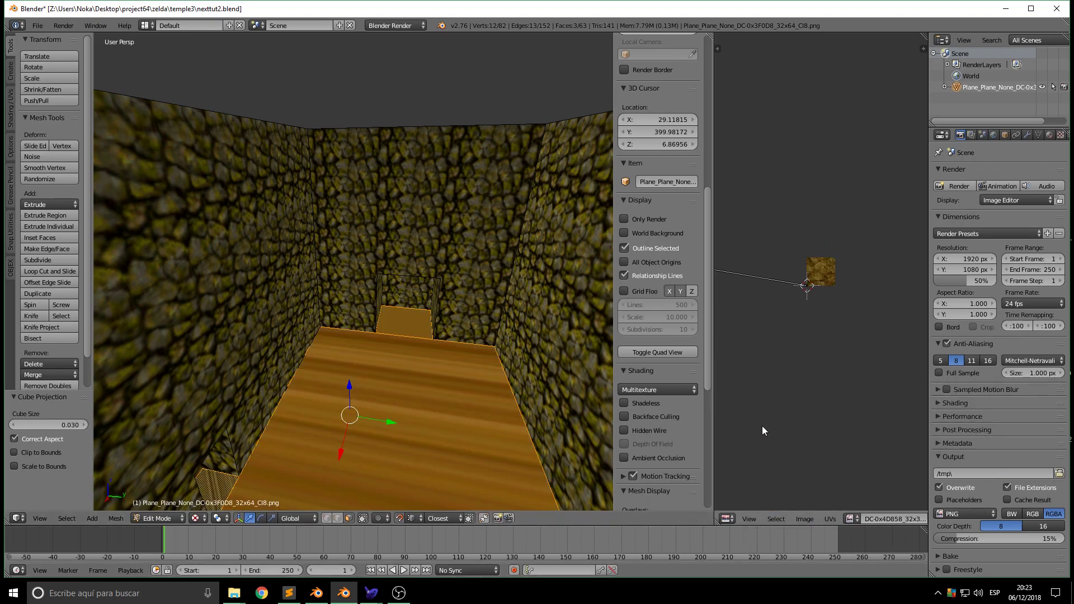
Try a standard Unwrap on the selected floor faces, scaling their UVs by 2 twice
left_click(116, 518)
mouse_move(140, 429)
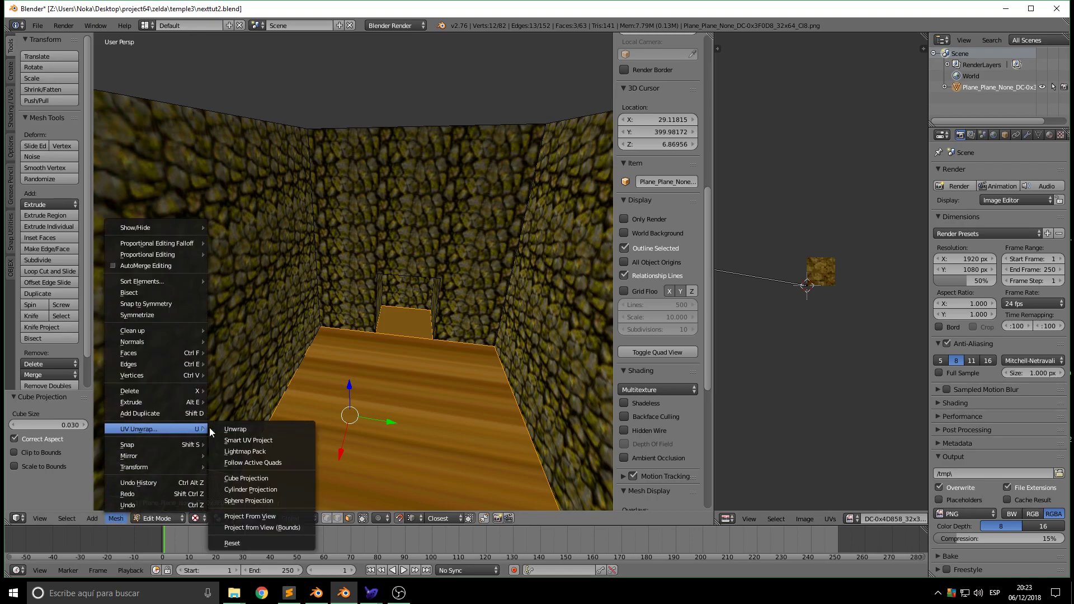
left_click(240, 429)
scroll(817, 378, "up", 8)
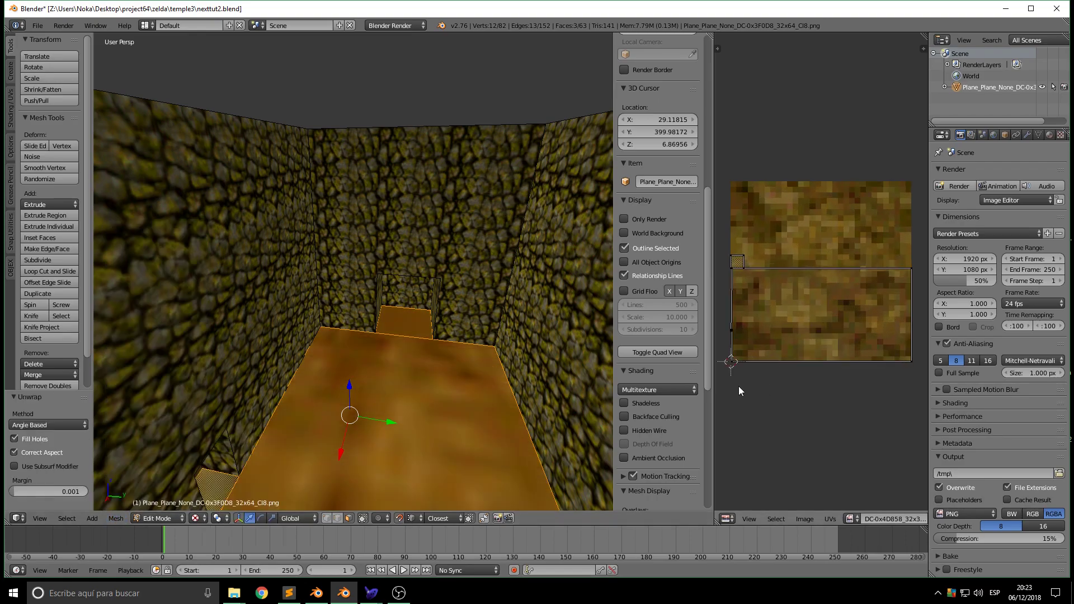
scroll(783, 367, "down", 2)
key("s")
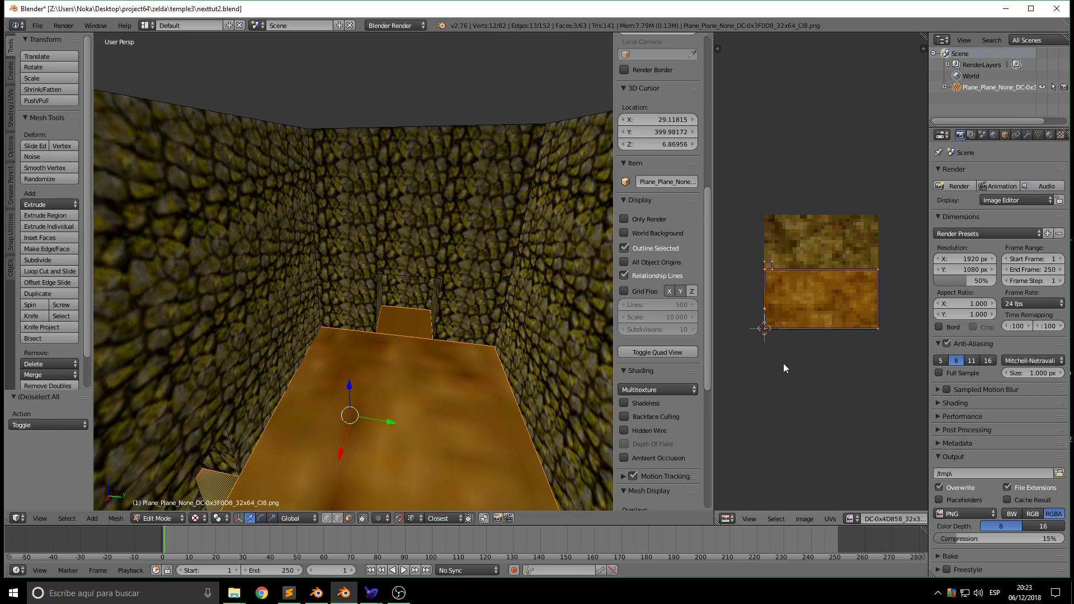
key("2")
key("Return")
key("s")
key("2")
key("Return")
Remap the selected floor faces of the room and passages with Cube Projection
middle_click_drag(506, 341, 392, 386)
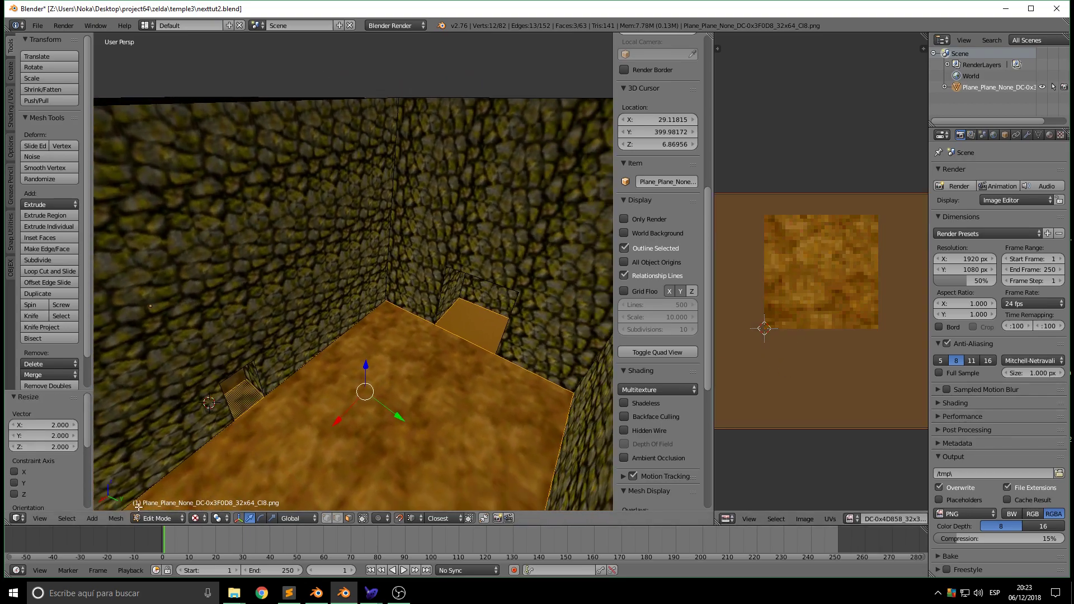
left_click(112, 518)
mouse_move(169, 428)
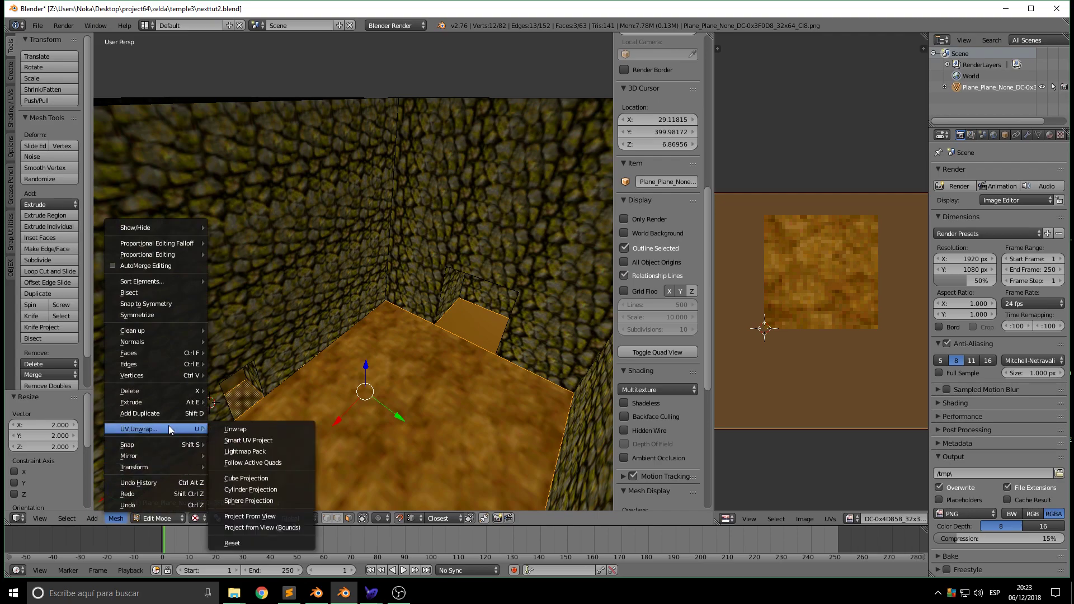
left_click(279, 477)
middle_click_drag(313, 400, 400, 442)
Try scaling the floor's cube-projected UVs by a factor of 2
key("s")
key("2")
key("Return")
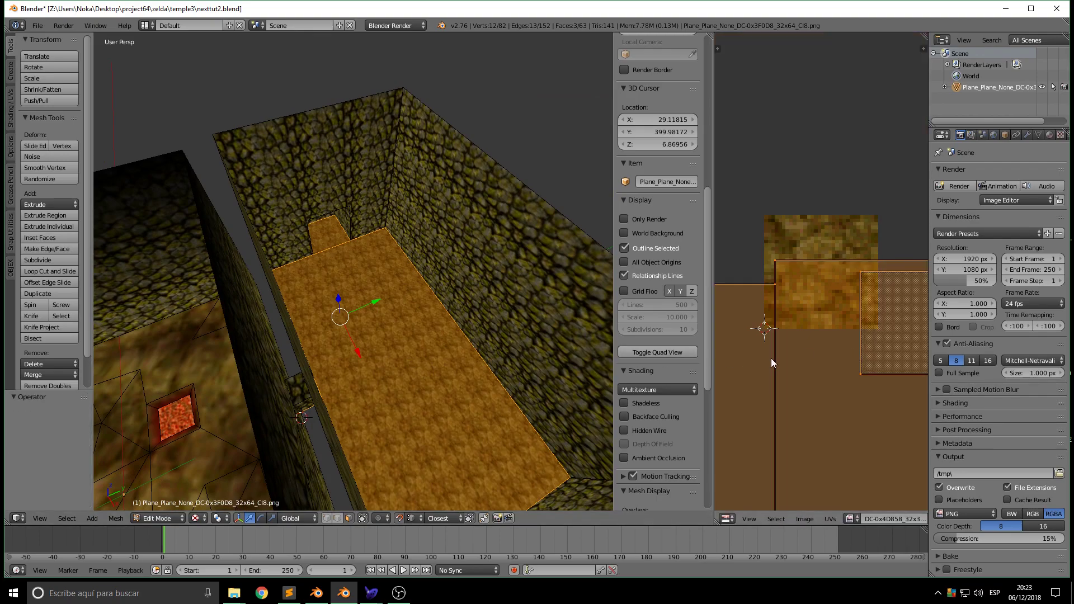
Scale the floor's UVs by 0.5 to enlarge the texture on the floor
type("s")
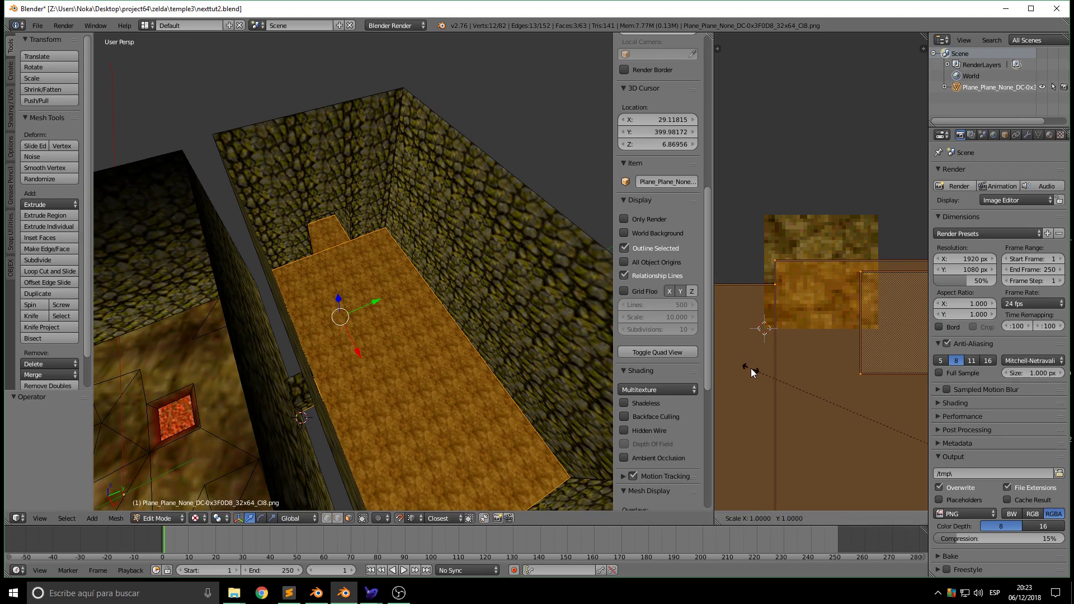
type("0.5")
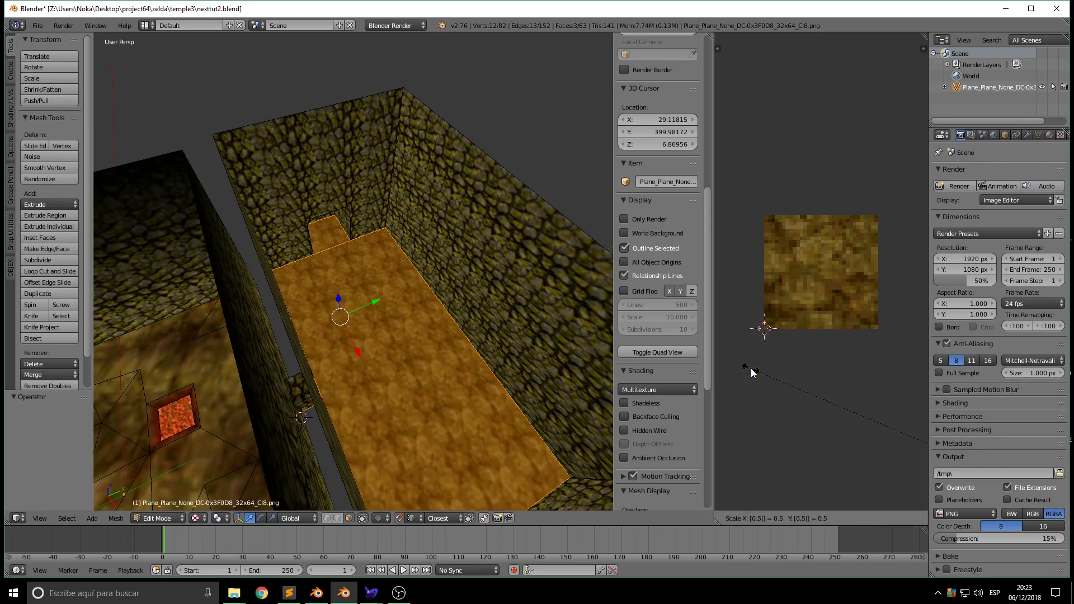
key("Return")
scroll(464, 390, "down", 3)
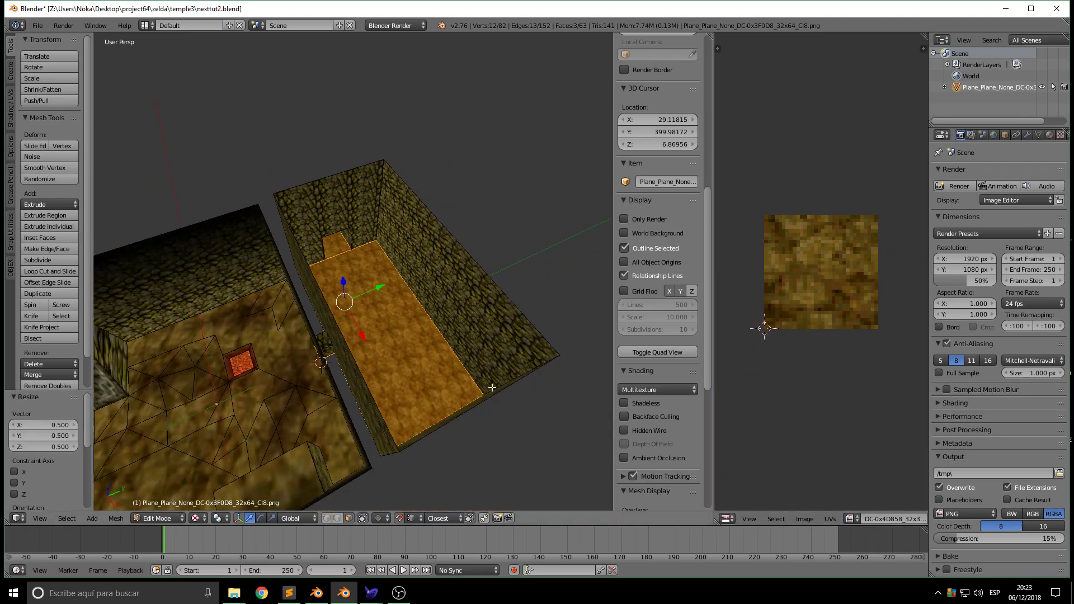
Select the floor, ceiling and two side faces of the short passage connecting the two rooms
scroll(772, 368, "down", 4)
scroll(358, 330, "up", 3)
middle_click_drag(369, 331, 415, 297)
scroll(317, 353, "up", 2)
scroll(384, 336, "down", 2)
middle_click_drag(384, 335, 343, 208)
right_click(452, 376)
right_click(452, 418)
middle_click_drag(404, 410, 307, 340)
scroll(365, 391, "up", 2)
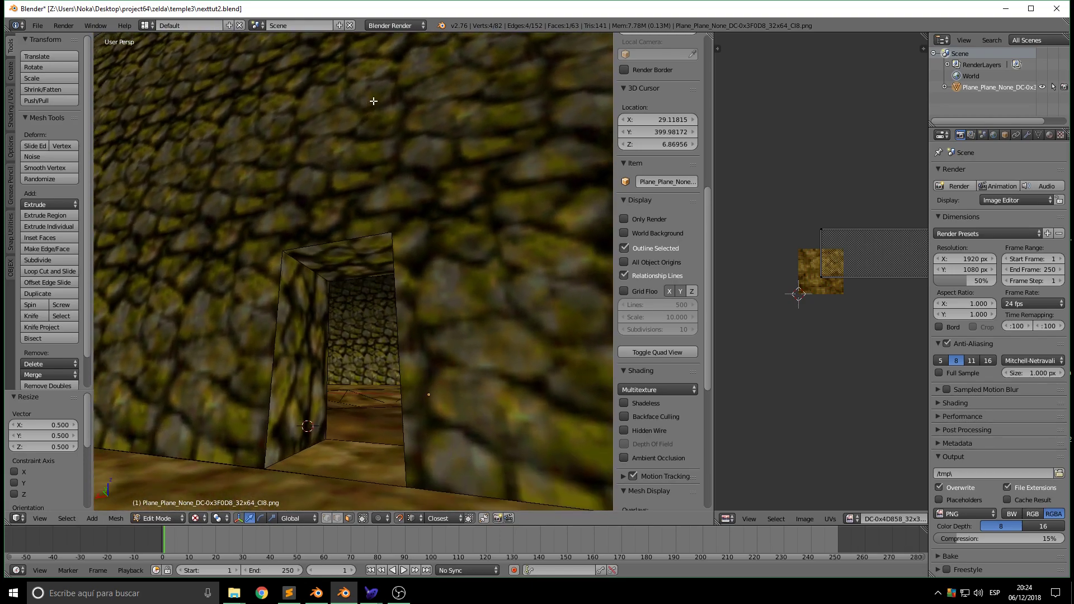
right_click(306, 339)
middle_click_drag(311, 385, 240, 431)
right_click(242, 434, "shift")
right_click(285, 362, "shift")
right_click(244, 230, "shift")
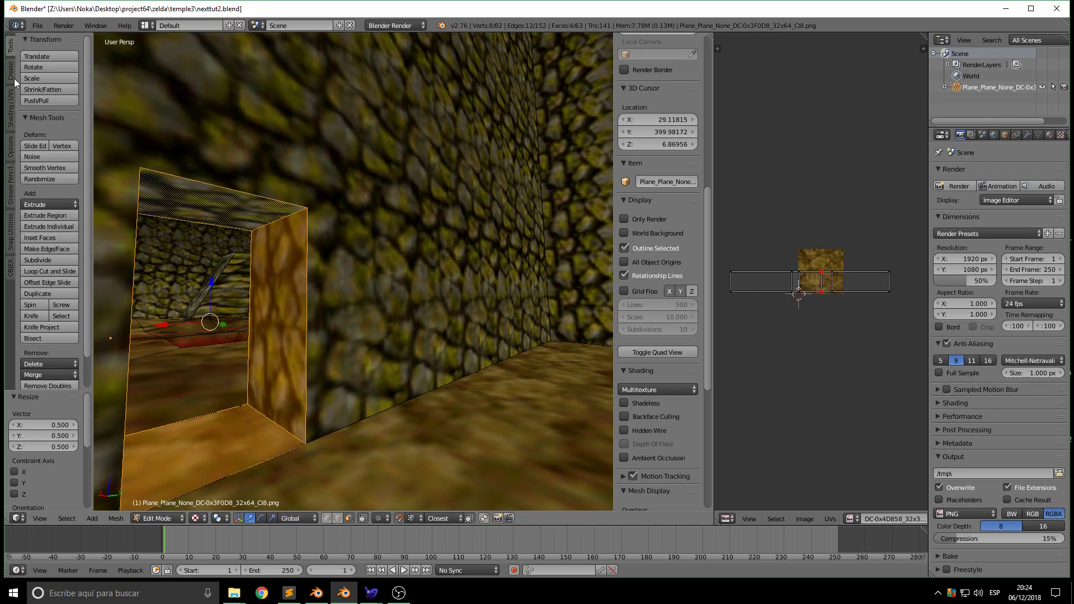
Add a single loop cut around the connecting passage, midway between the two rooms
left_click(67, 270)
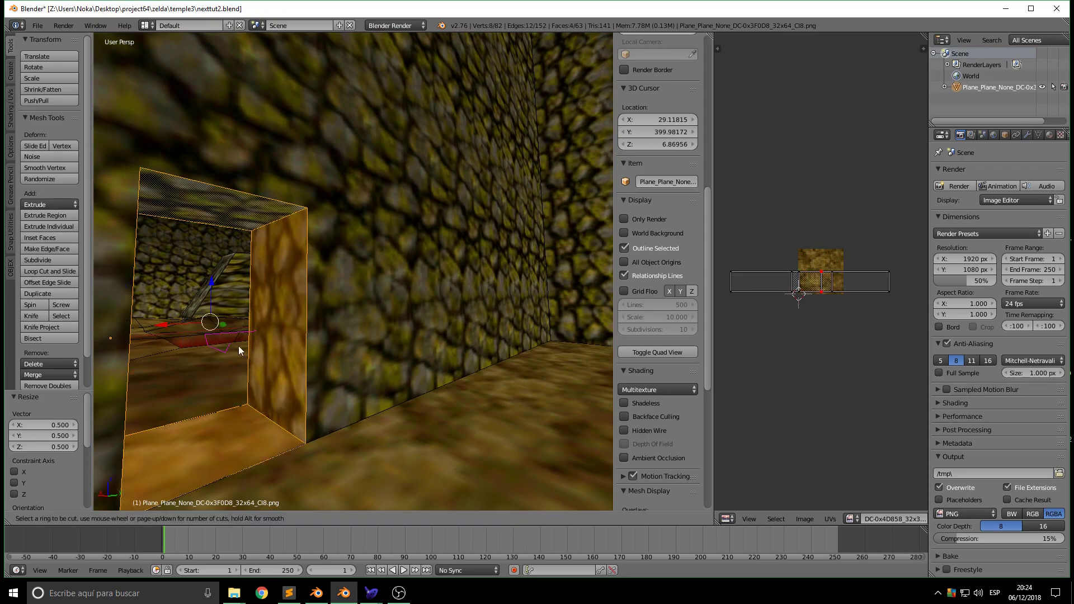
left_click(259, 395)
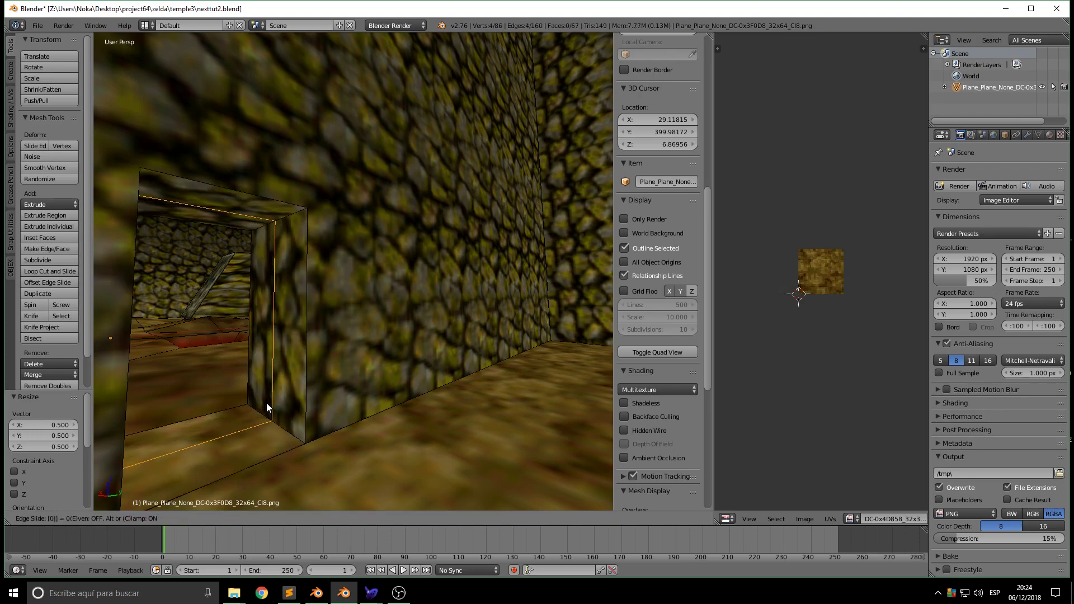
left_click(266, 403)
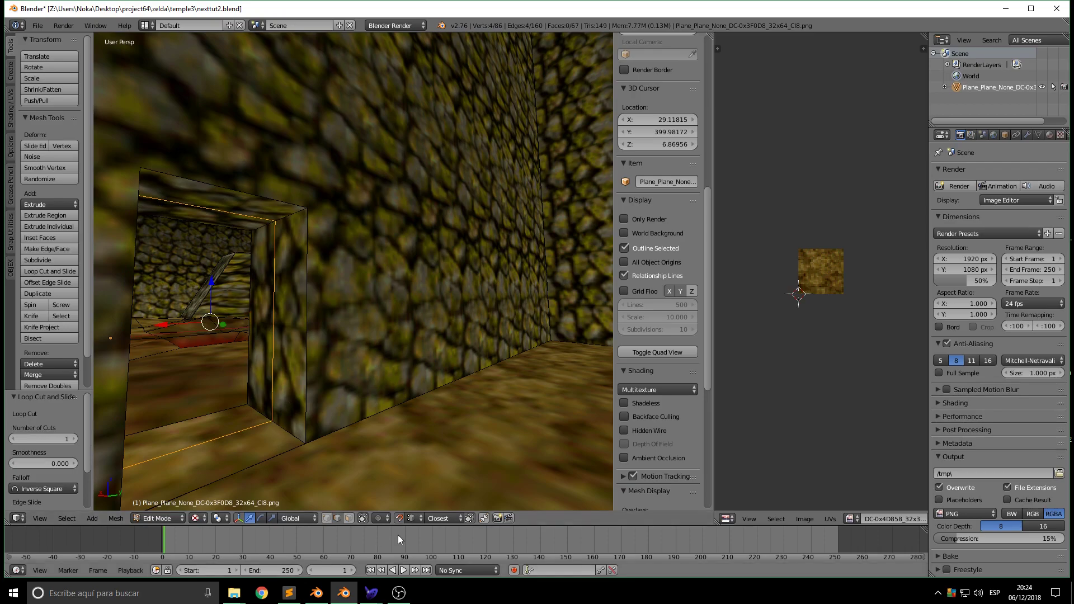
In face selection, select the four passage faces on the first room's side of the loop cut
left_click(348, 518)
right_click(250, 442)
right_click(242, 419)
right_click(258, 374)
middle_click_drag(259, 374, 317, 418)
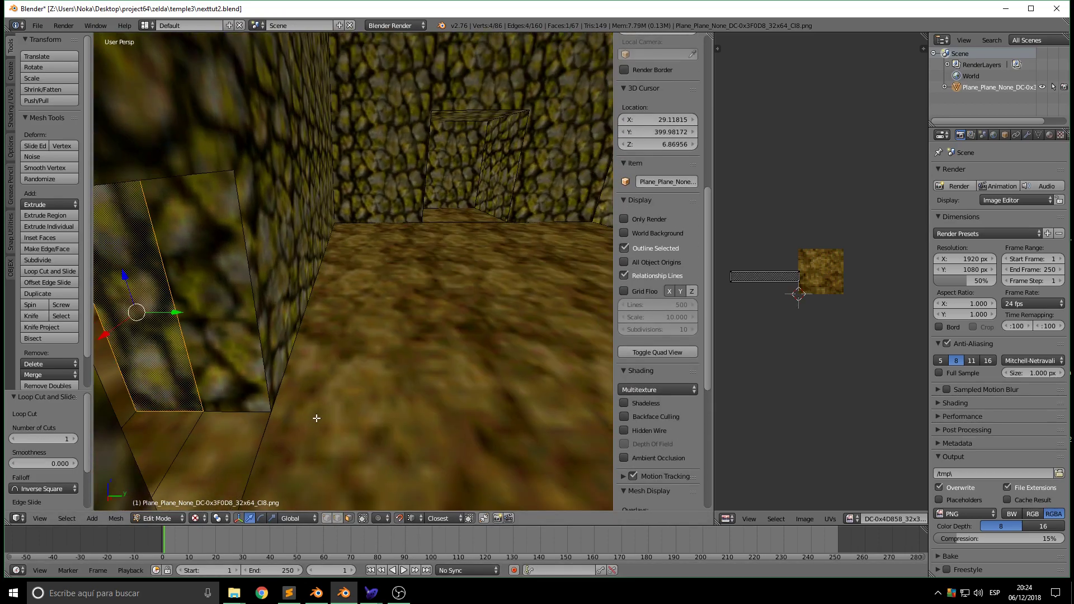
scroll(356, 385, "down", 3)
middle_click_drag(261, 367, 360, 353)
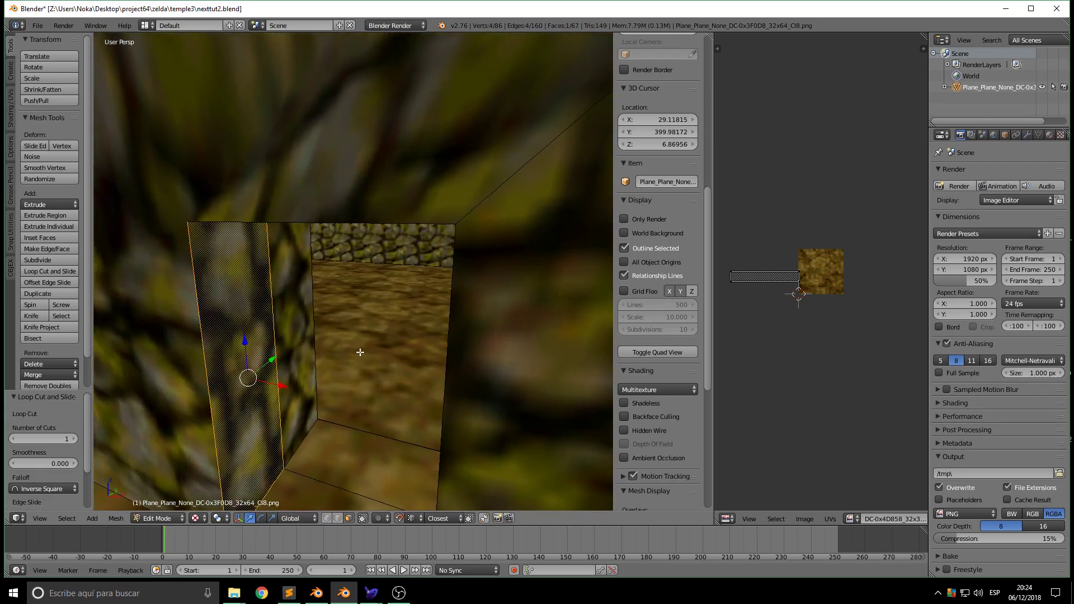
scroll(347, 364, "down", 4)
right_click(335, 402, "shift")
middle_click_drag(302, 397, 426, 306)
right_click(442, 303, "shift")
right_click(429, 216, "shift")
middle_click_drag(430, 216, 379, 388)
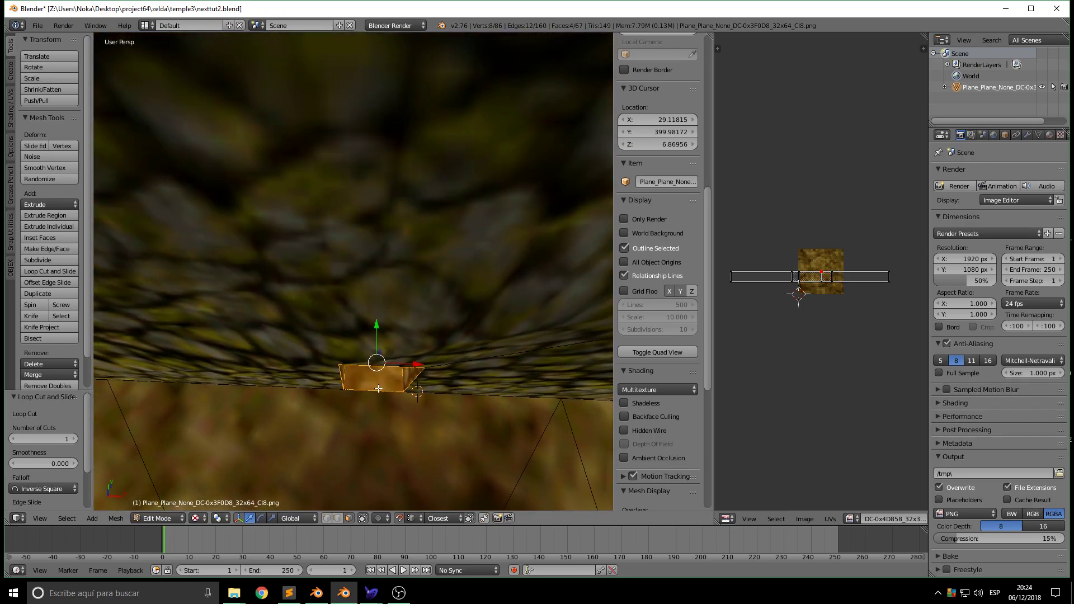
From the top view, add the first room's geometry to the selection with a border select
scroll(338, 347, "down", 4)
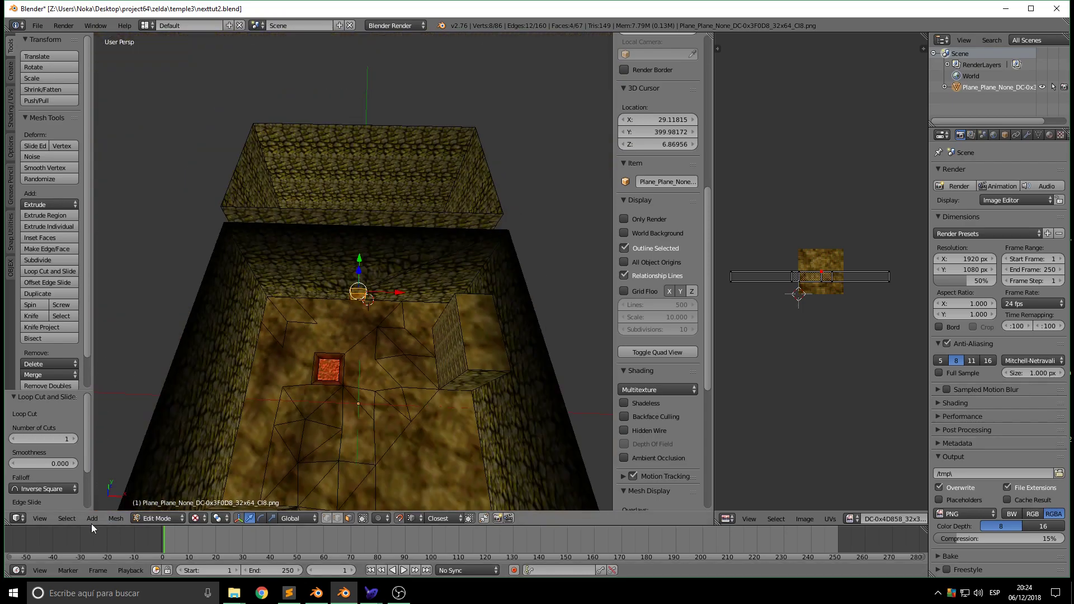
left_click(40, 518)
left_click(38, 518)
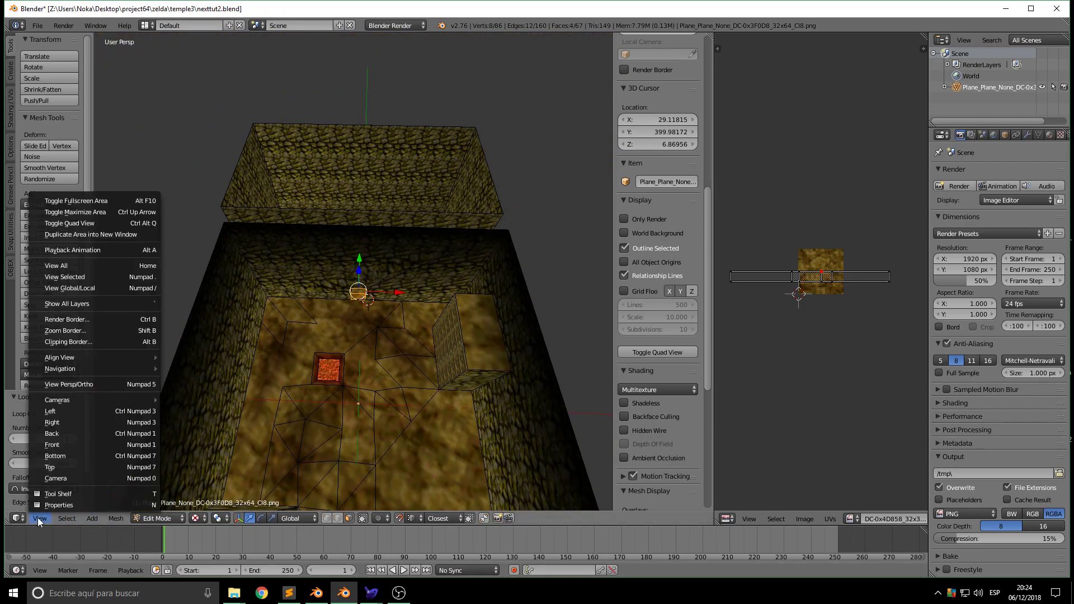
left_click(97, 463)
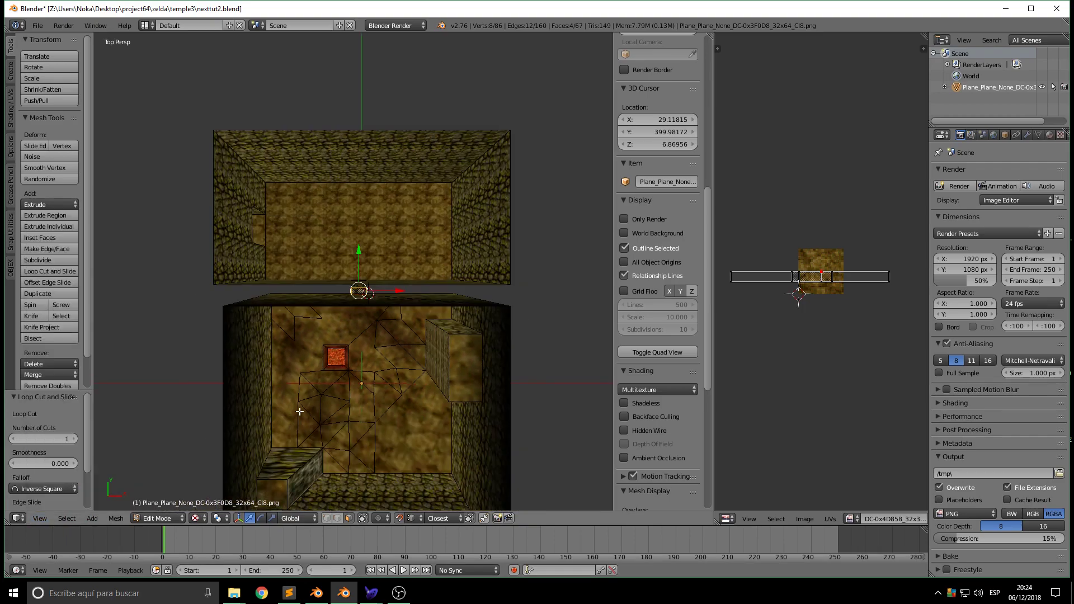
scroll(299, 411, "down", 4)
key("b")
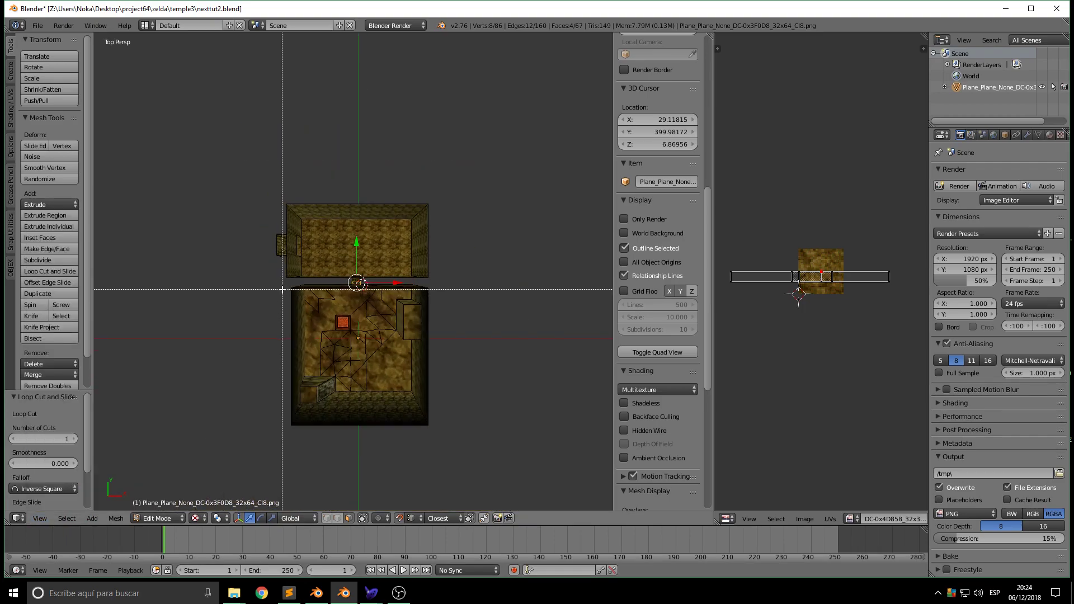
left_click_drag(280, 285, 467, 473)
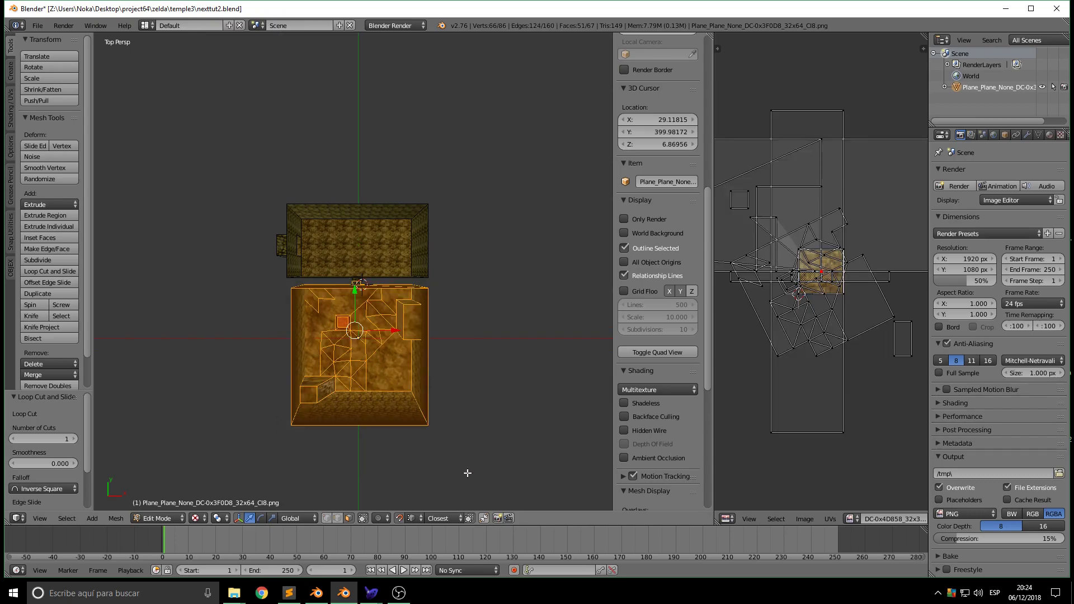
mouse_move(456, 462)
middle_mouse_down()
mouse_move(451, 412)
mouse_move(462, 445)
middle_mouse_up()
Turn off limiting the selection to visible geometry and border-select the whole first room again from the top view
left_click(39, 518)
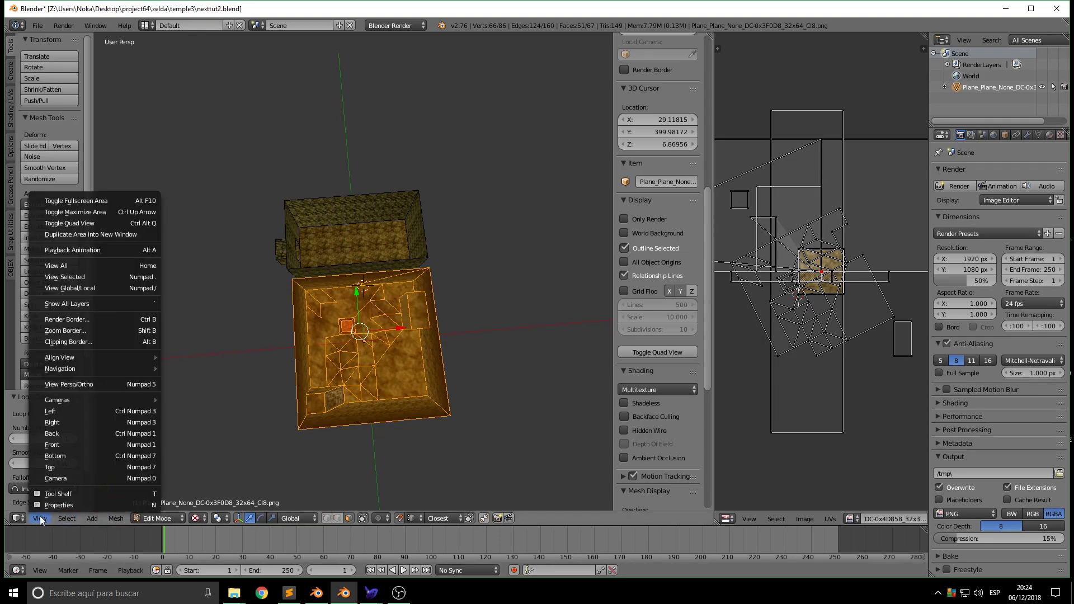
left_click(151, 477)
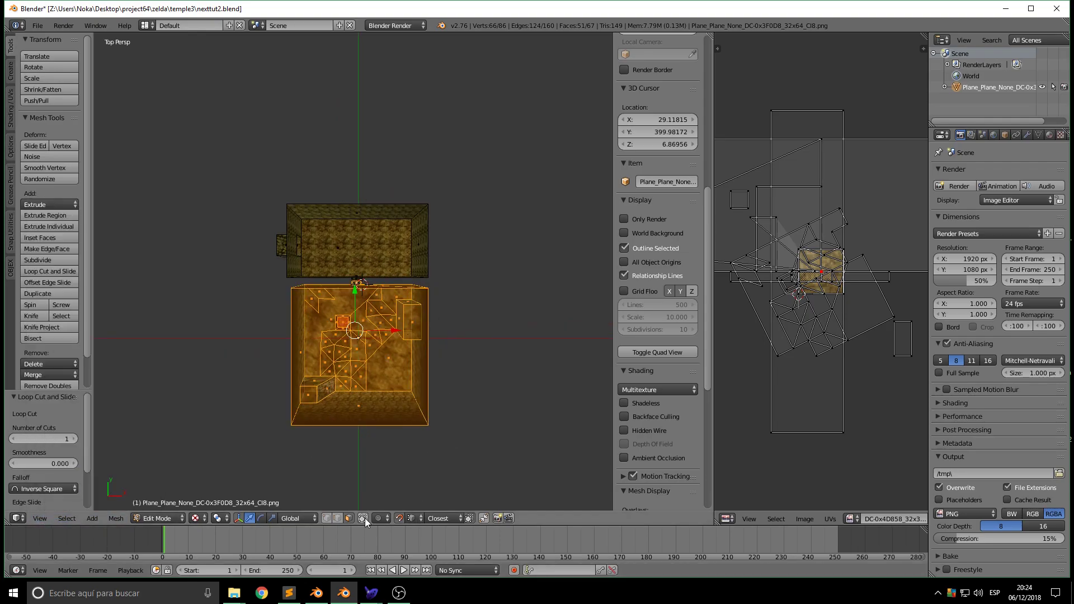
key("b")
left_click_drag(283, 285, 450, 441)
middle_click_drag(447, 442, 304, 378)
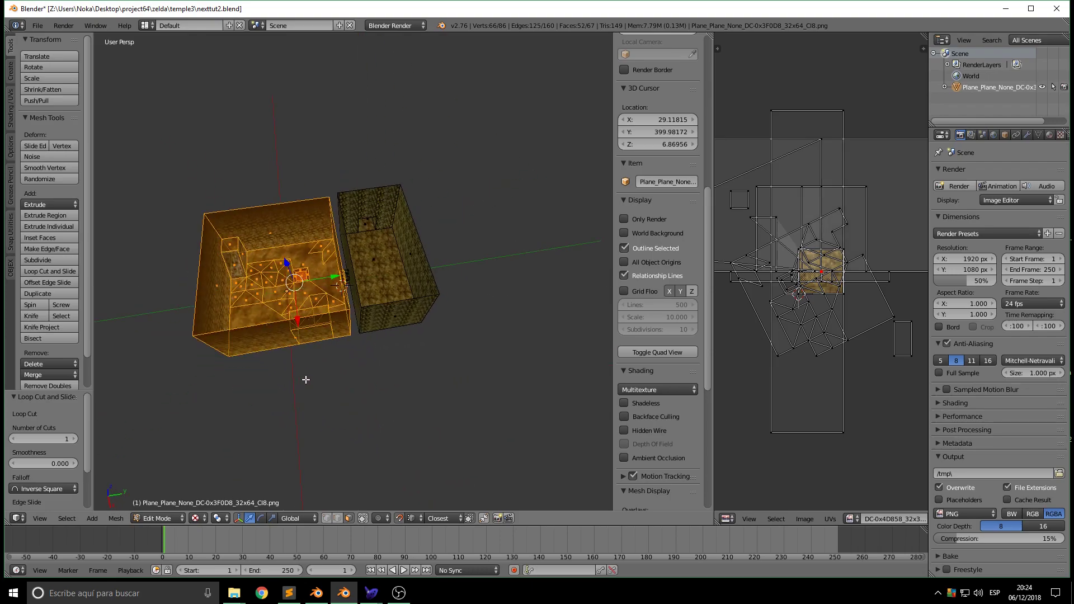
Separate the selected first room and its passage half into a new object and return to Object Mode
scroll(371, 396, "up", 8)
middle_click_drag(378, 382, 375, 355)
key("space")
type("separa")
key("Return")
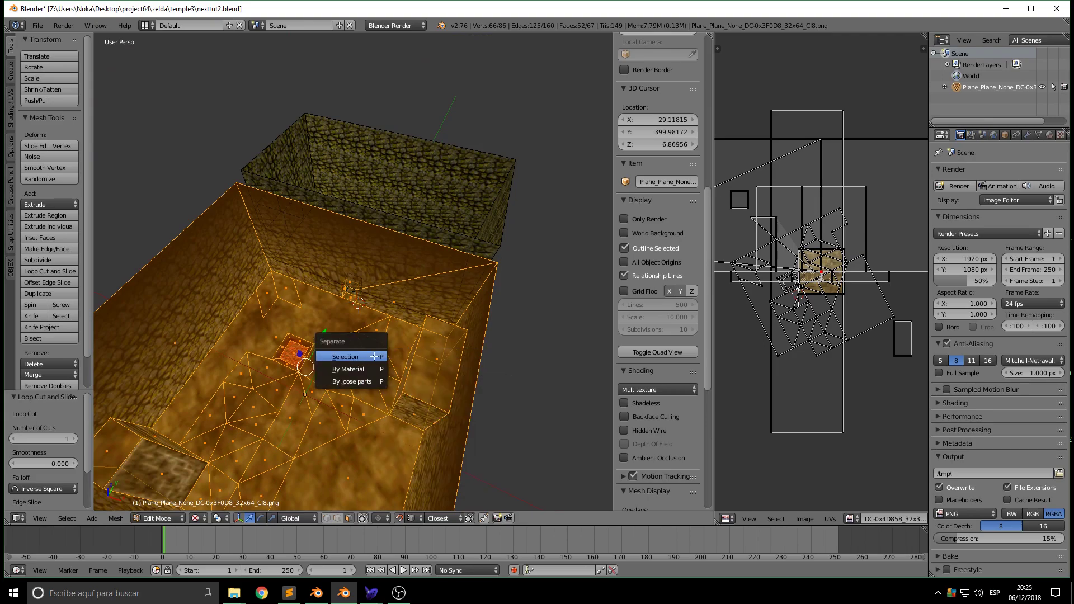
left_click(371, 357)
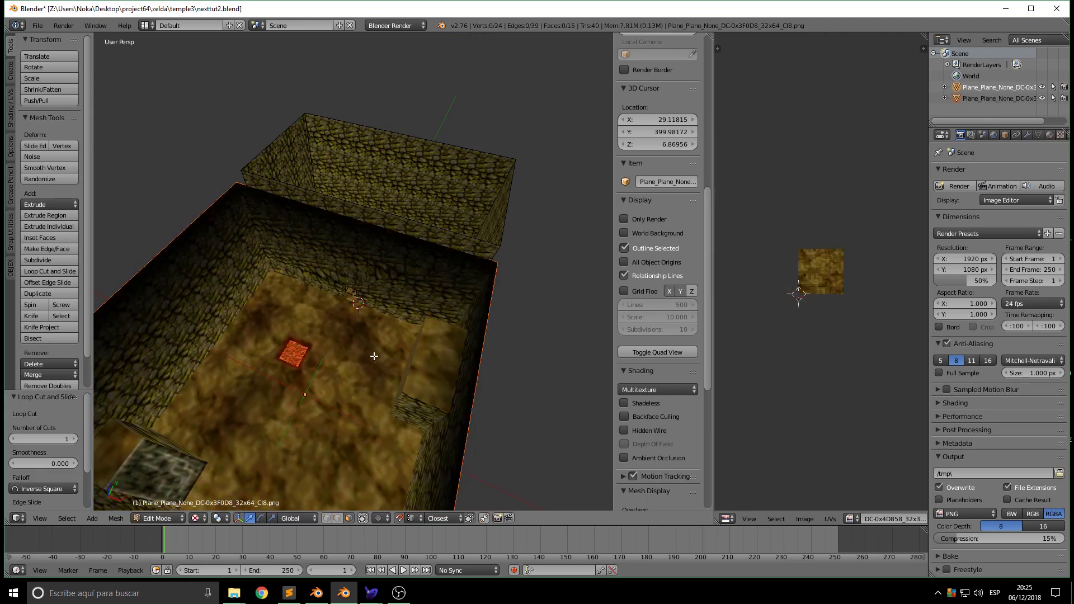
left_click(175, 518)
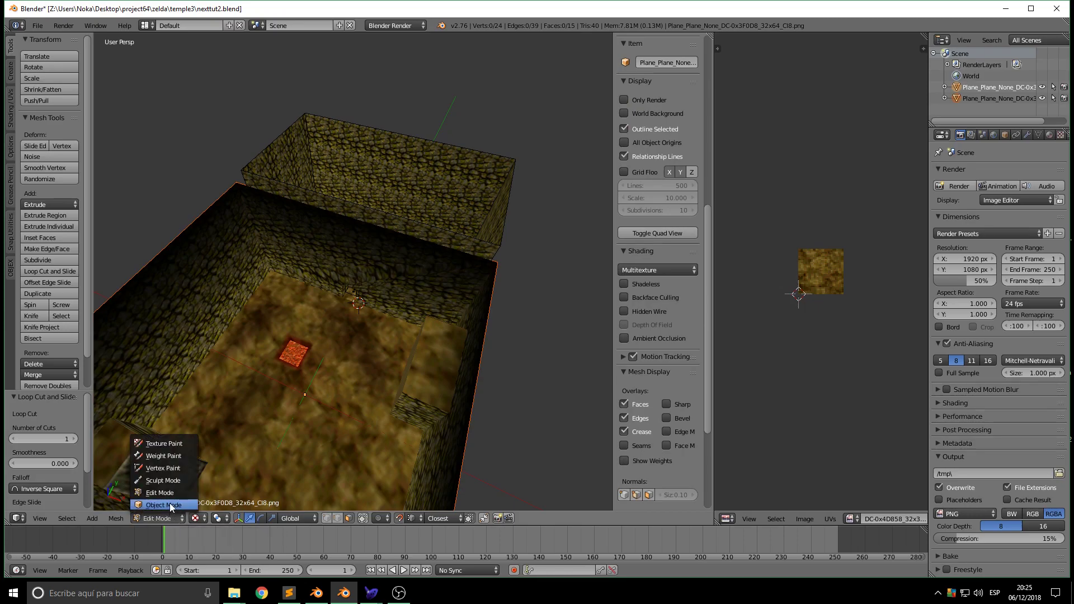
left_click(169, 502)
Try moving the separated first room about -127.6 along Y, and undo the move
middle_click_drag(438, 400, 384, 253)
right_click(284, 319)
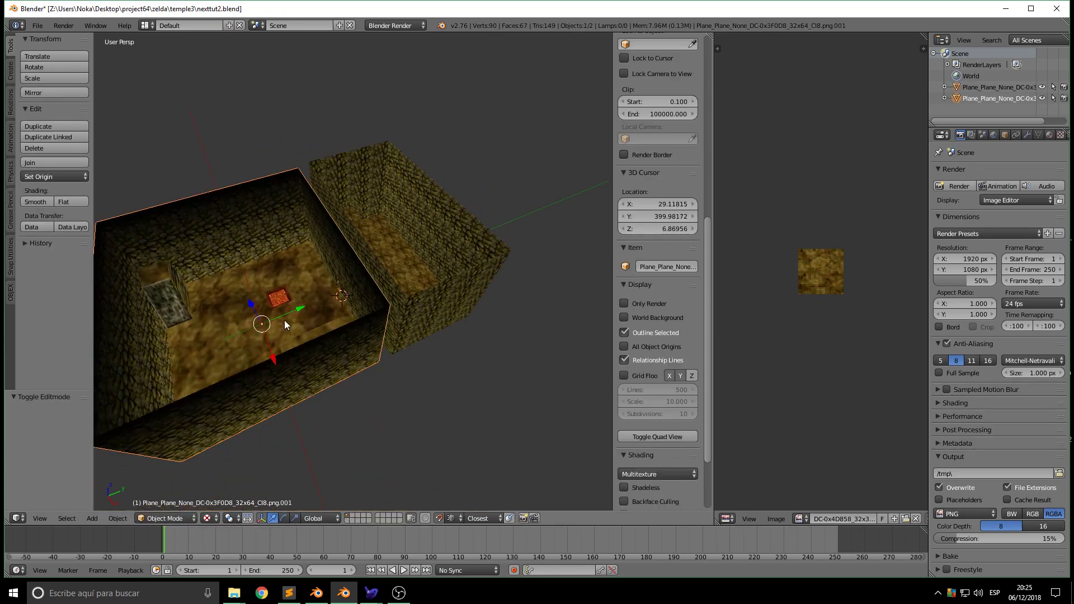
left_click_drag(299, 306, 292, 338)
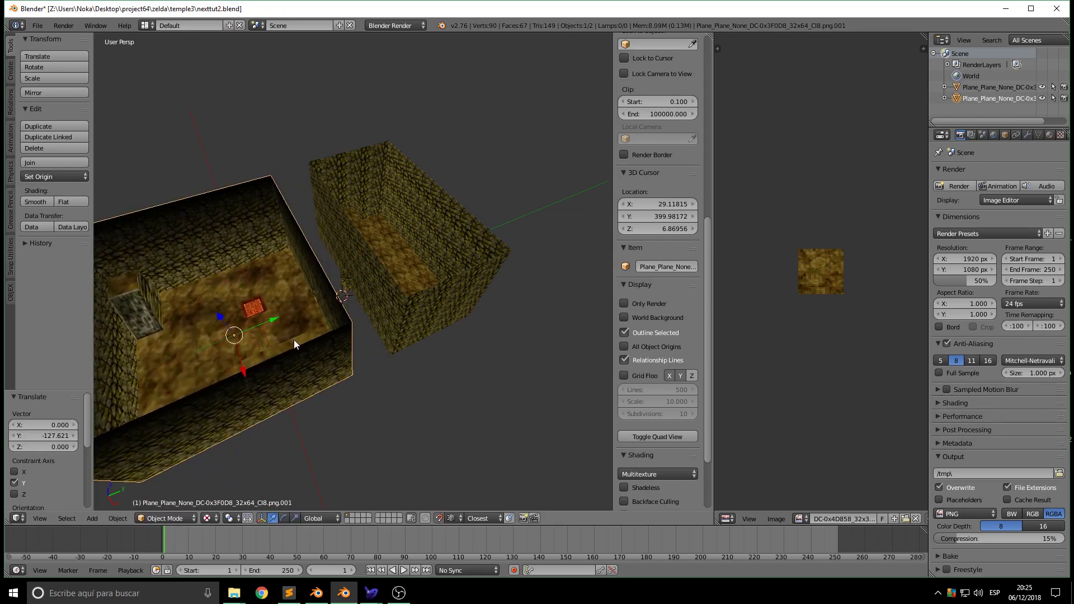
key("ctrl+z")
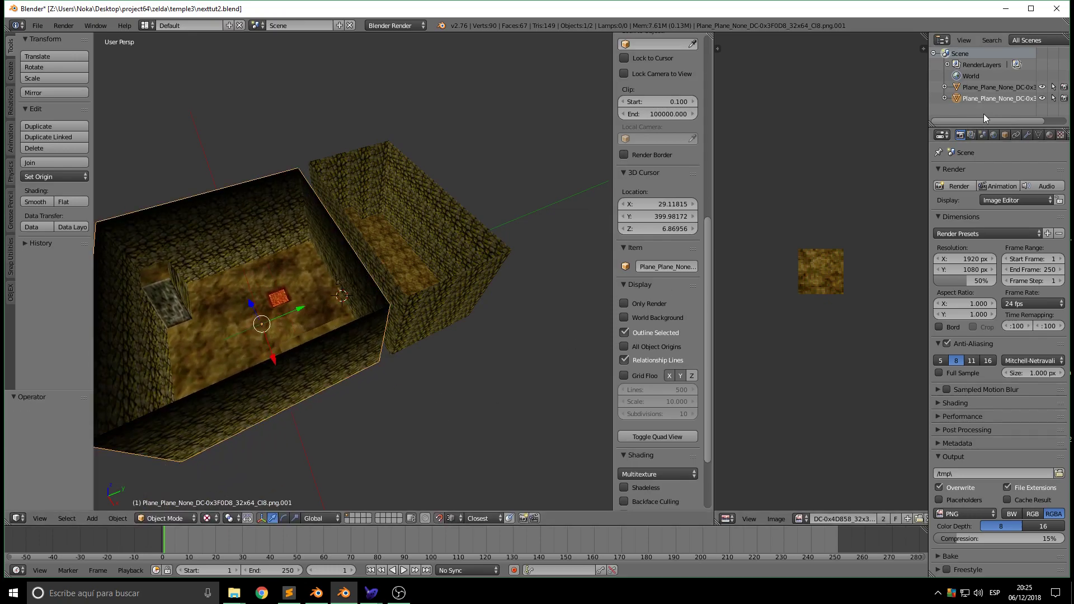
Rename the separated first room's object mesh#Room1 and the newly built second room's object mesh#Room0
double_click(982, 98)
type("mesh")
type("#Room1")
key("Return")
double_click(984, 88)
type("mesh#R")
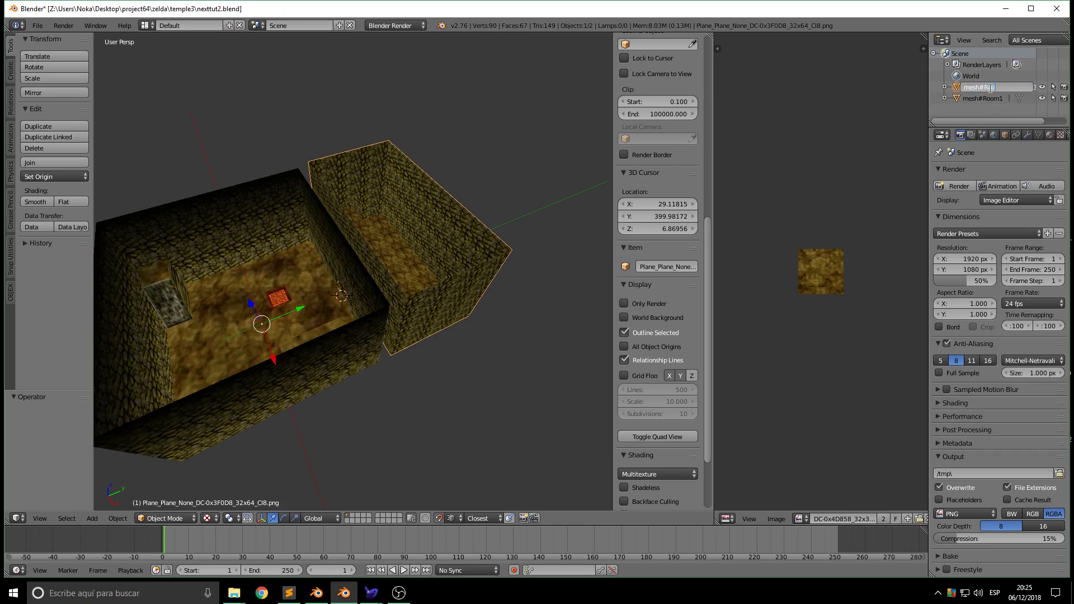
type("oom0")
key("Return")
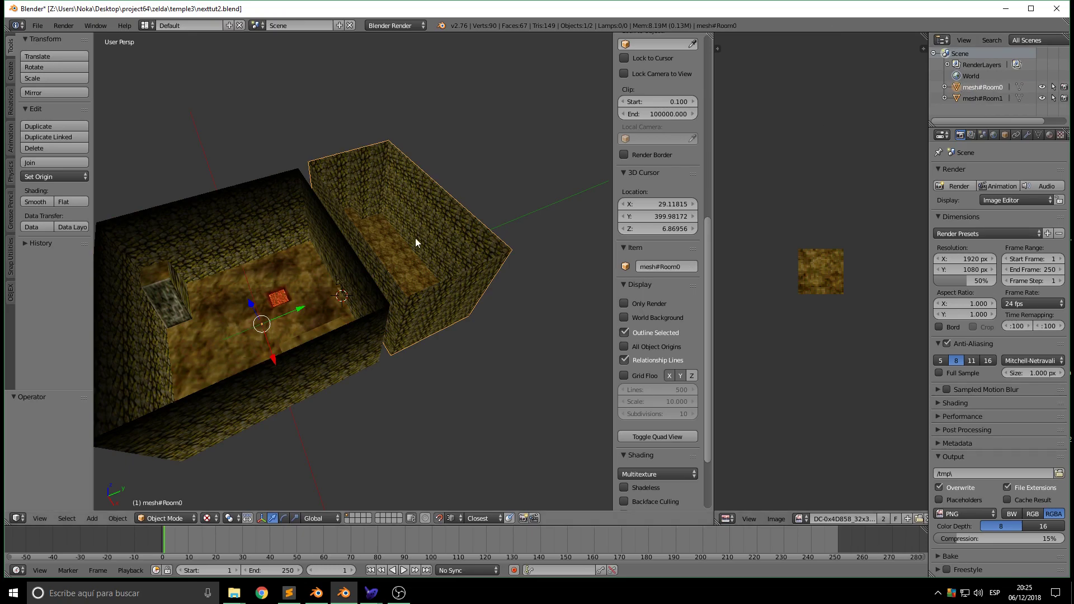
Put mesh#Room0 into Vertex Paint mode with the brush colour set to black
middle_click_drag(418, 233, 301, 270)
scroll(373, 209, "up", 4)
middle_click_drag(374, 209, 333, 252)
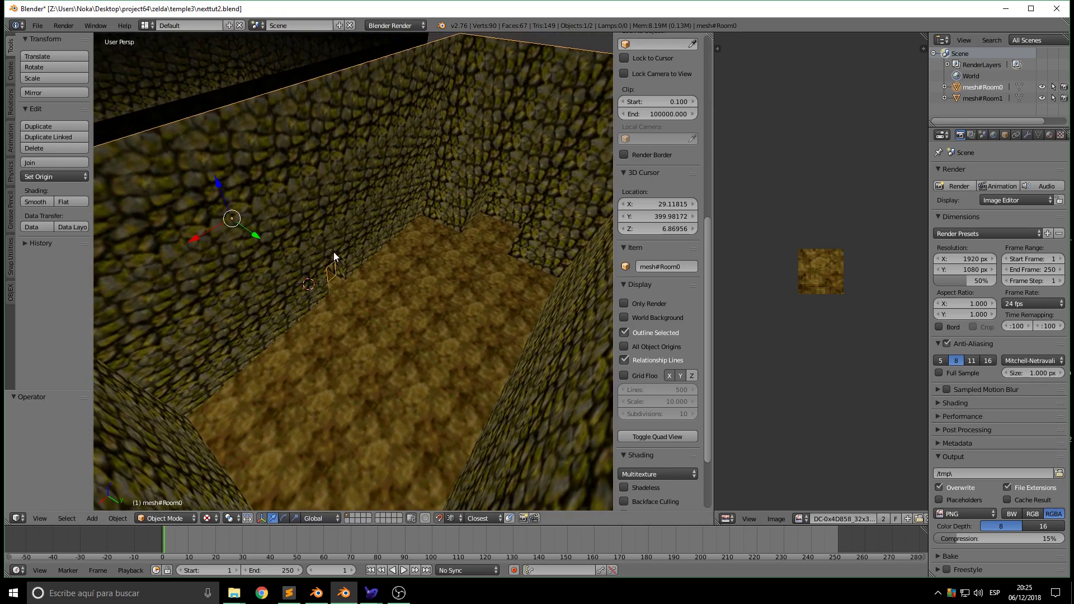
left_click(166, 518)
left_click(173, 494)
scroll(344, 468, "up", 4)
middle_click_drag(386, 378, 388, 322)
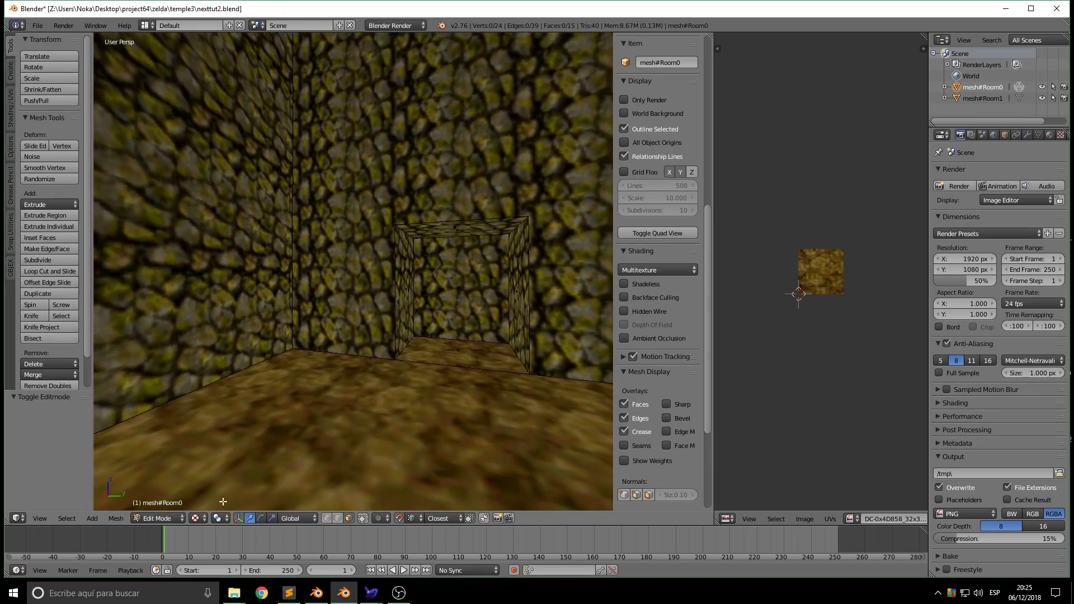
left_click(162, 519)
left_click(162, 467)
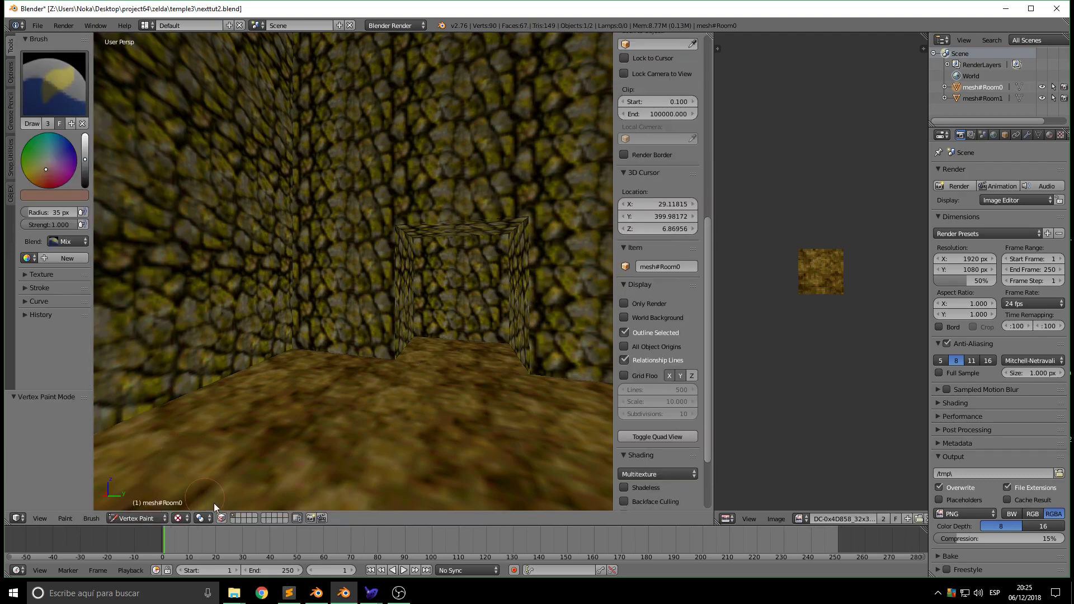
left_click_drag(82, 175, 83, 193)
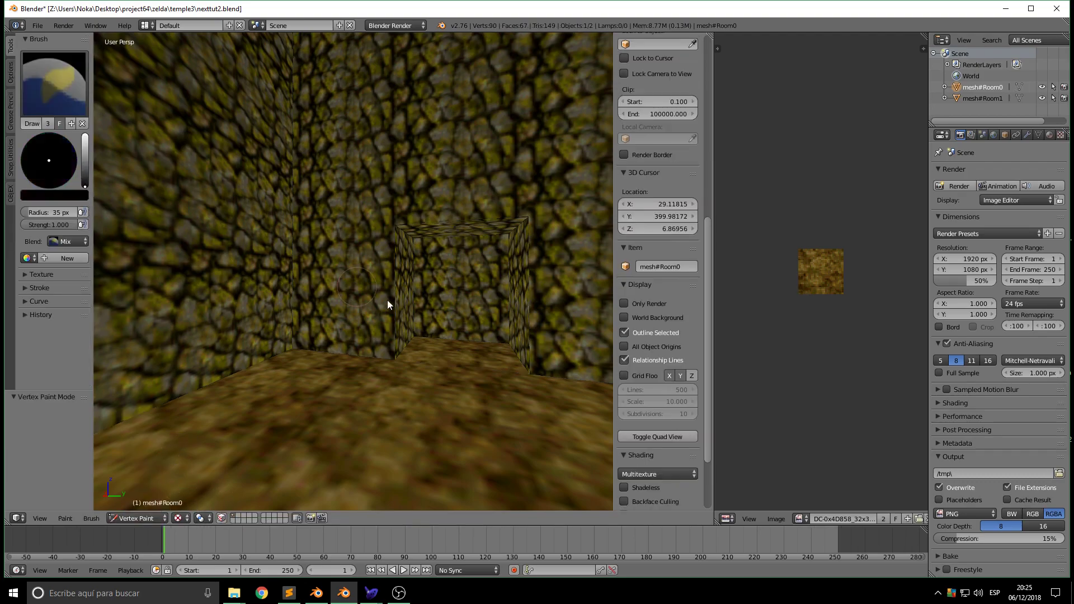
Paint the vertices at the far end of mesh#Room0's dead-end passage black
scroll(441, 328, "up", 1)
left_click_drag(425, 332, 441, 340)
mouse_move(450, 333)
middle_mouse_down()
mouse_move(454, 273)
mouse_move(505, 323)
mouse_move(492, 313)
middle_mouse_up()
left_click(451, 275)
left_click(445, 276)
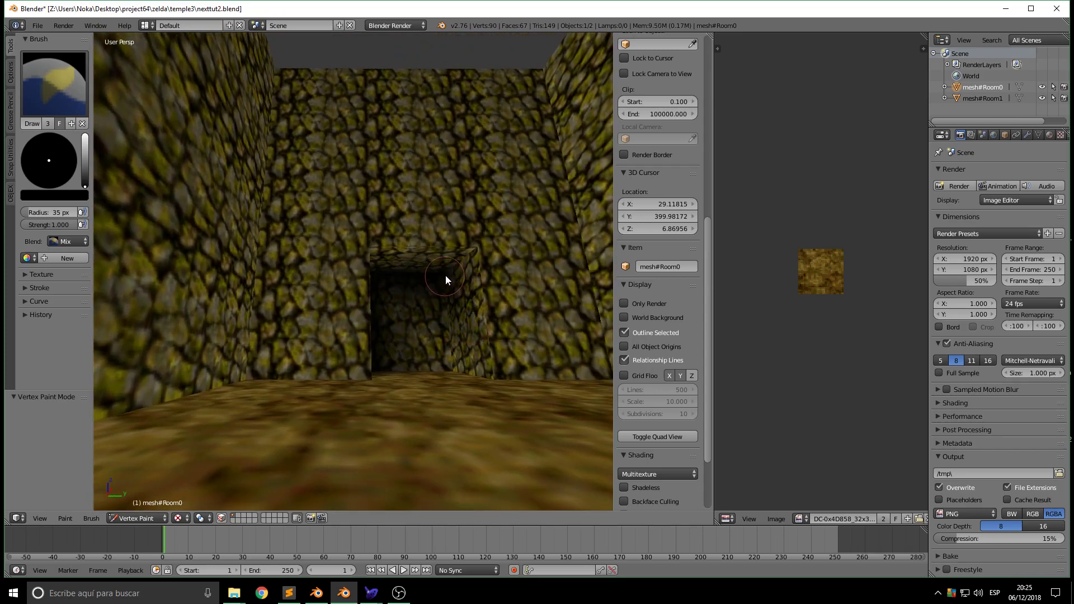
left_click_drag(448, 344, 449, 367)
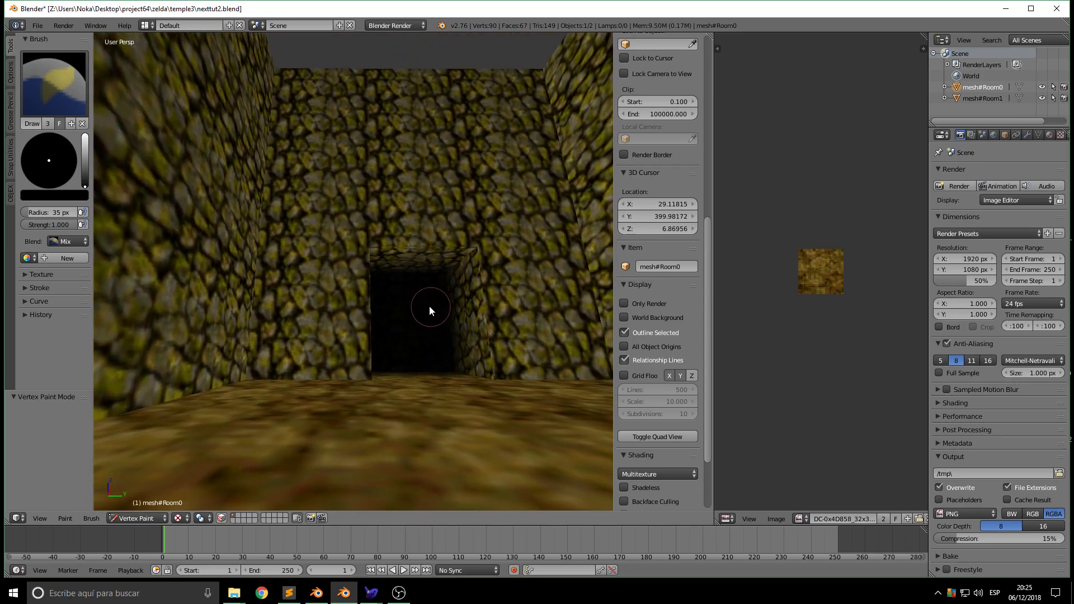
Paint the four upper wall corners of mesh#Room0 black to darken the tops of its walls
middle_click_drag(412, 345, 334, 374)
mouse_move(297, 311)
middle_mouse_down()
mouse_move(418, 337)
mouse_move(391, 348)
middle_mouse_up()
scroll(416, 338, "down", 6)
left_click(313, 152)
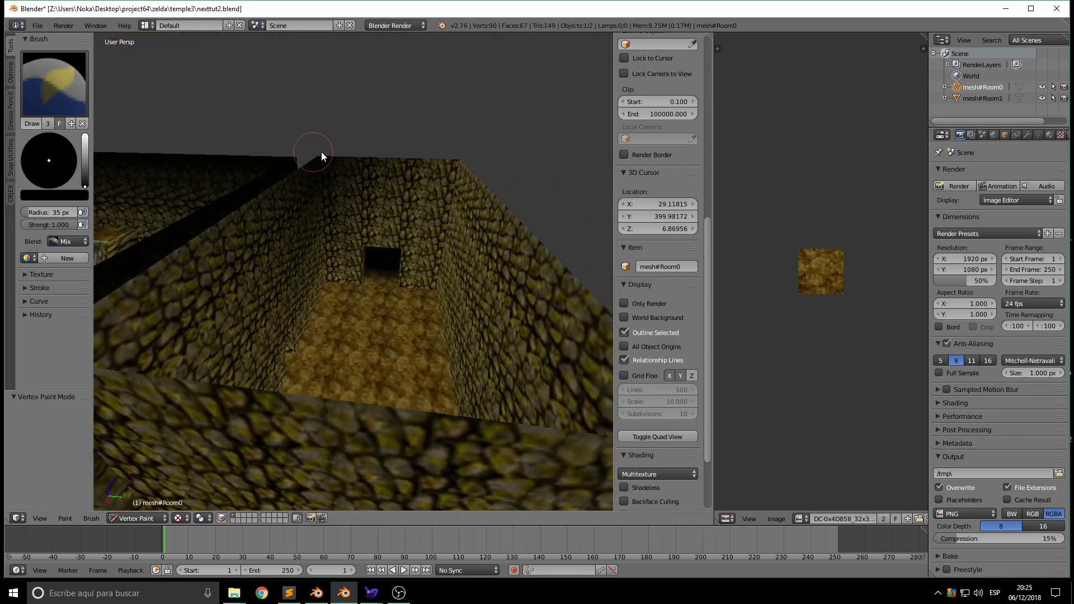
left_click(457, 160)
middle_click_drag(375, 170, 207, 186)
left_click(206, 116)
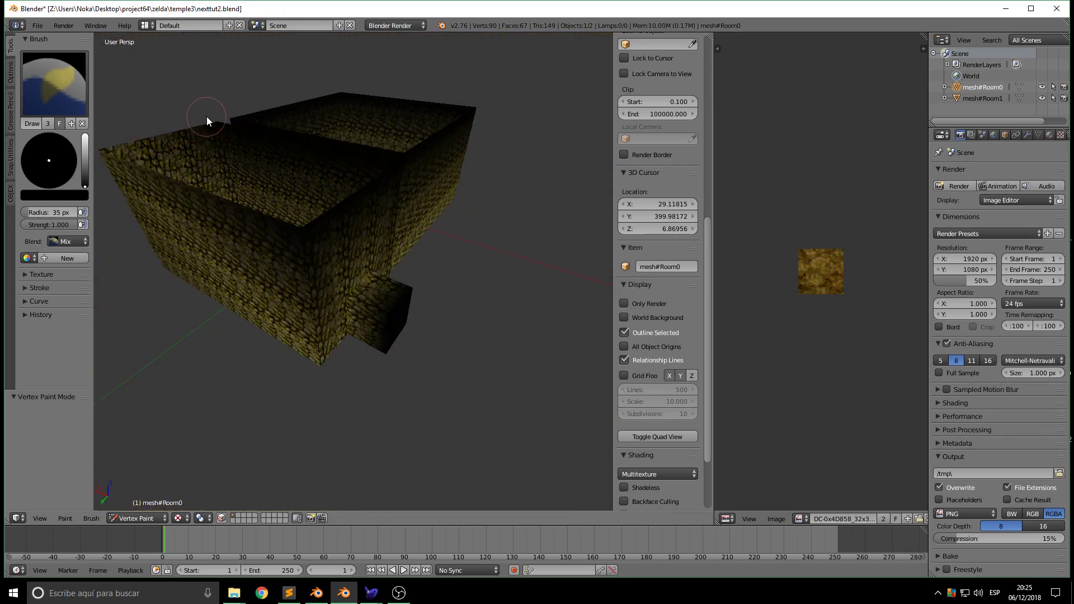
mouse_move(123, 163)
left_mouse_down()
mouse_move(111, 150)
mouse_move(200, 116)
left_mouse_up()
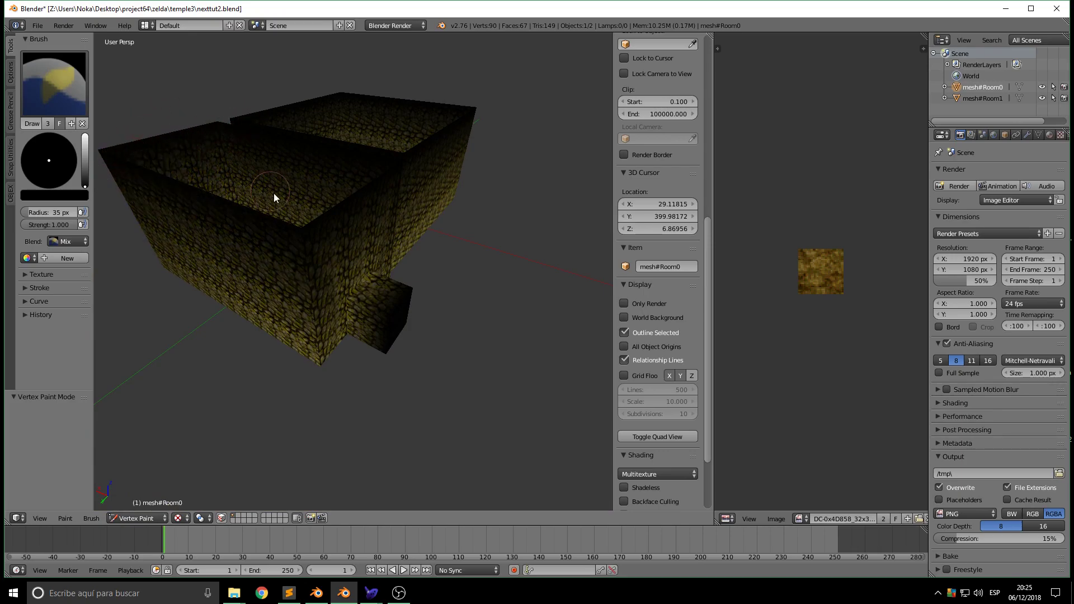
Return mesh#Room0 to Edit Mode for work near its doorway passages
middle_click_drag(270, 190, 381, 218)
scroll(376, 235, "up", 5)
middle_click_drag(361, 277, 336, 303)
left_click(146, 518)
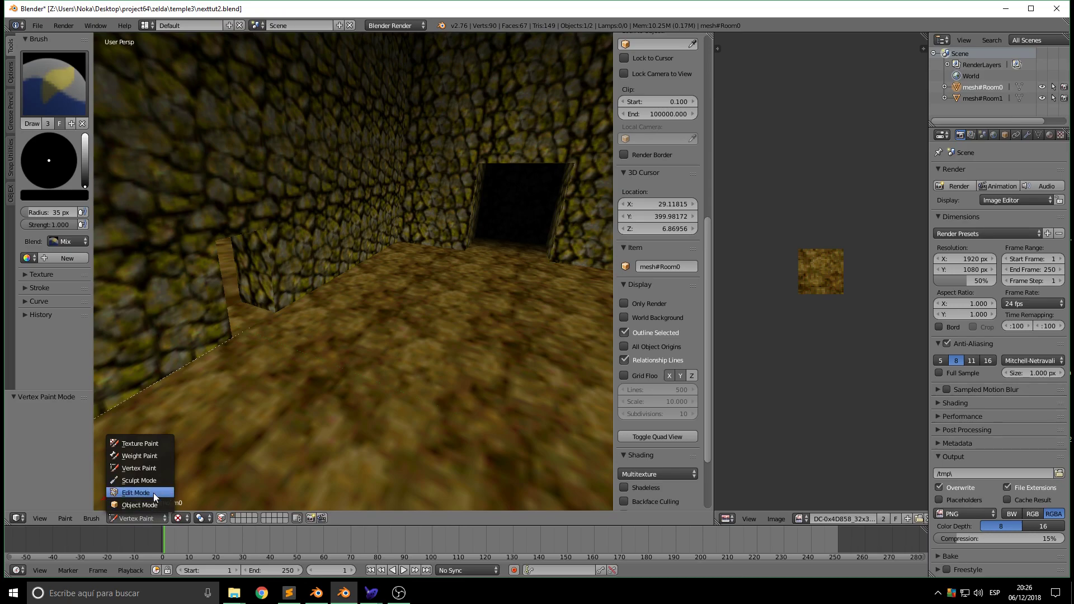
left_click(153, 492)
middle_click_drag(415, 319, 376, 386)
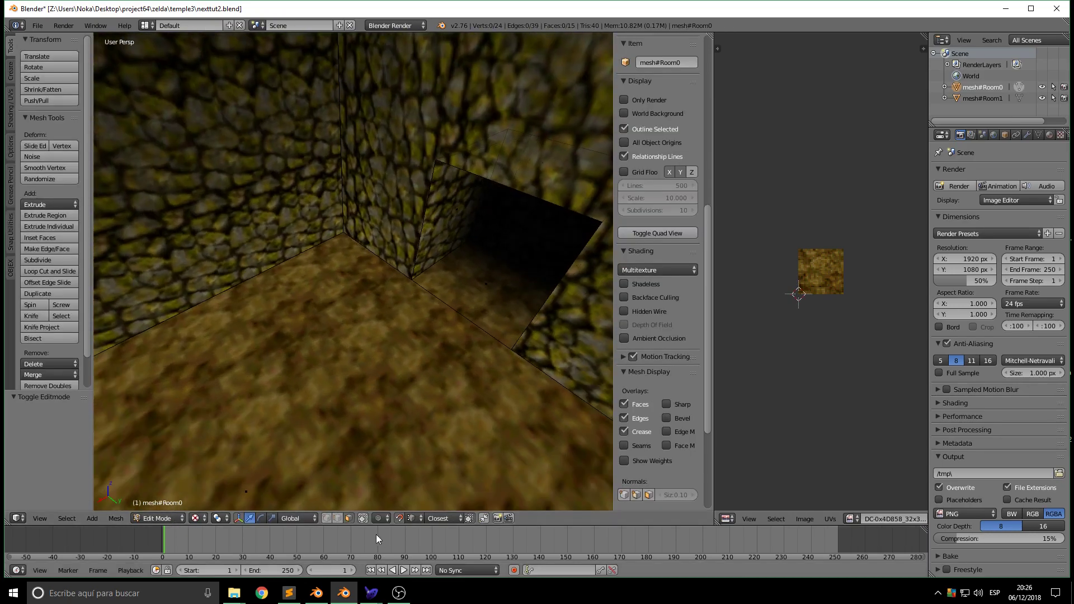
Separate the selected face in mesh#Room0's dark dead-end passage into its own object
right_click(427, 293)
key("space")
type("sepa")
key("Return")
left_click(426, 307)
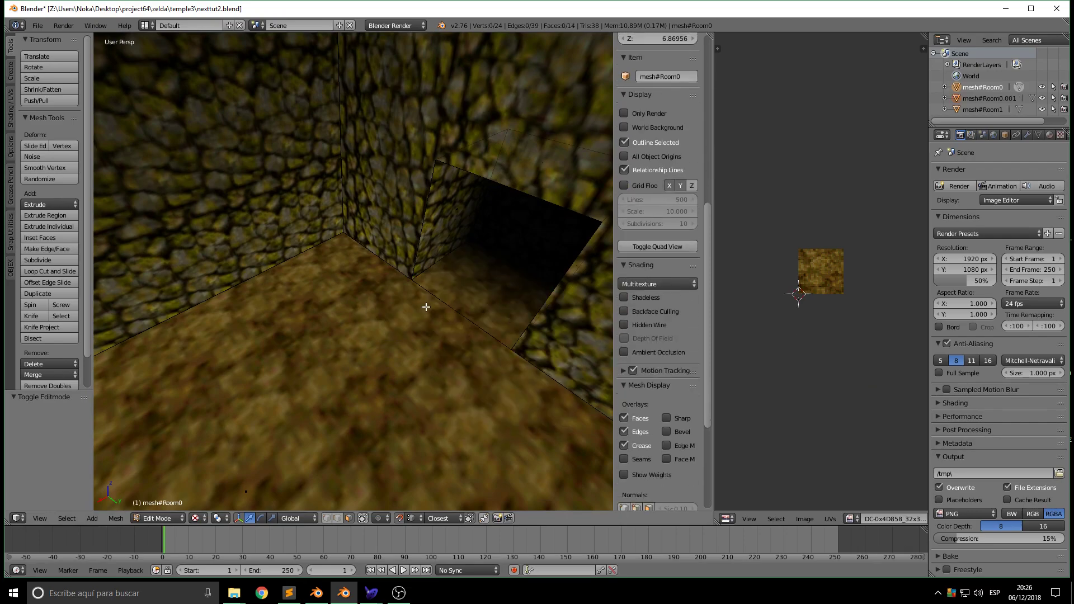
Fill the open doorway passage in mesh#Room0 with a new face spanning its edges
middle_click_drag(253, 362, 330, 359)
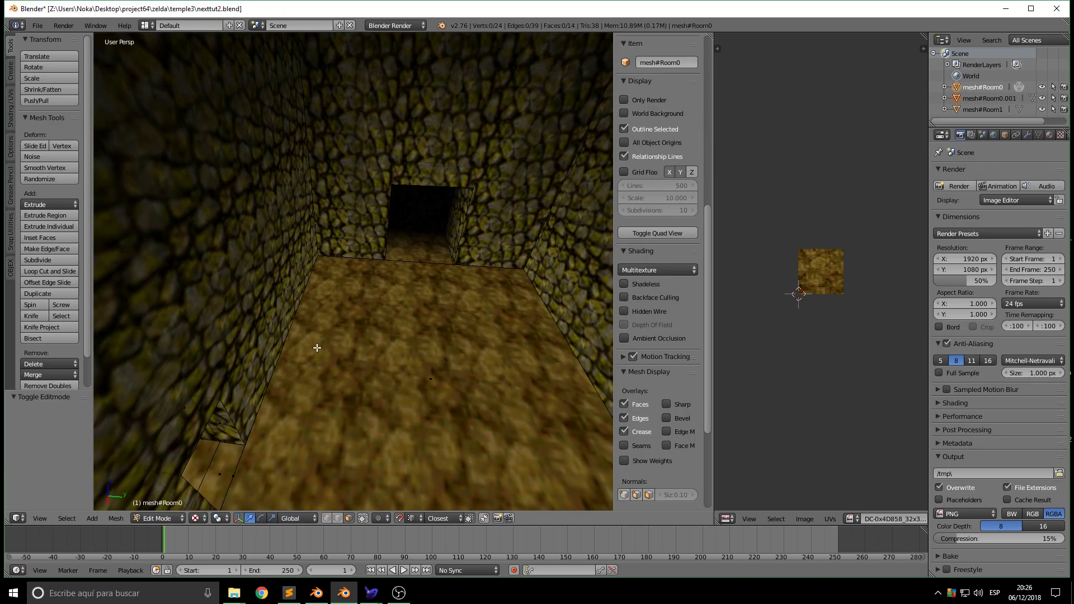
left_click(317, 351)
left_click(166, 519)
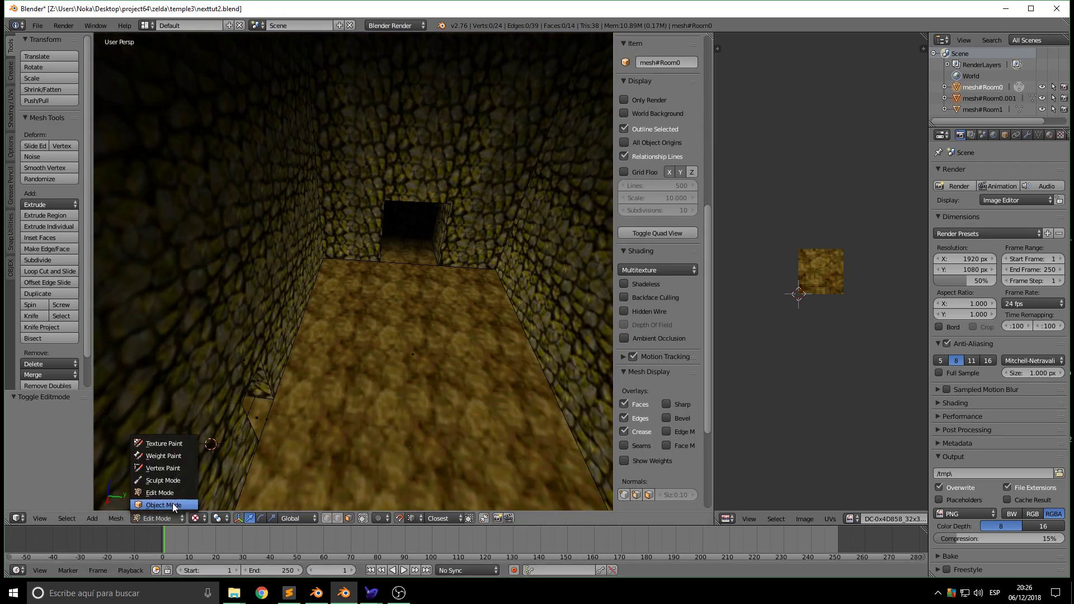
middle_click_drag(310, 439, 404, 358)
left_click(404, 353)
right_click(374, 354)
right_click(447, 110, "shift")
key("f")
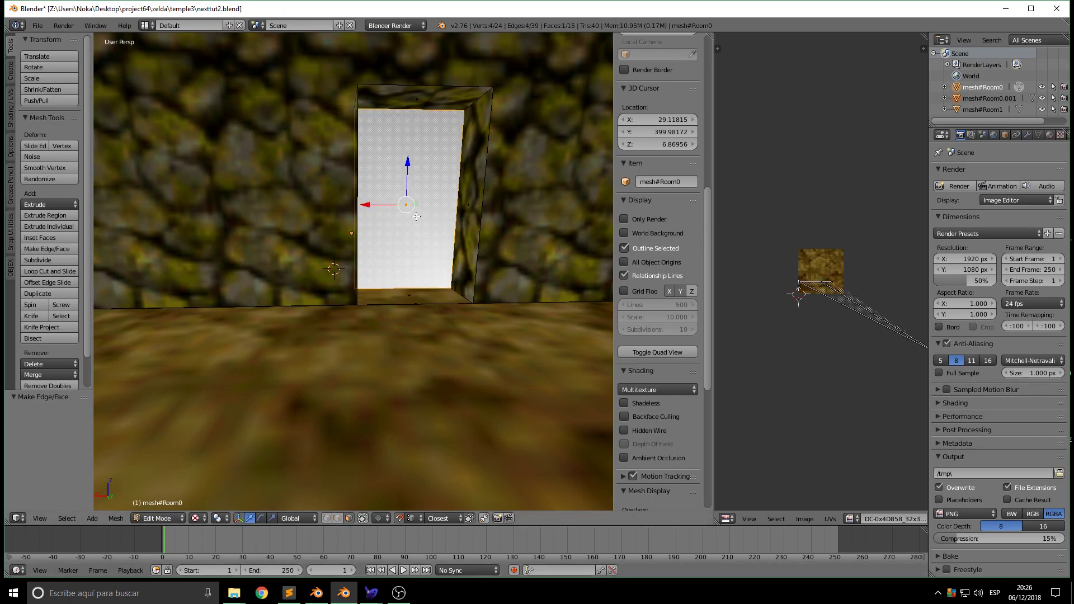
Separate the new doorway face from mesh#Room0 and return to Object Mode
key("space")
type("Separat")
key("Return")
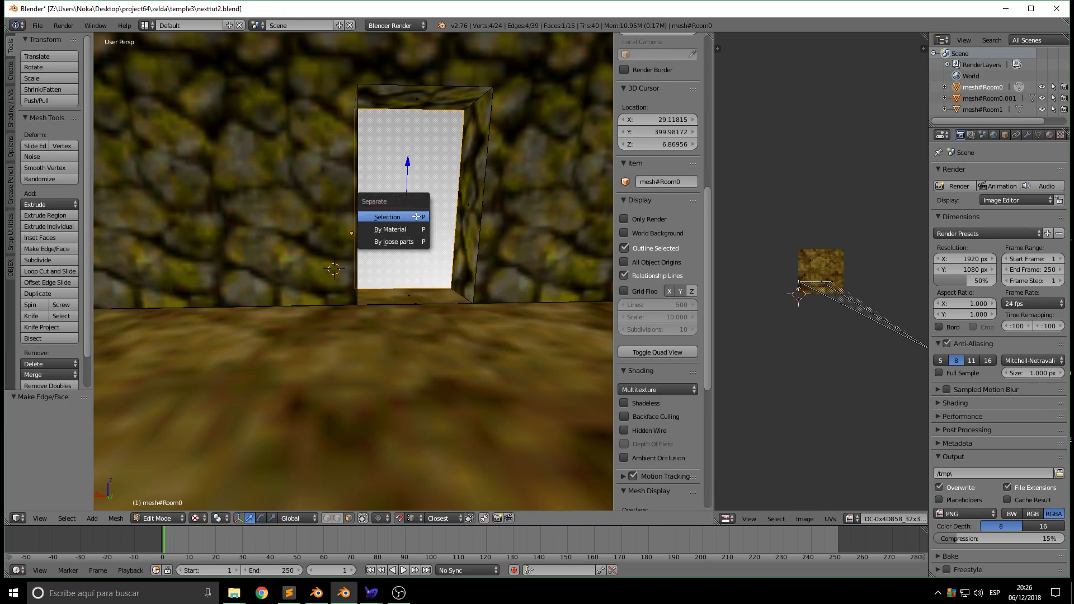
left_click(387, 217)
left_click(158, 518)
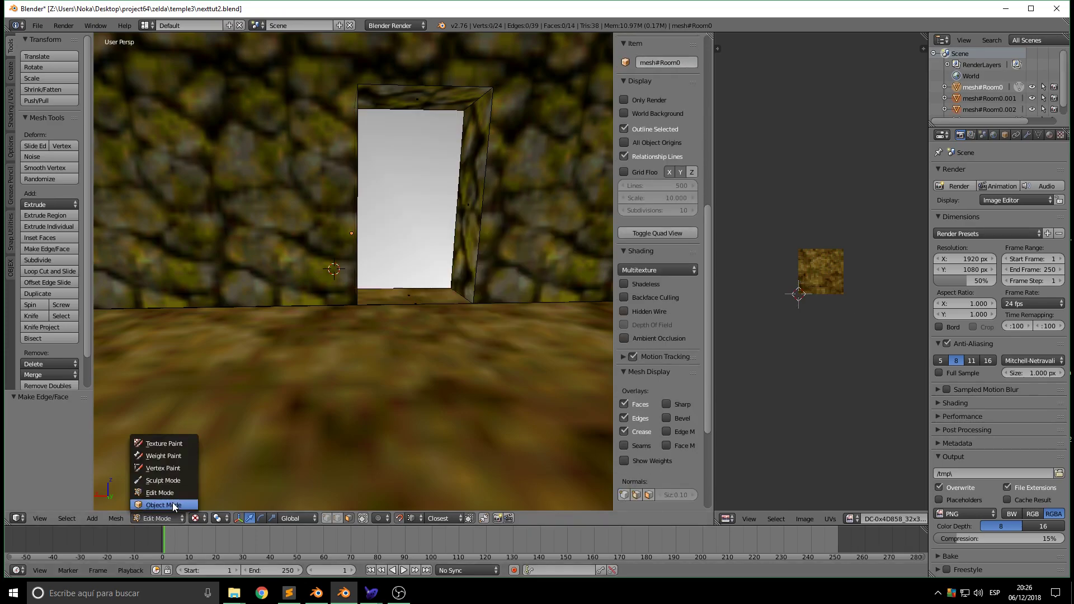
left_click(159, 505)
Select mesh#Room1 and put it into Edit Mode
middle_click_drag(281, 319, 311, 378)
scroll(311, 377, "down", 3)
middle_click_drag(317, 328, 362, 373)
right_click(254, 151)
middle_click_drag(219, 246, 269, 249)
left_click(159, 518)
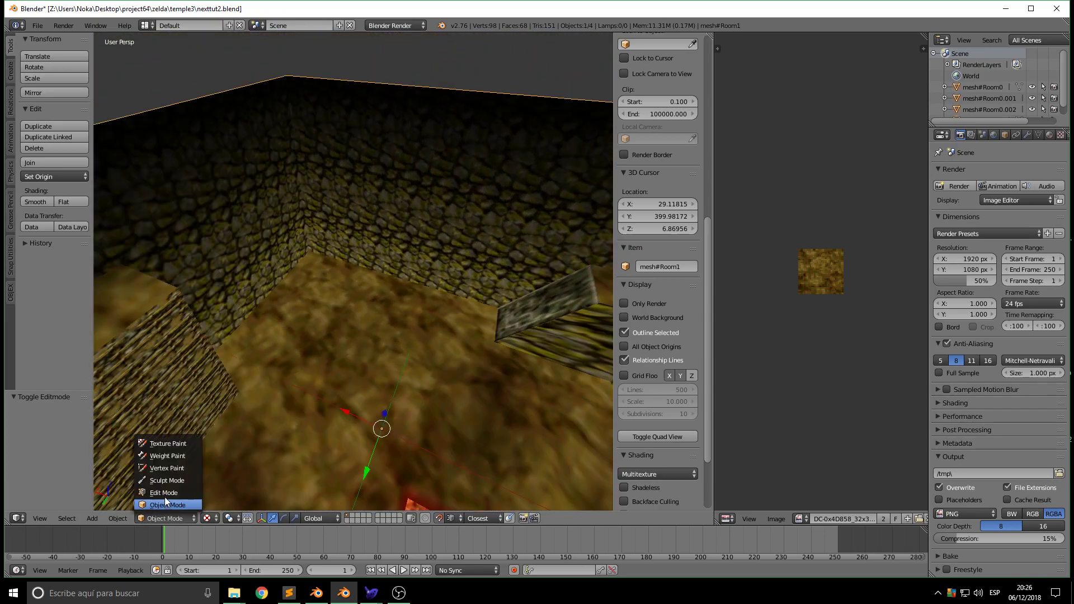
left_click(162, 493)
Separate the rough-textured front face of the raised block in mesh#Room1 into its own object
middle_click_drag(335, 377, 388, 366)
right_click(336, 307)
key("space")
type("separa")
key("Return")
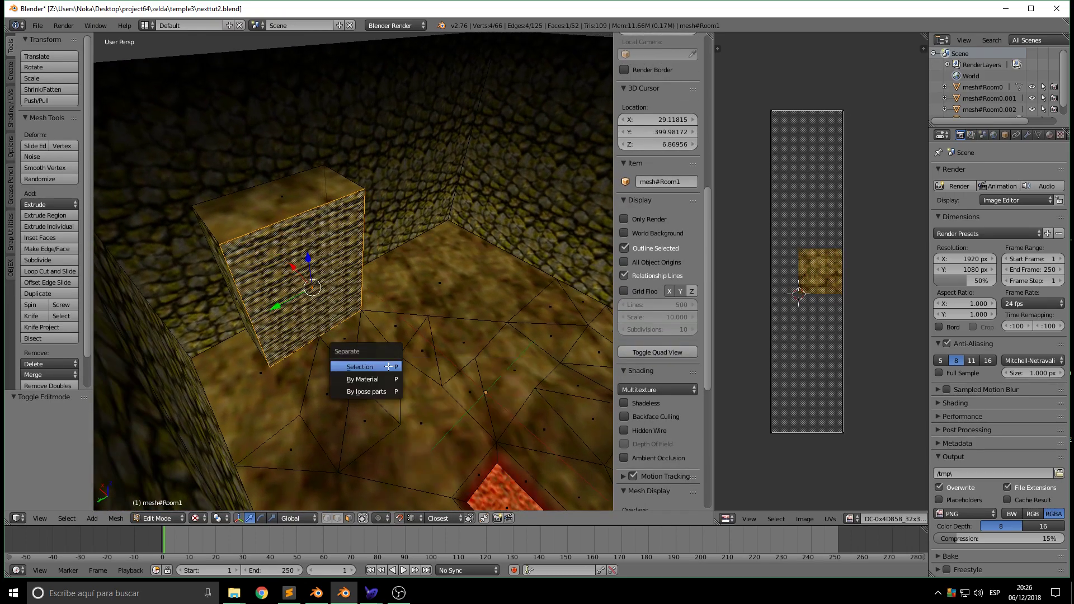
left_click(387, 367)
Separate the red lava face in the floor of mesh#Room1 into its own object
middle_click_drag(314, 390, 366, 415)
right_click(380, 423)
key("space")
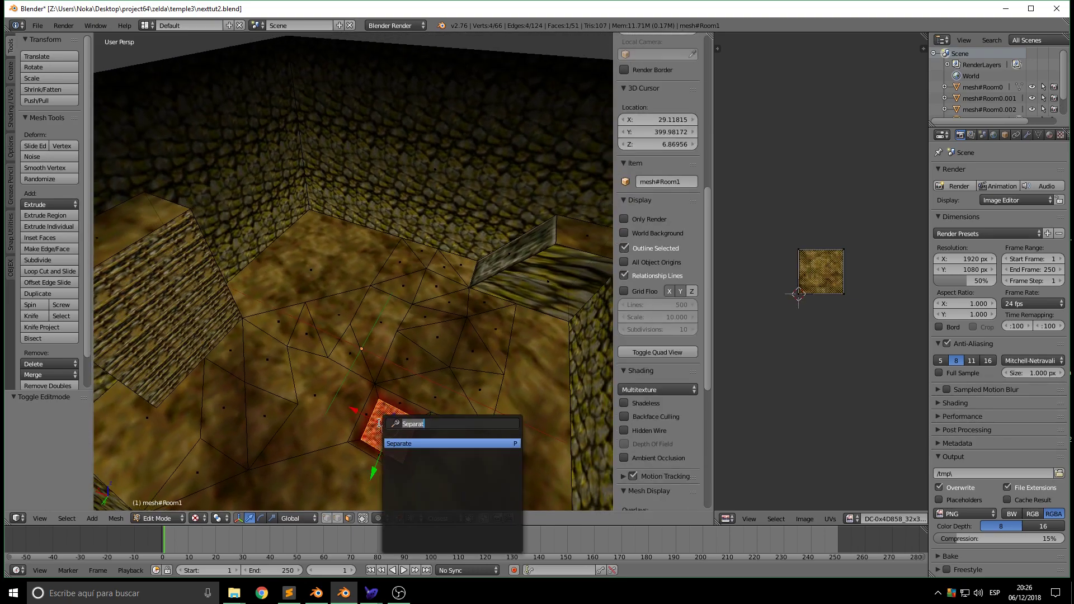
key("Return")
left_click(380, 423)
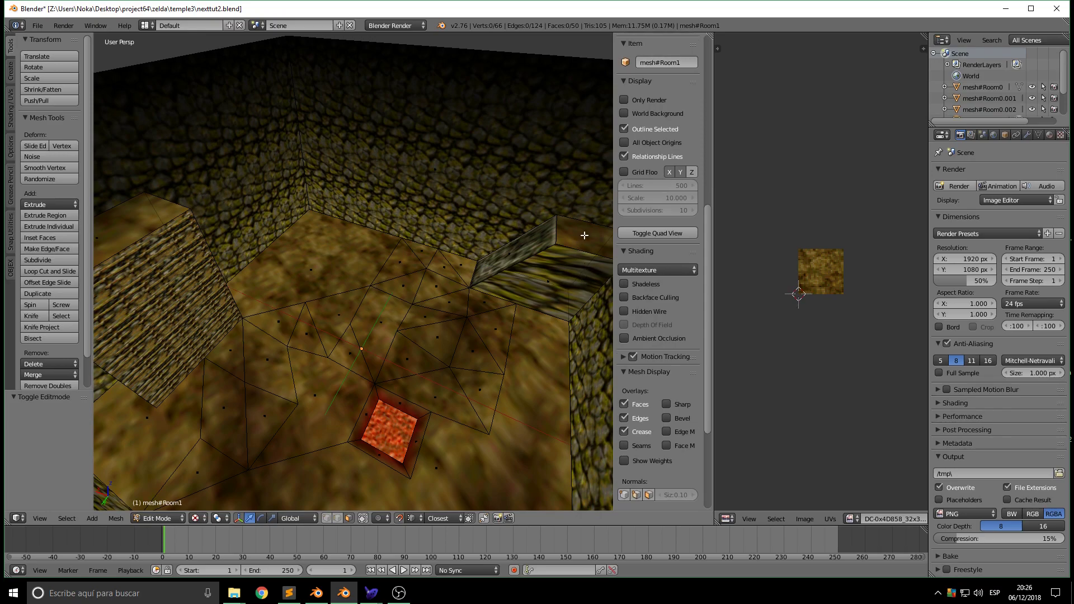
Separate the sloped face beside the other raised platform in mesh#Room1 and return to Object Mode
right_click(508, 249)
key("space")
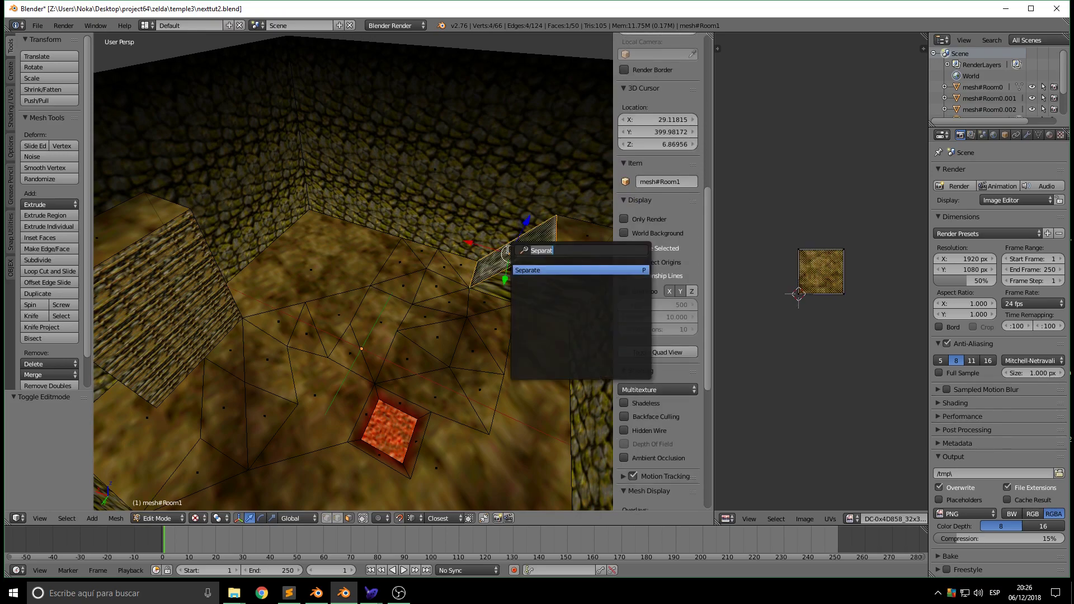
key("Return")
left_click(507, 249)
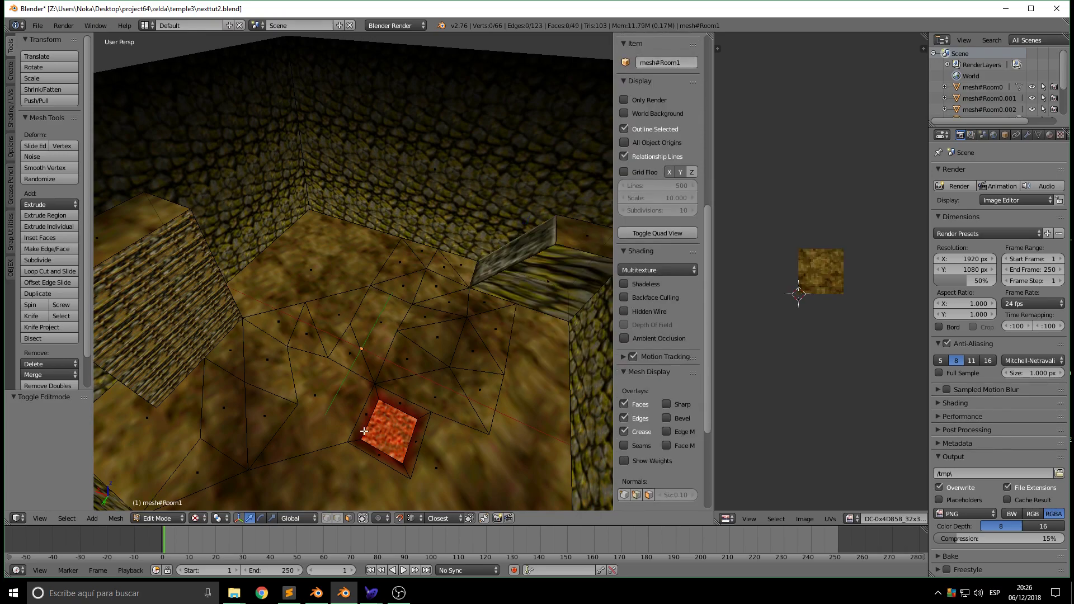
left_click(173, 518)
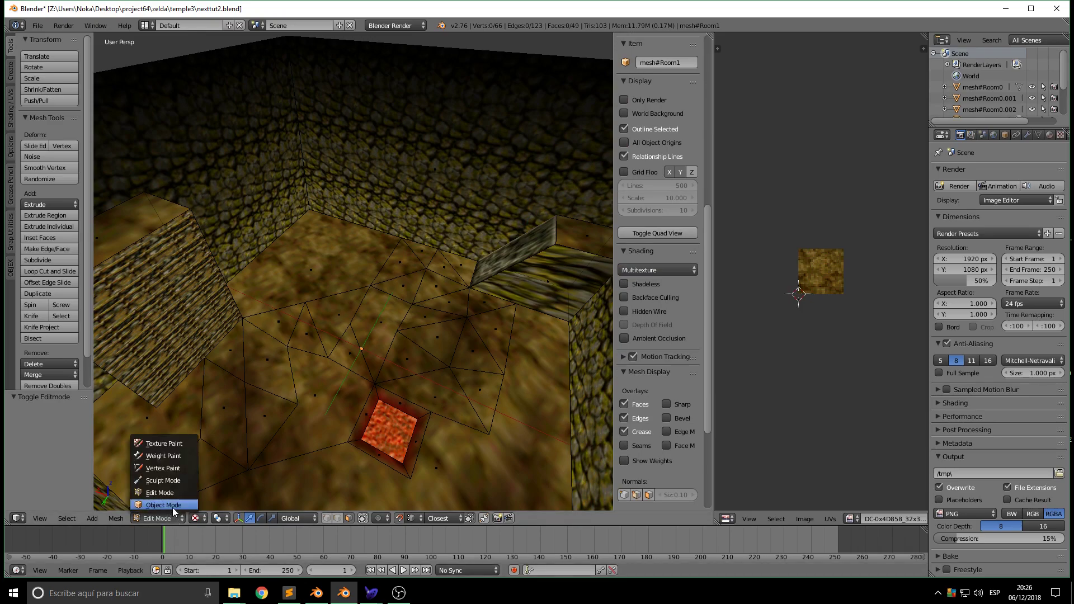
left_click(172, 508)
Rename the white doorway face object as #Door#NoMesh and hide it in the viewport
middle_click_drag(241, 405, 377, 285)
right_click(358, 260)
scroll(985, 103, "down", 3)
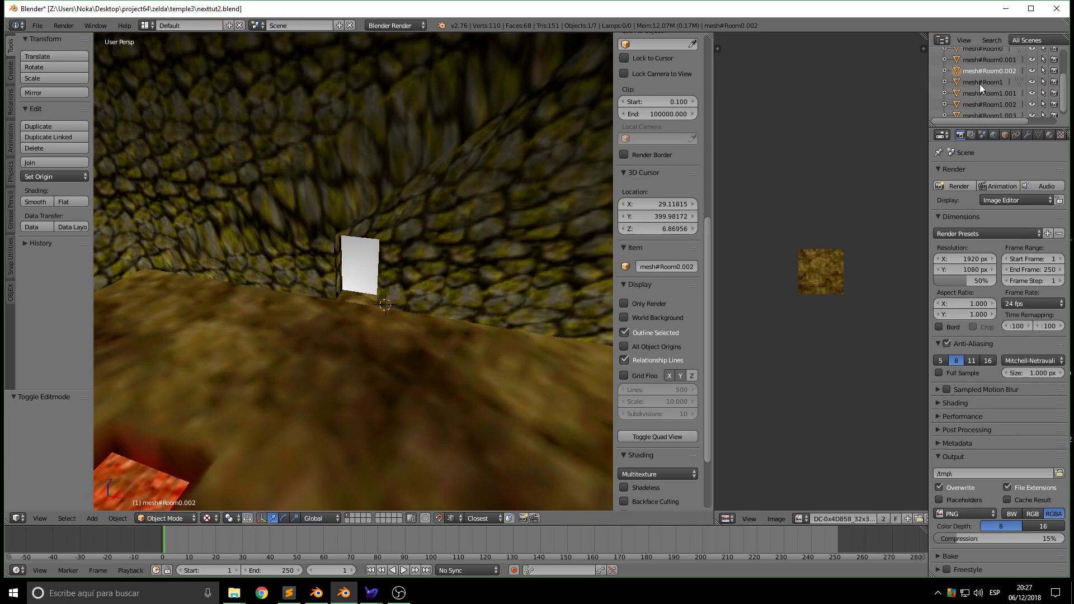
left_click(945, 71)
double_click(997, 72)
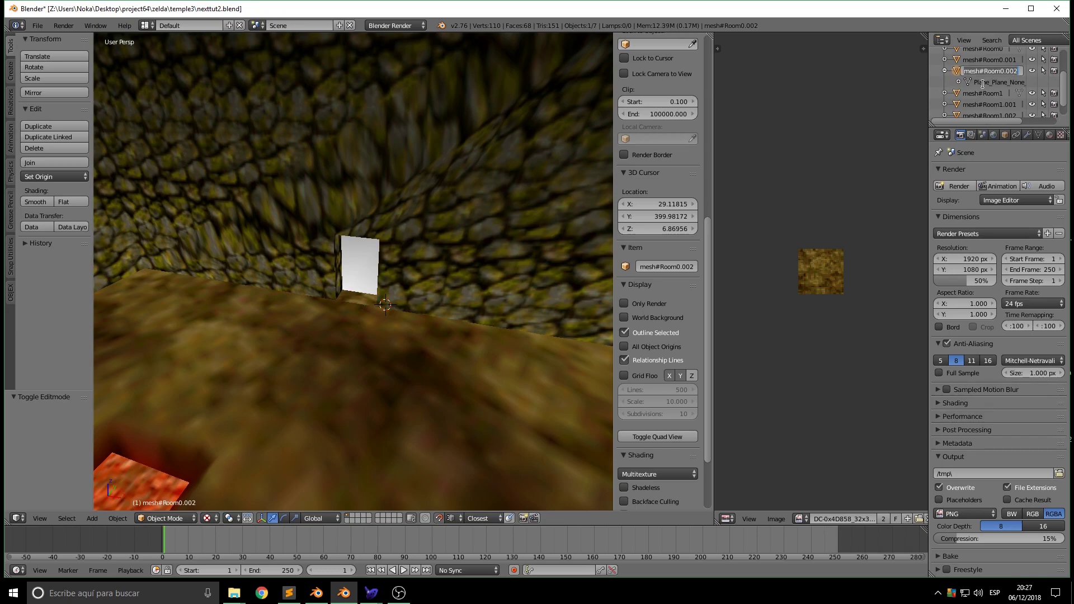
type("#Door#NoMesh")
key("Return")
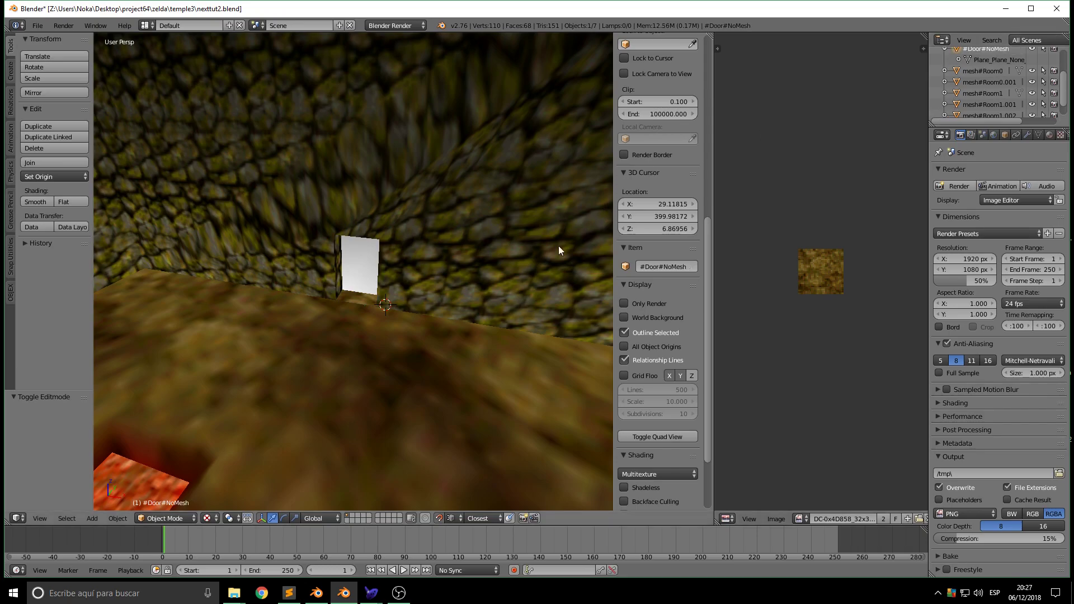
scroll(995, 84, "up", 2)
left_click(1031, 68)
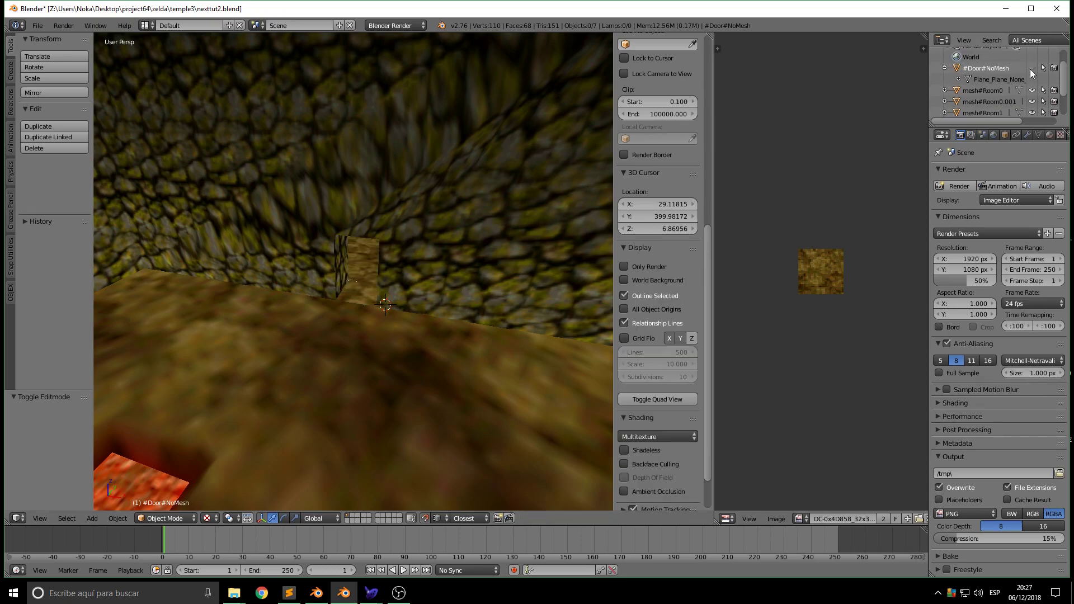
Select mesh#Room0.001, centre the view on it and open its name for editing
scroll(1003, 101, "down", 2)
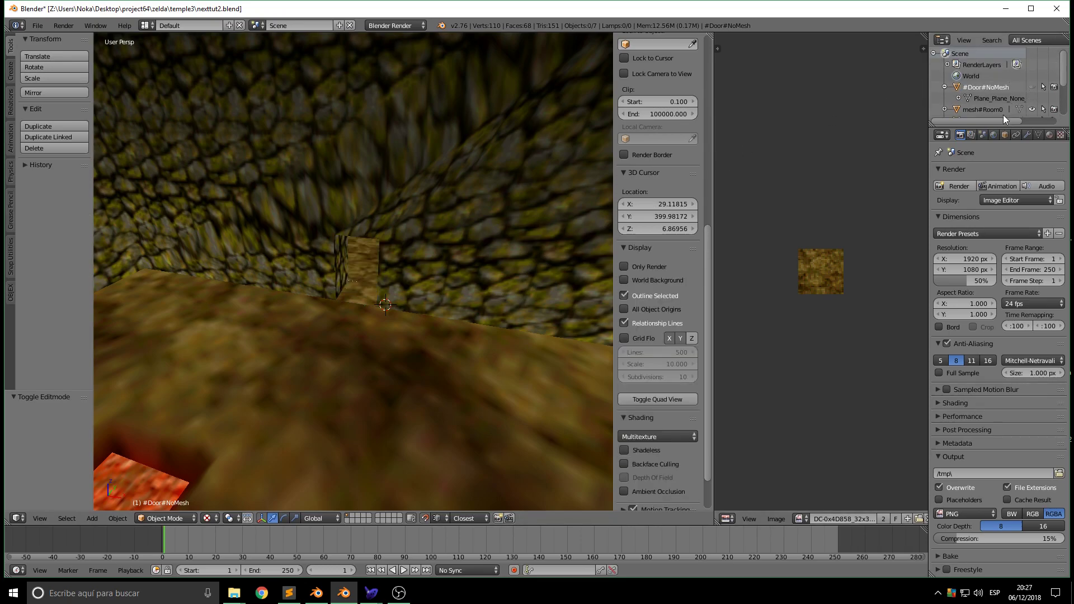
left_click(992, 81)
key("KP_Decimal")
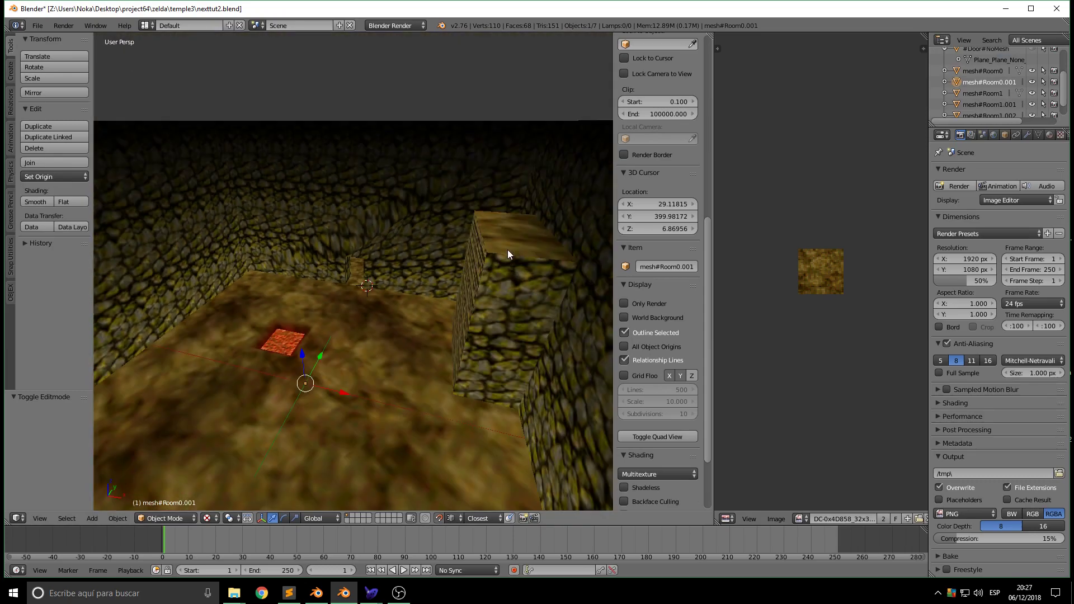
double_click(991, 83)
key("shift+Left")
key("shift+Left")
key("shift+Left")
key("shift+Left")
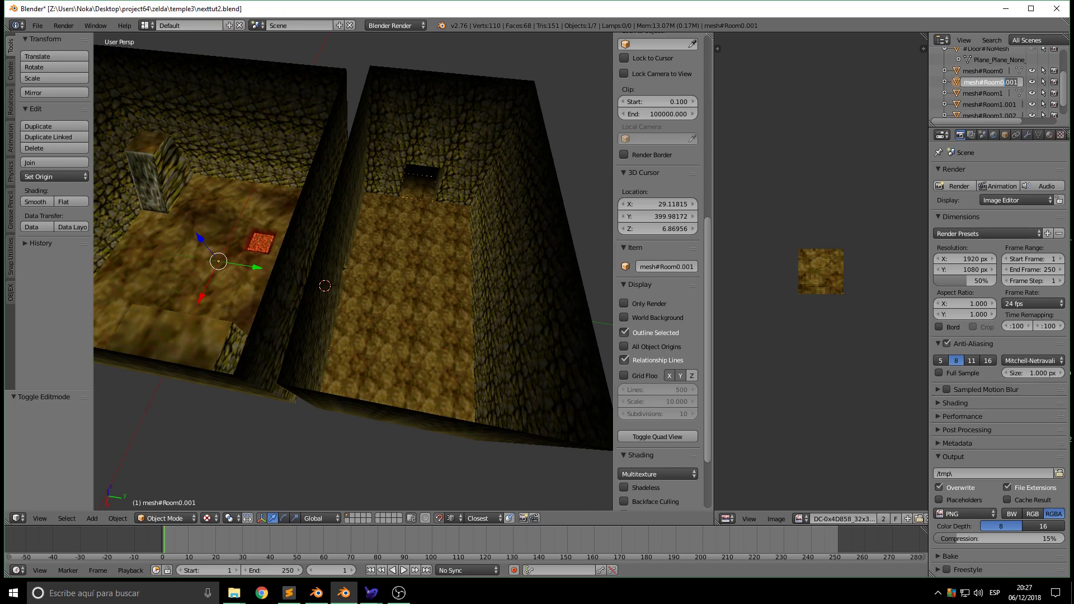
Switch to Sublime Text and look up the exit, sound and climb flags in ModelFlags.xml
left_click_drag(1073, 2, 655, 28)
scroll(466, 241, "up", 3)
left_click(453, 187)
left_click(478, 250)
scroll(514, 307, "down", 1)
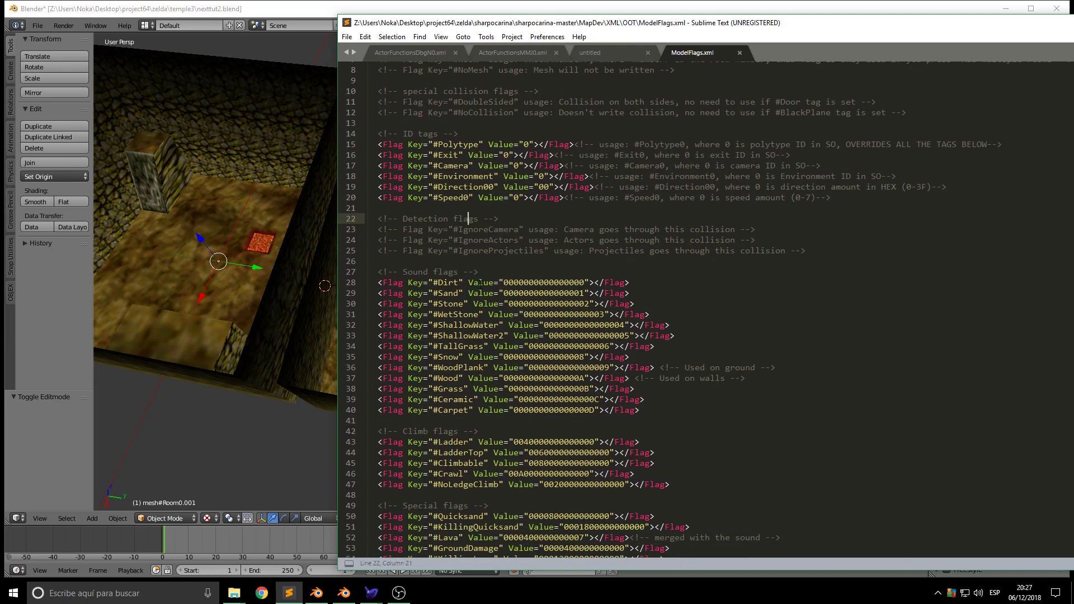
left_click_drag(629, 25, 1073, 53)
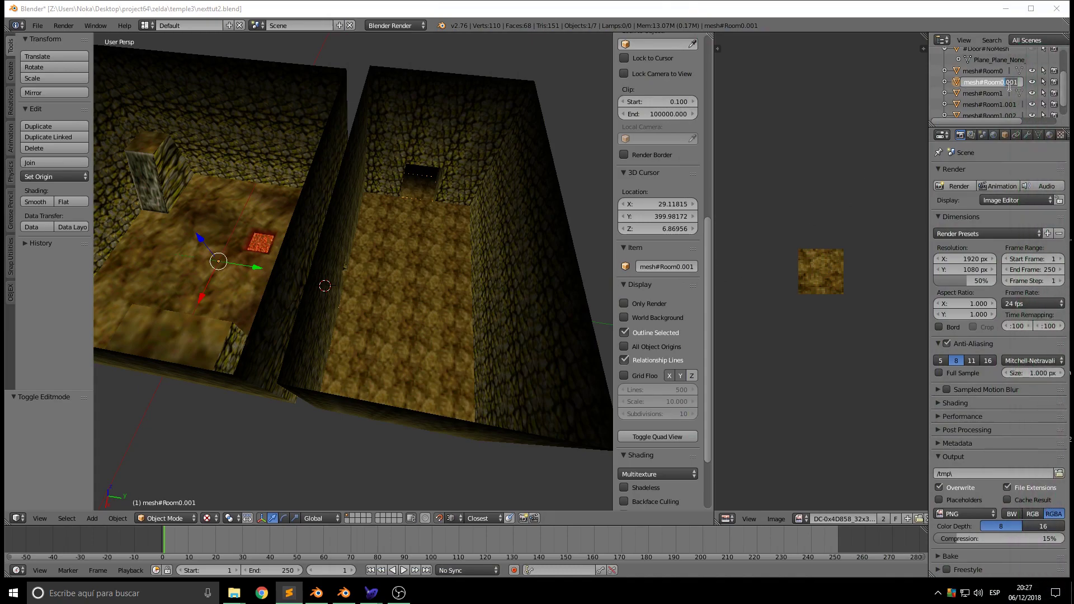
Rename mesh#Room0.001 as mesh#Room0#Exit0
left_click(1015, 83)
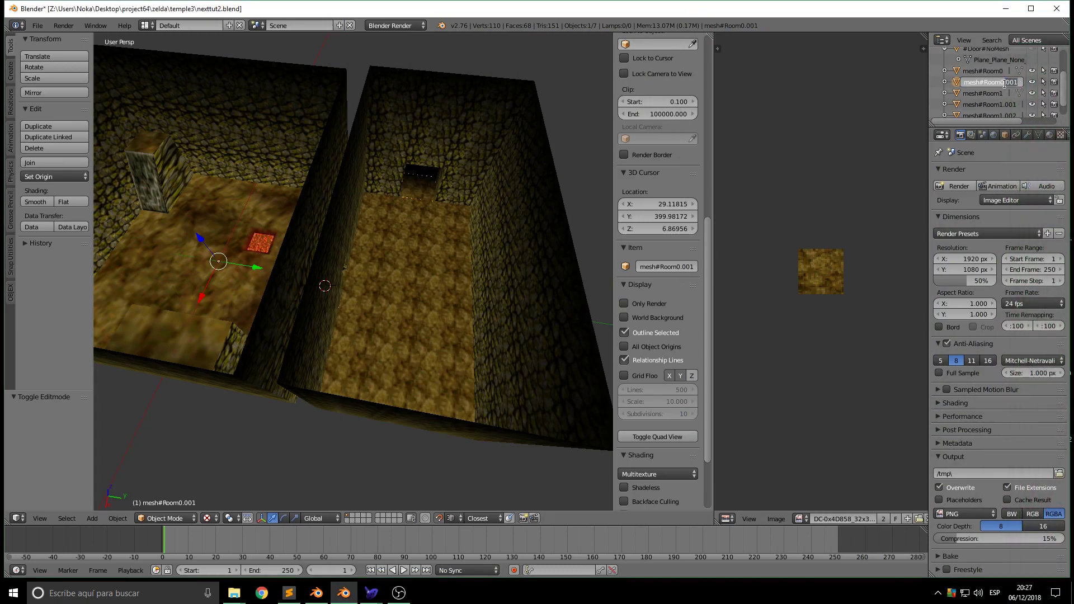
key("BackSpace")
key("BackSpace")
key("BackSpace")
key("BackSpace")
type("#Exit0")
key("Return")
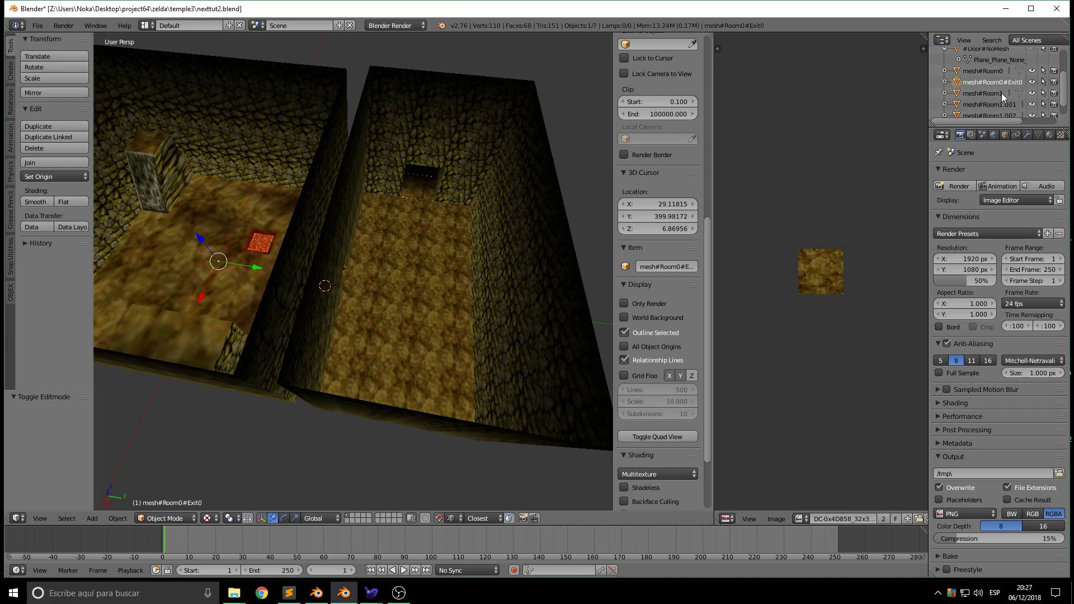
Tag the separated block face mesh#Room1.001 as climbable by replacing its numeric name suffix with #Climbable
left_click(990, 93)
left_click(990, 104)
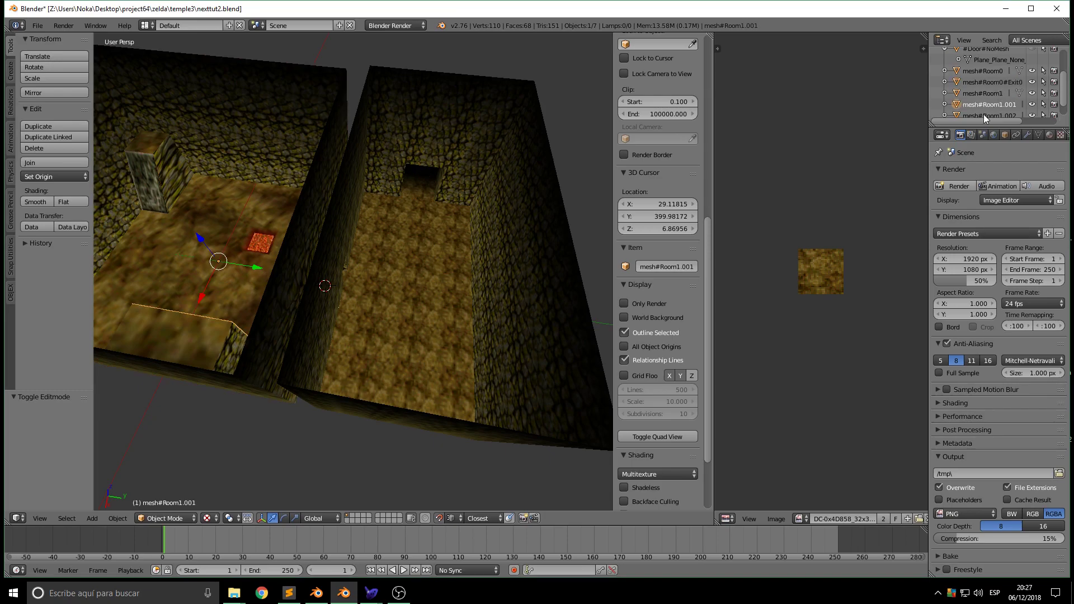
middle_click_drag(416, 237, 220, 244)
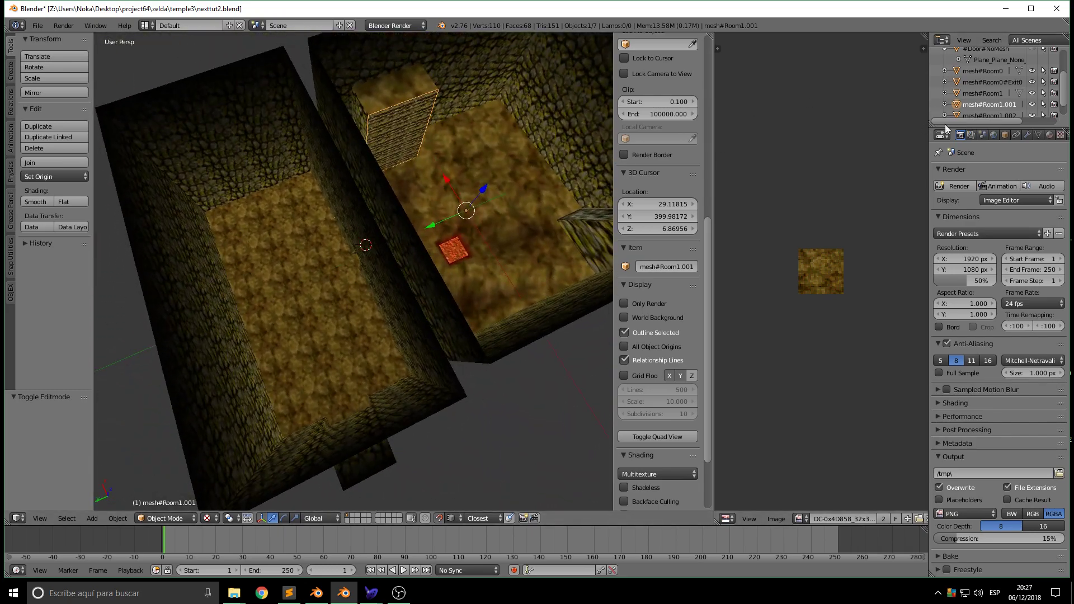
left_click(999, 115)
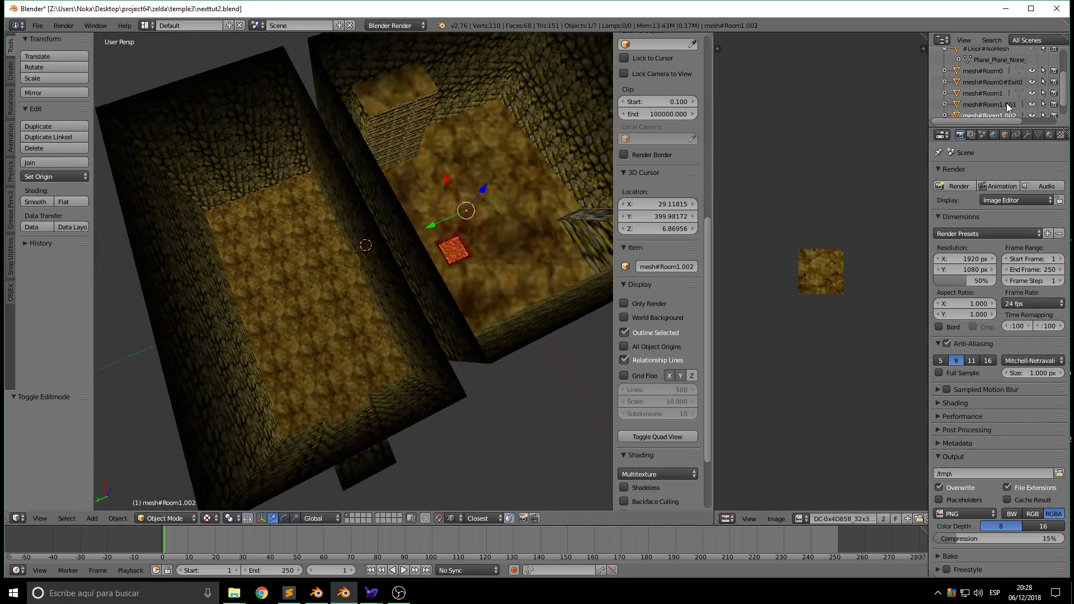
left_click(984, 105)
double_click(1000, 104)
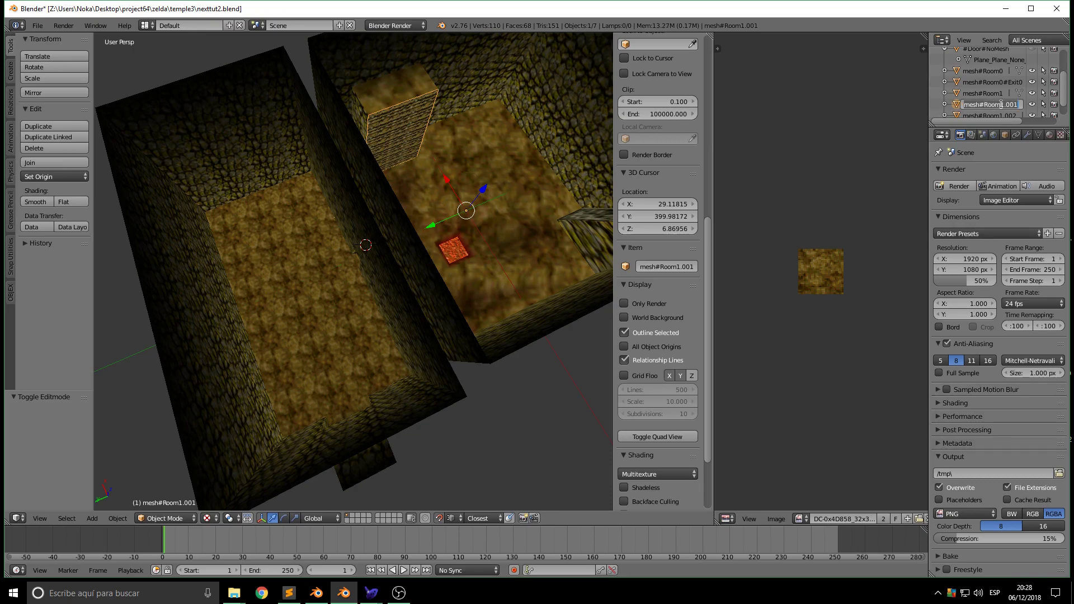
type("#Climbable")
key("Return")
Rename the lava face object mesh#Room1.002 as mesh#Room1#Lava
scroll(985, 112, "down", 1)
left_click(990, 100)
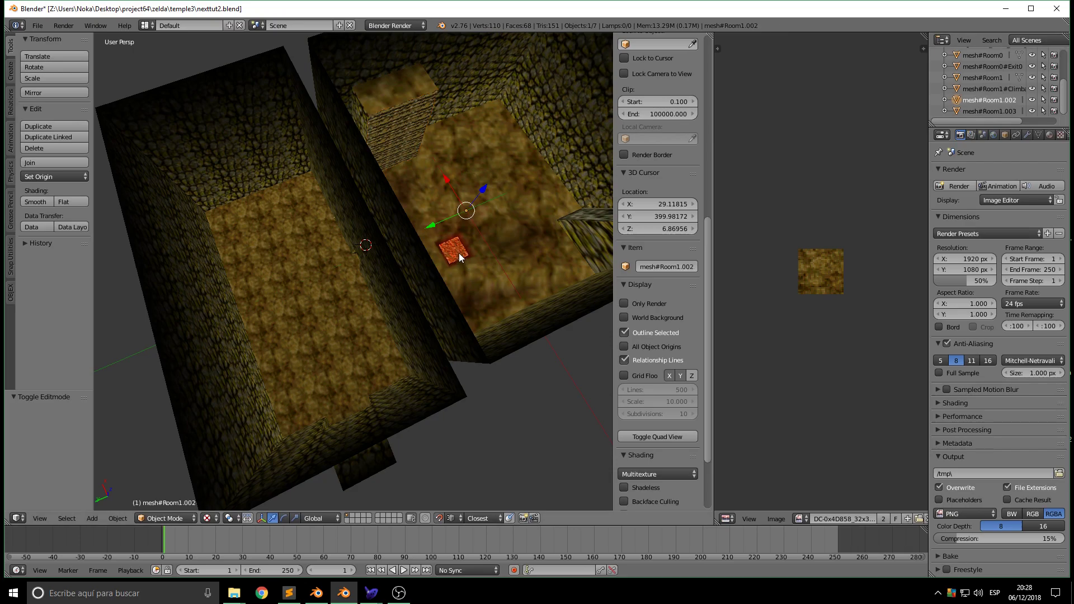
double_click(1007, 101)
left_click_drag(1004, 102, 1027, 101)
type("#Lava")
key("Return")
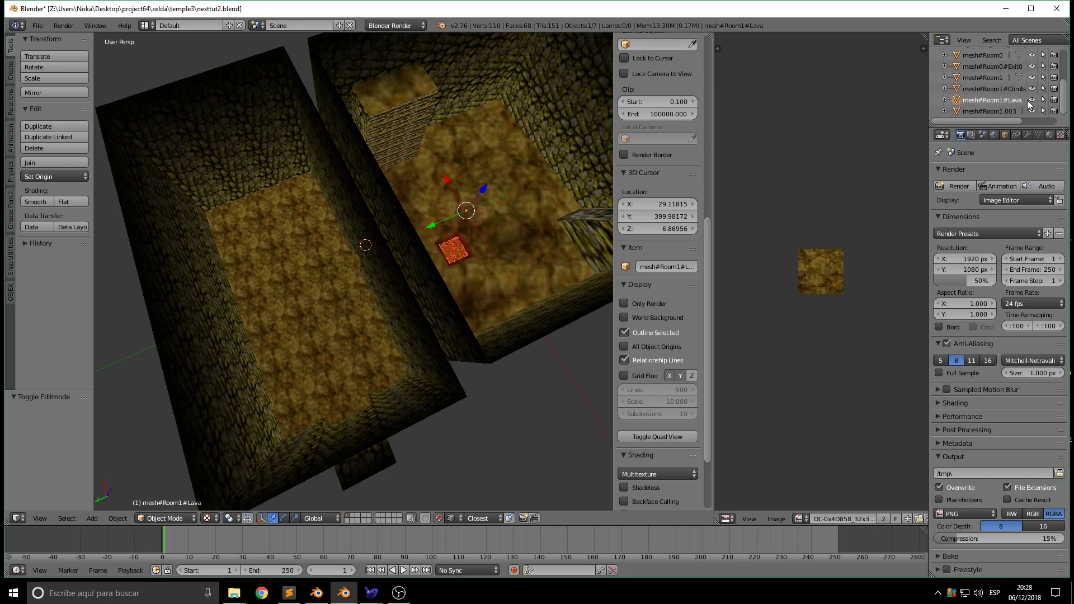
Rename the sloped face object mesh#Room1.003 as mesh#Room1#Step
middle_click_drag(428, 303, 504, 232)
right_click(551, 151)
double_click(1010, 114)
left_click_drag(1004, 111, 1038, 121)
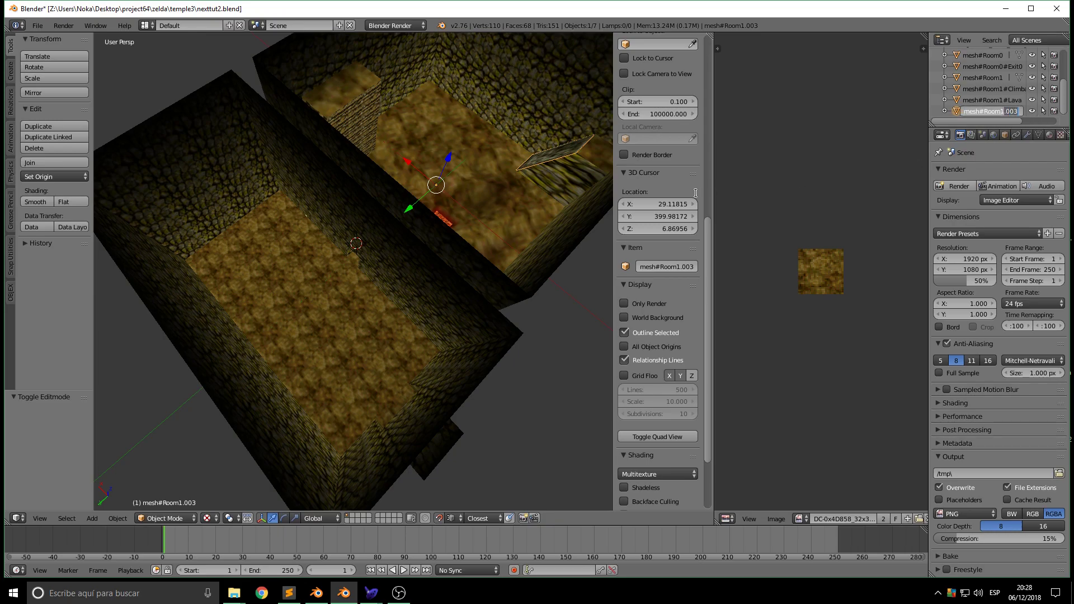
type("#")
type("Step")
key("Return")
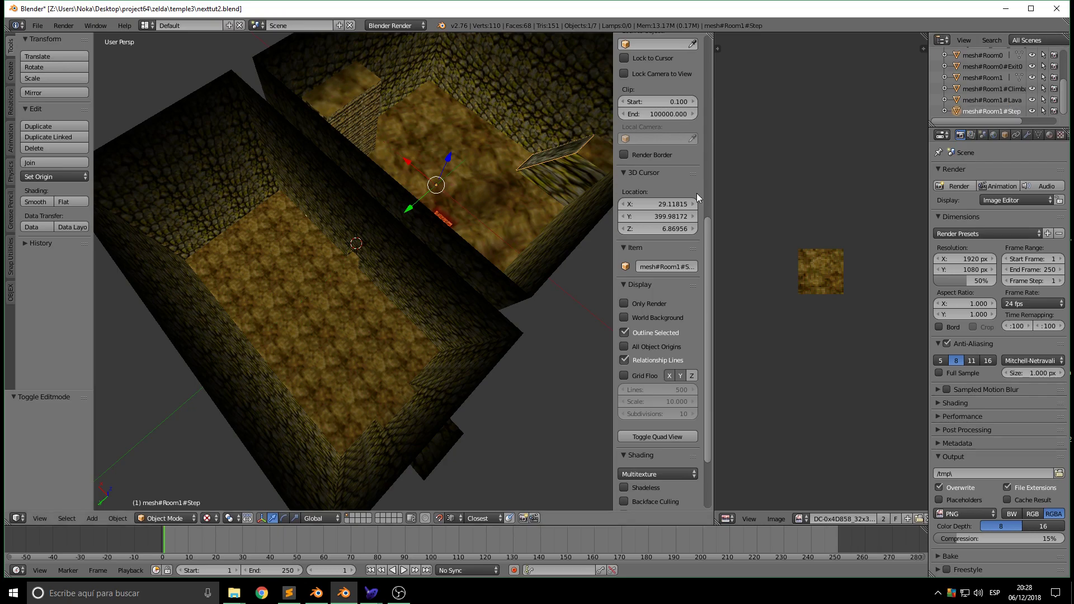
Add the #Stone tag to the name of mesh#Room1#Step
double_click(1021, 112)
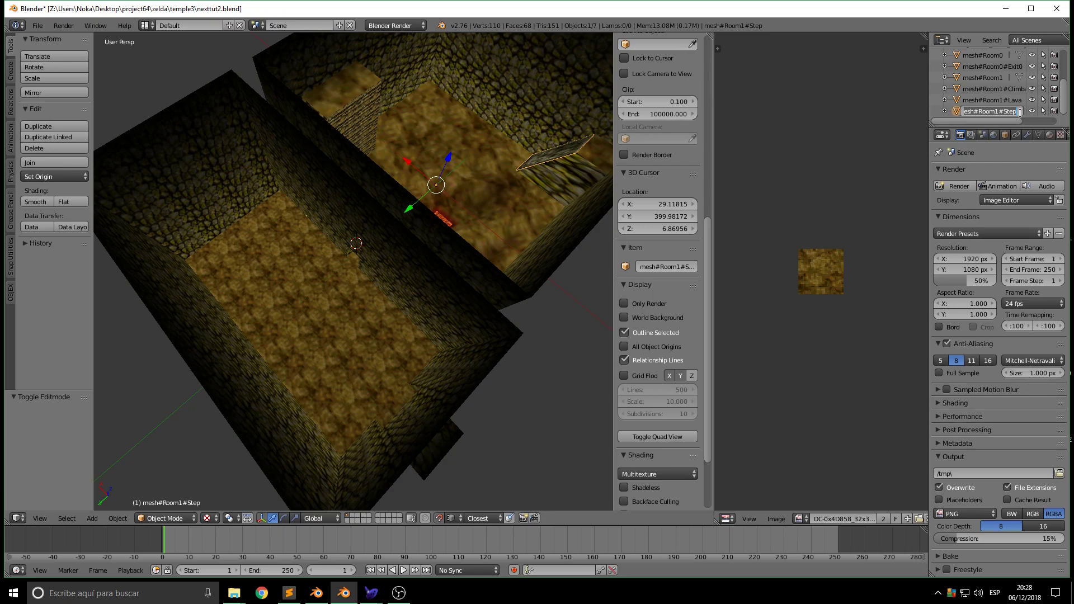
type("#Stone")
key("Return")
Rename mesh#Room0 as mesh#Room0#Dirt
scroll(975, 86, "up", 2)
left_click(999, 76)
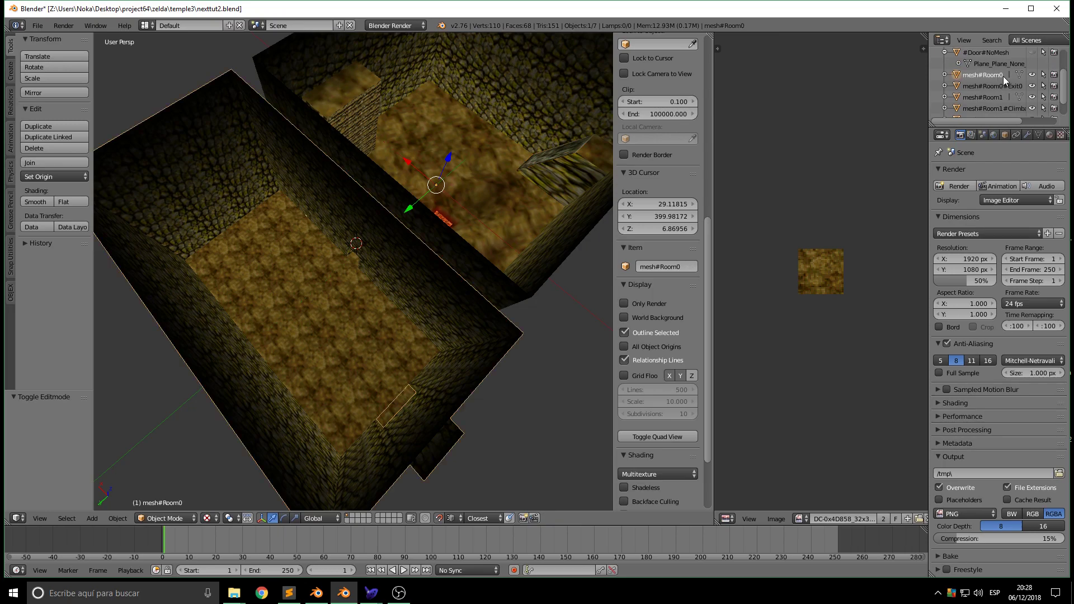
double_click(1002, 77)
key("Return")
Rename mesh#Room1 as mesh#Room1#Dirt
left_click(1006, 99)
double_click(1007, 98)
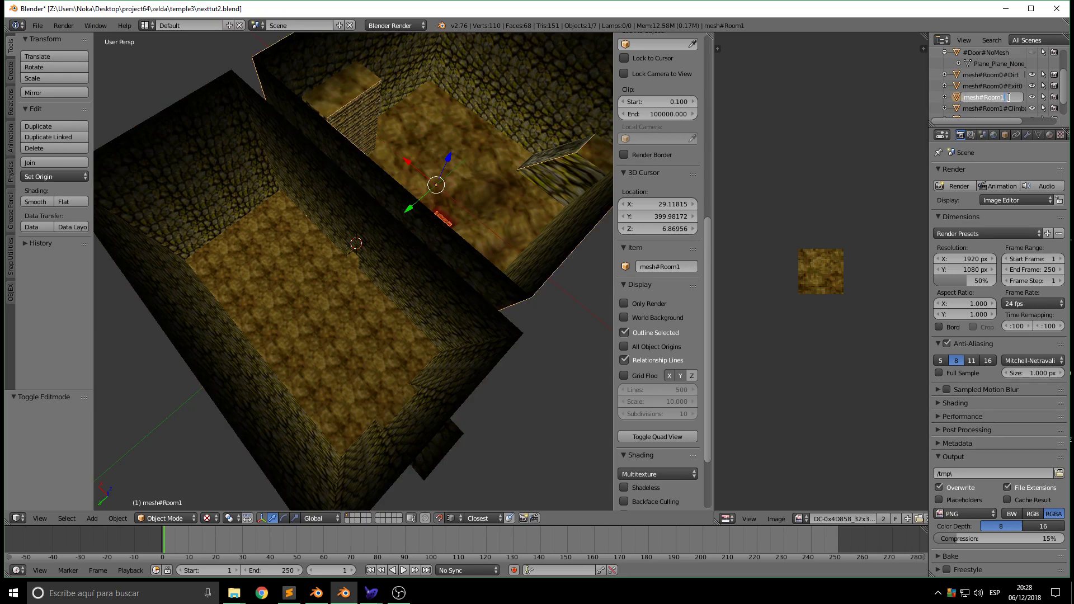
type("#Dirt")
key("Return")
scroll(937, 97, "down", 2)
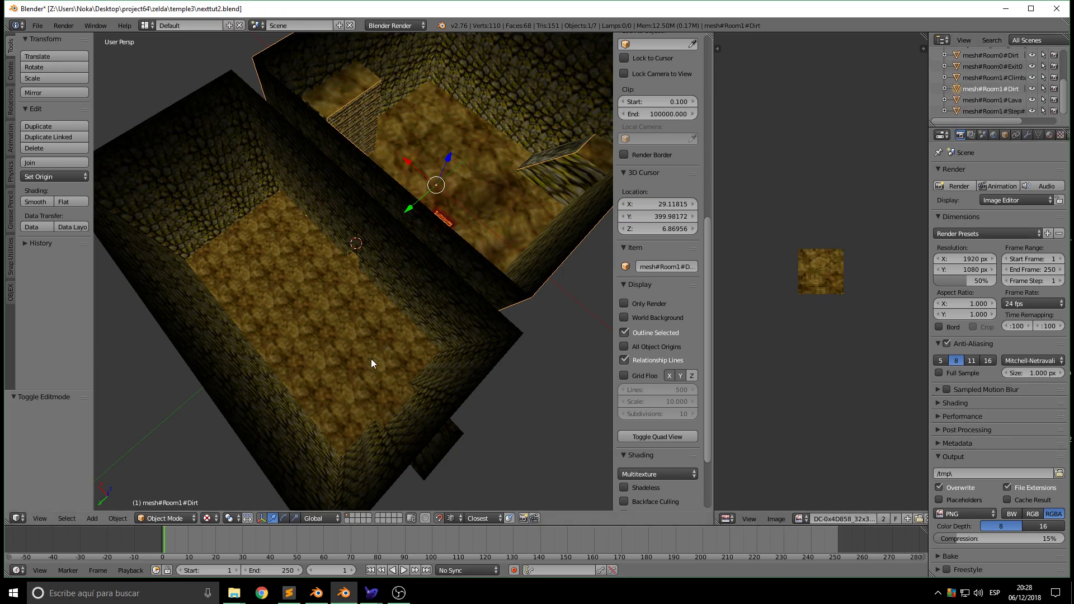
Try moving the mesh#Room0#Dirt room away from Room1, undo it, and cancel a move of the Room1 mesh
middle_click_drag(377, 257, 296, 330)
scroll(336, 325, "down", 6)
right_click(427, 218)
middle_click_drag(427, 221, 390, 283)
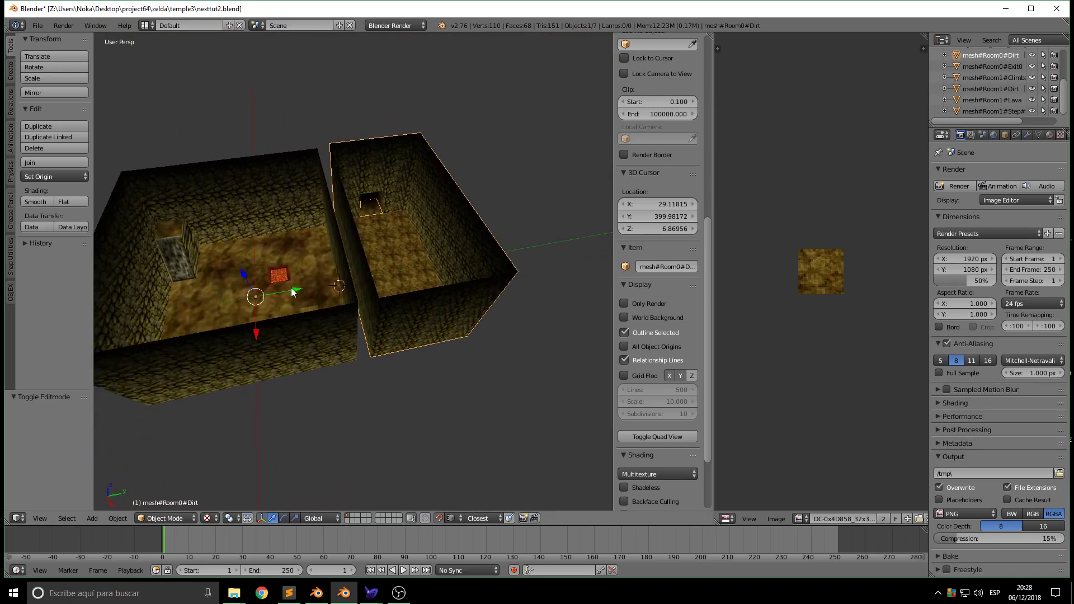
key("g")
left_click_drag(327, 283, 408, 274)
key("ctrl+z")
right_click(204, 309)
key("g")
key("Escape")
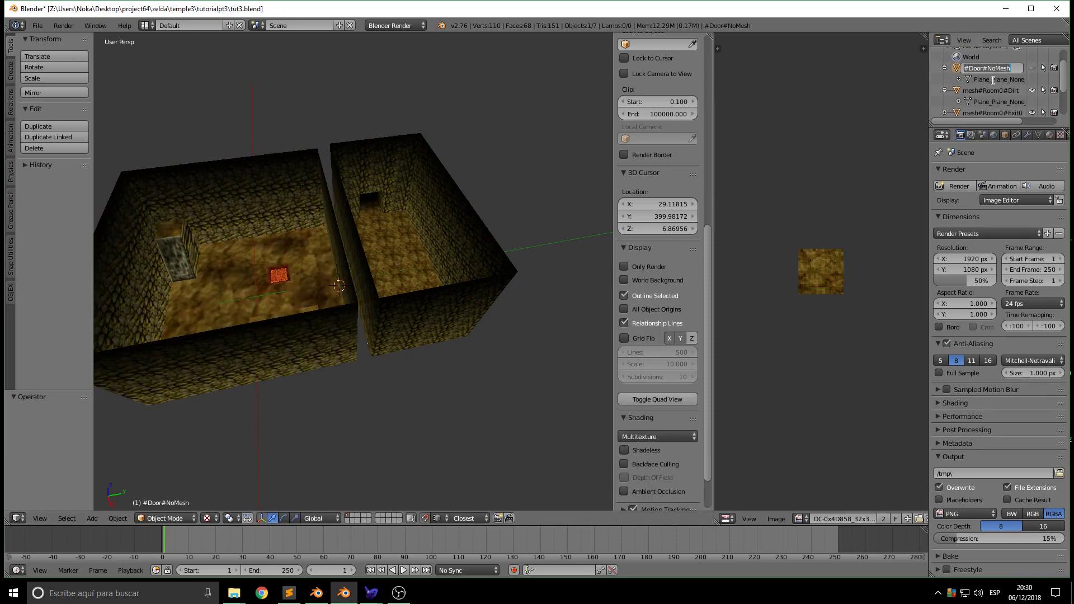
Rename the mesh data of #Door#NoMesh and mesh#Room0#Dirt to match their object names
key("ctrl+c")
double_click(993, 80)
key("ctrl+v")
double_click(998, 89)
key("ctrl+v")
key("Return")
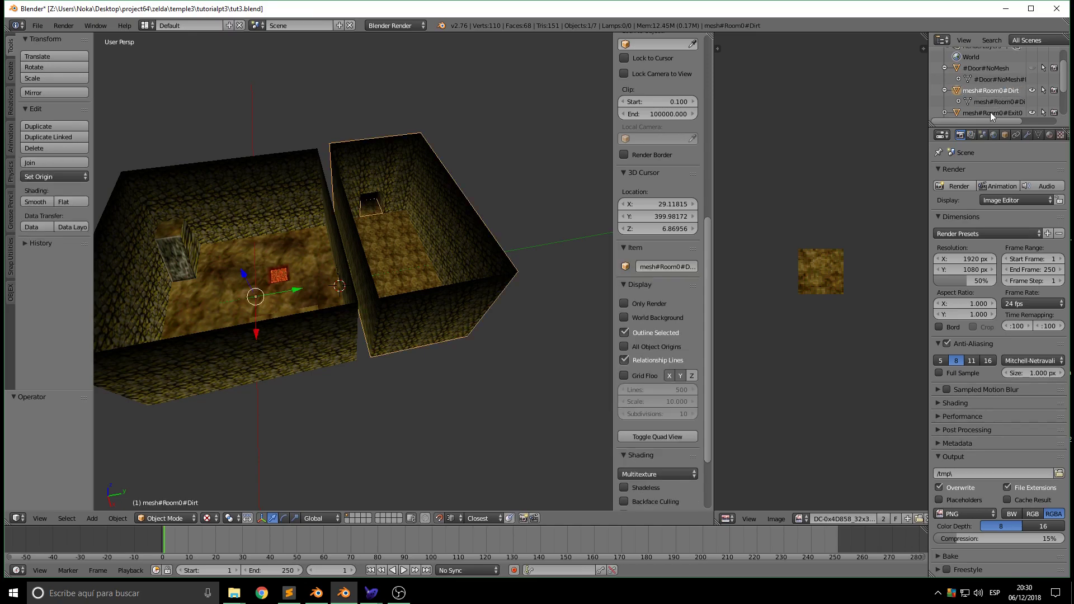
Rename the mesh data under mesh#Room0#Exit0 to match its object name
scroll(984, 105, "down", 2)
double_click(988, 93)
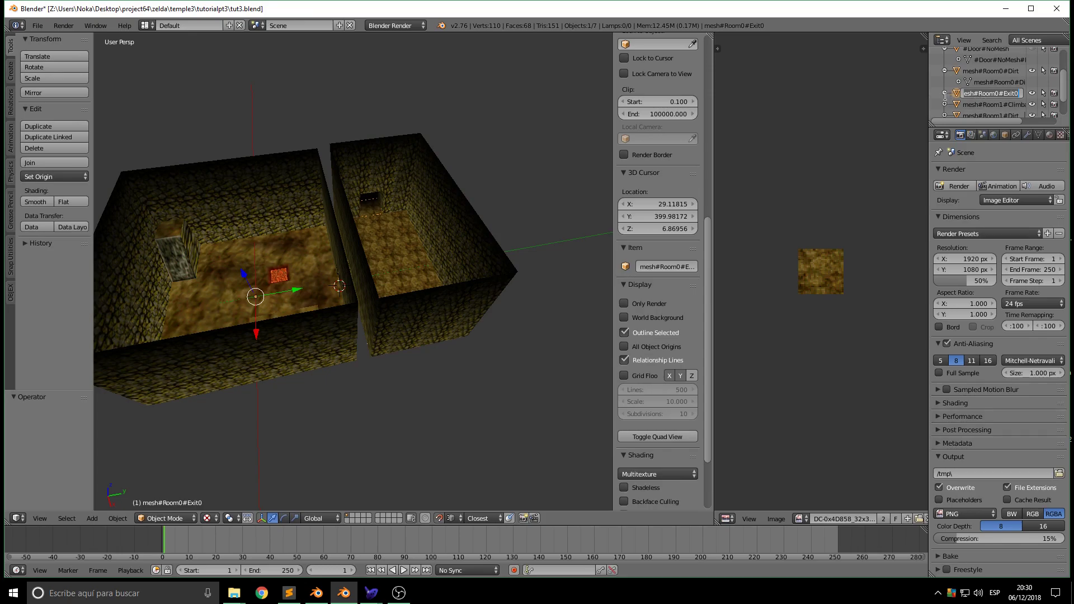
left_click(945, 95)
left_click(945, 93)
double_click(984, 106)
key("ctrl+v")
key("Return")
Rename the mesh data under mesh#Room1#Climbable to match its object name
scroll(972, 106, "down", 2)
left_click(945, 96)
left_click(987, 95)
double_click(987, 107)
key("ctrl+v")
key("Return")
Rename the mesh data under mesh#Room1#Dirt to match its object name
scroll(940, 118, "down", 2)
left_click(945, 99)
left_click(987, 99)
double_click(982, 111)
key("ctrl+v")
key("Return")
Rename the mesh data of mesh#Room1#Lava and mesh#Room1#Step#Stone to match their object names
scroll(951, 103, "down", 2)
left_click(986, 100)
double_click(981, 109)
key("ctrl+v")
key("Return")
scroll(978, 108, "down", 1)
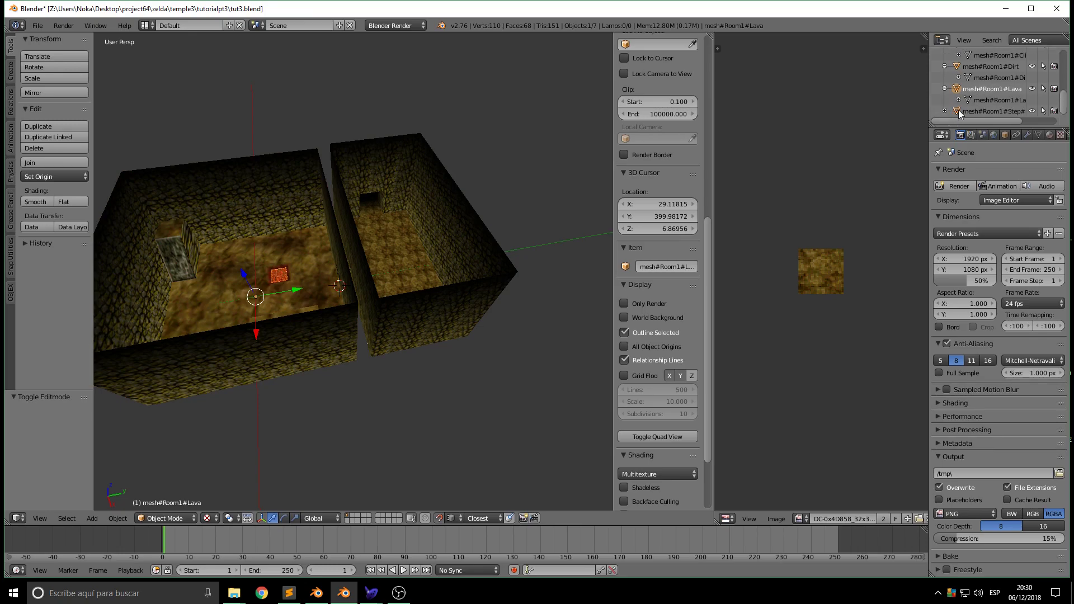
left_click(983, 100)
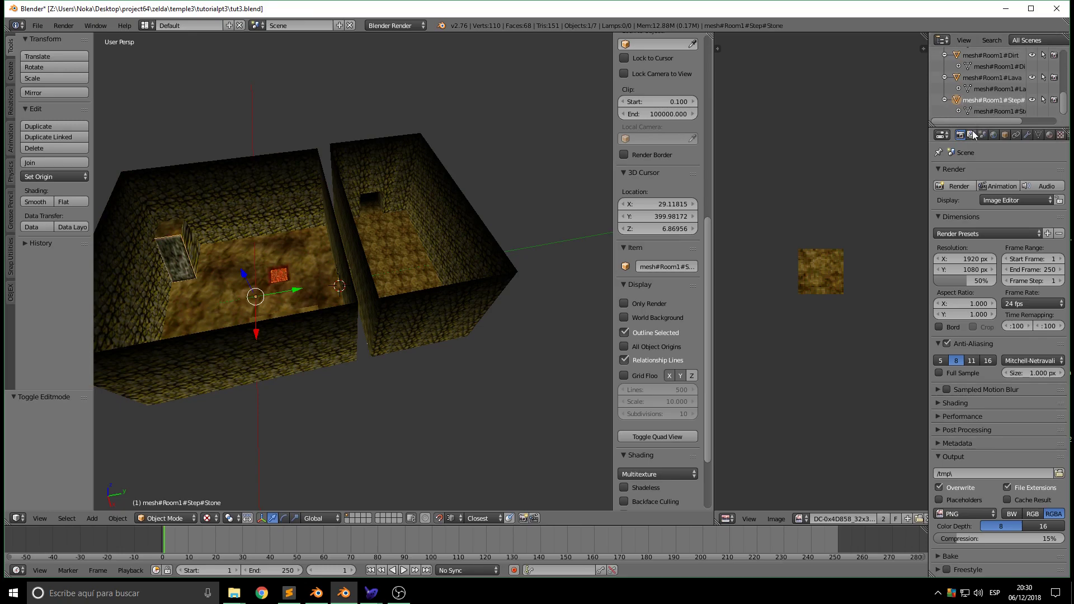
Export the map in Wavefront SharpOcarina format as tut3.obj in the tutorialpt3 folder
left_click(38, 26)
mouse_move(105, 234)
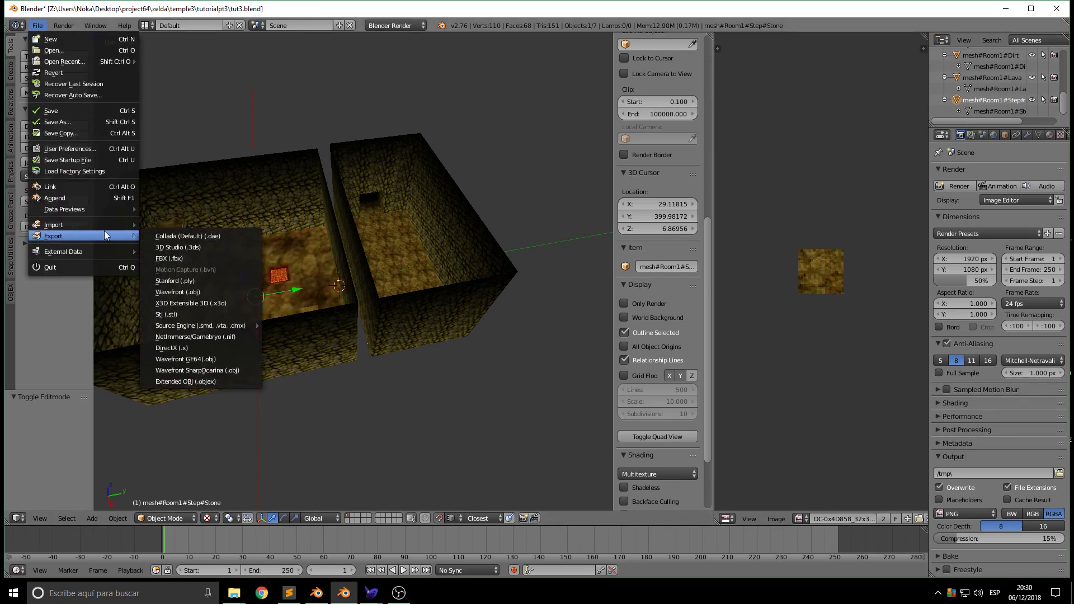
left_click(210, 370)
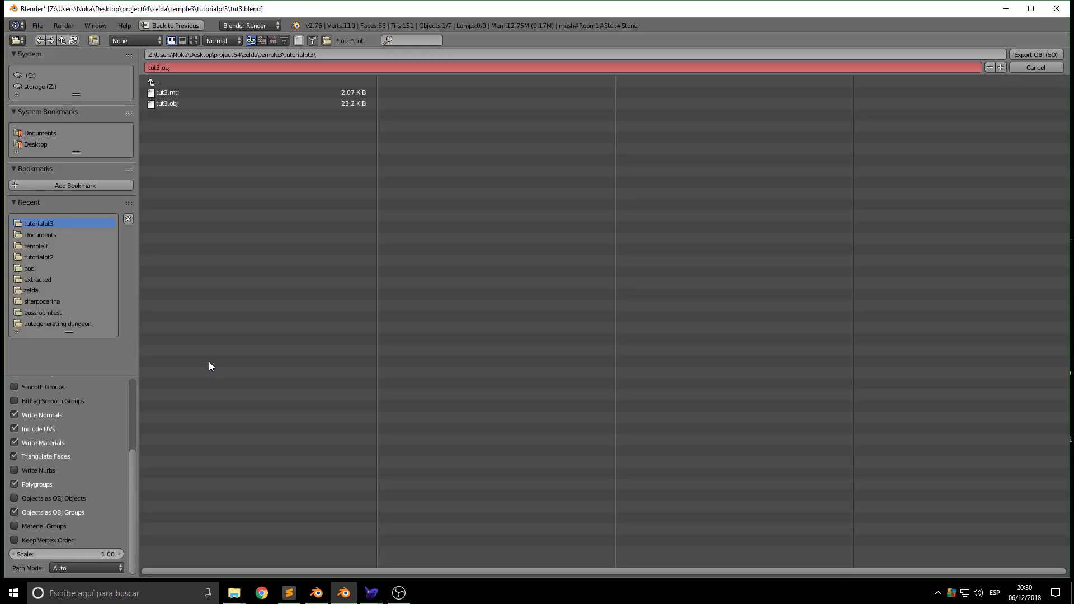
left_click(1022, 55)
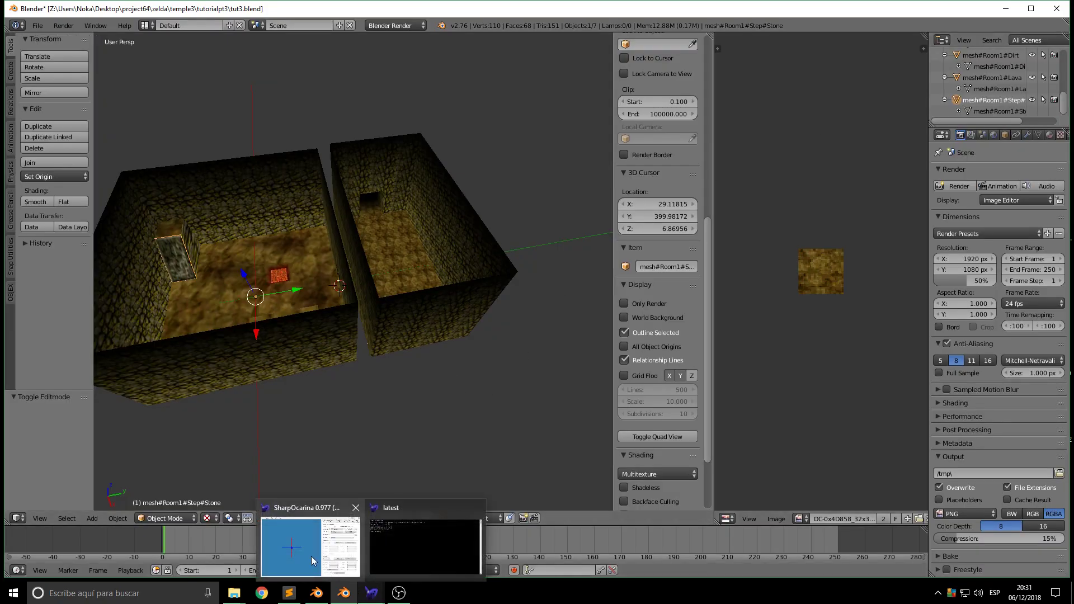
Switch to SharpOcarina and load tut3.obj as the scene's collision model
left_click(314, 559)
left_click(816, 221)
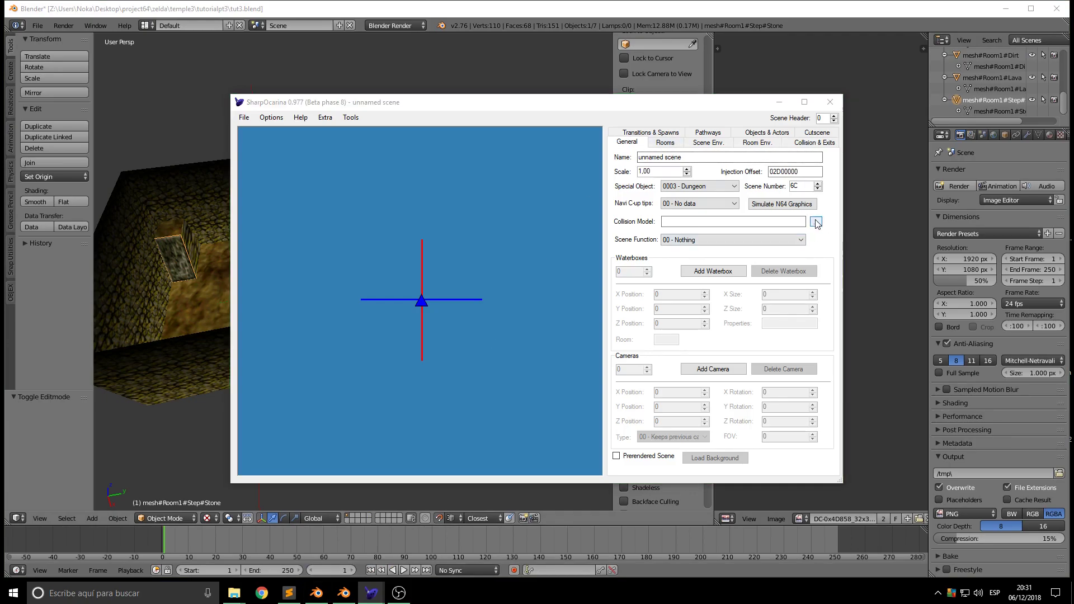
double_click(380, 189)
Add multiple rooms to the scene from tut3.obj and inspect both rooms in the 3D view
left_click(665, 142)
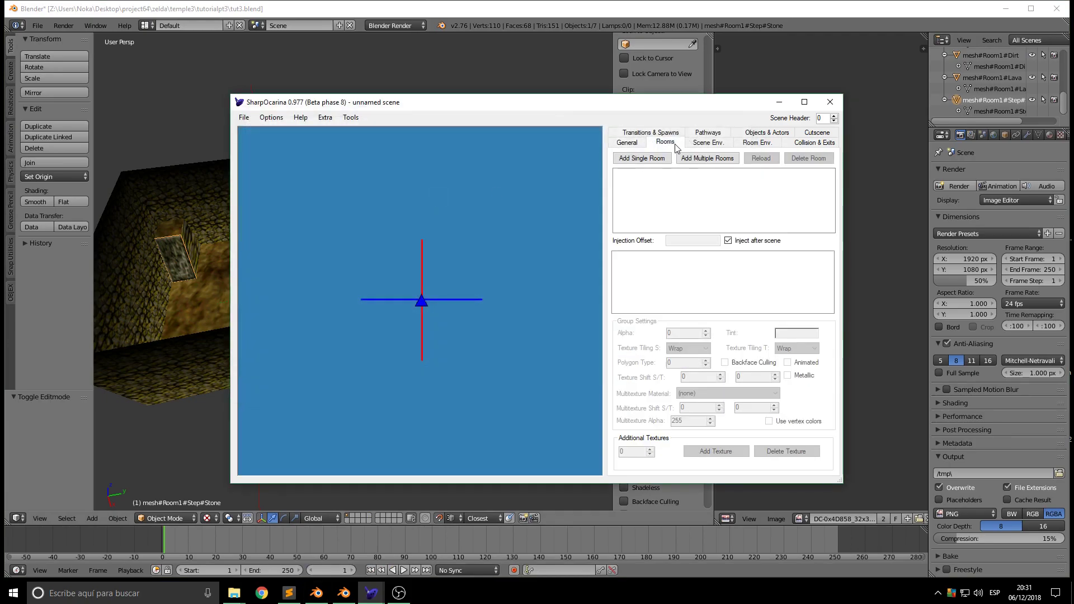
left_click(707, 158)
double_click(387, 187)
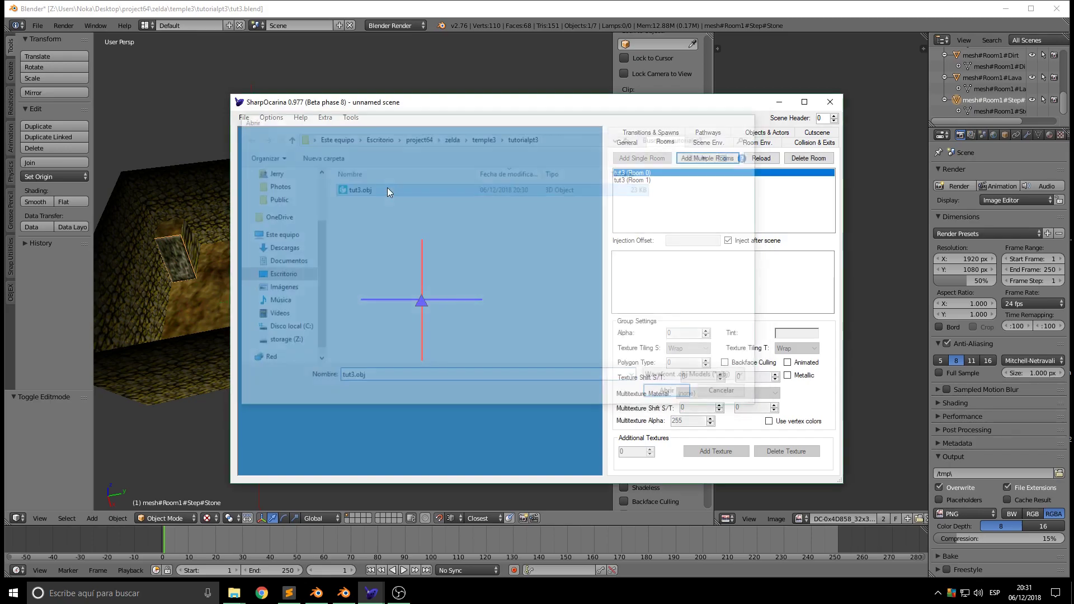
left_click(667, 180)
left_click(663, 172)
left_click_drag(525, 304, 669, 387)
key("w")
key("s")
key("a")
key("s")
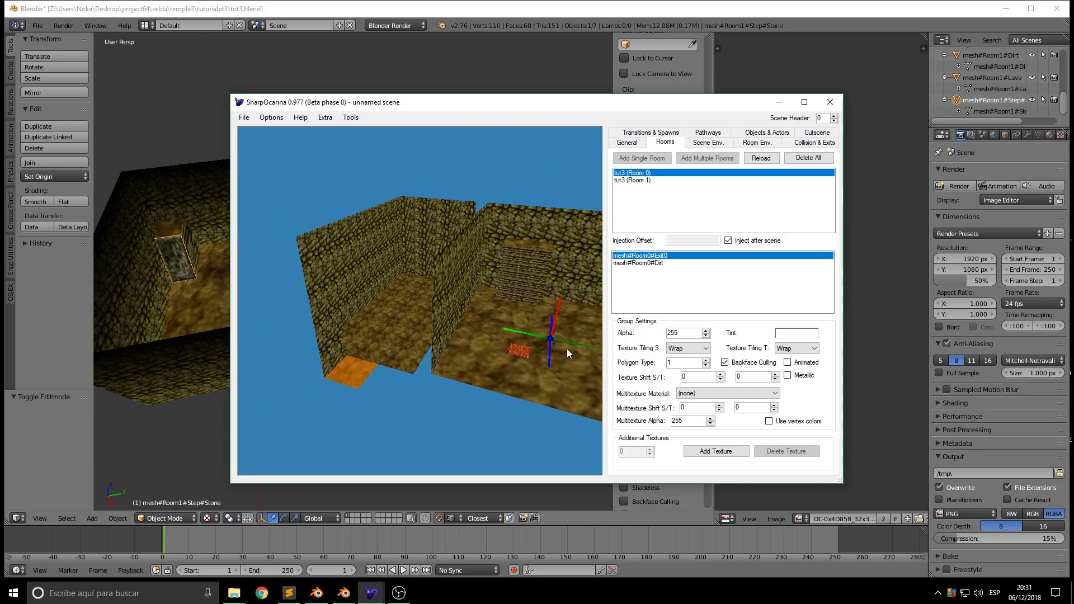
Disable Use lights B-E (overworld light) in the scene's environment settings
left_click(702, 143)
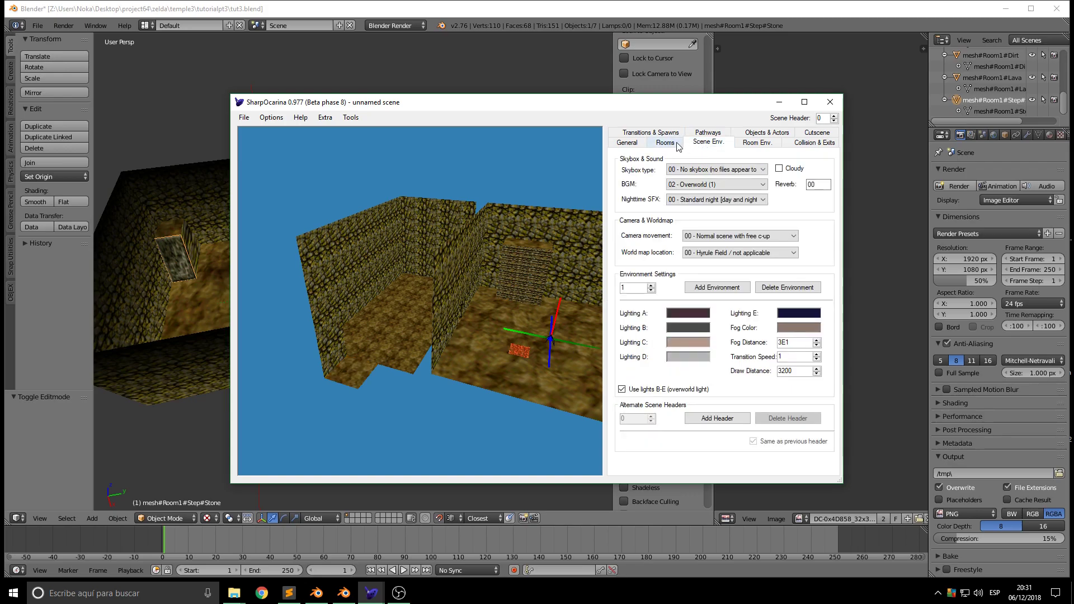
left_click(687, 145)
left_click(709, 144)
left_click(671, 392)
Set the scene function to 1D - Lineal movement X+ axis, with the first texture moving if multitexture
left_click(624, 142)
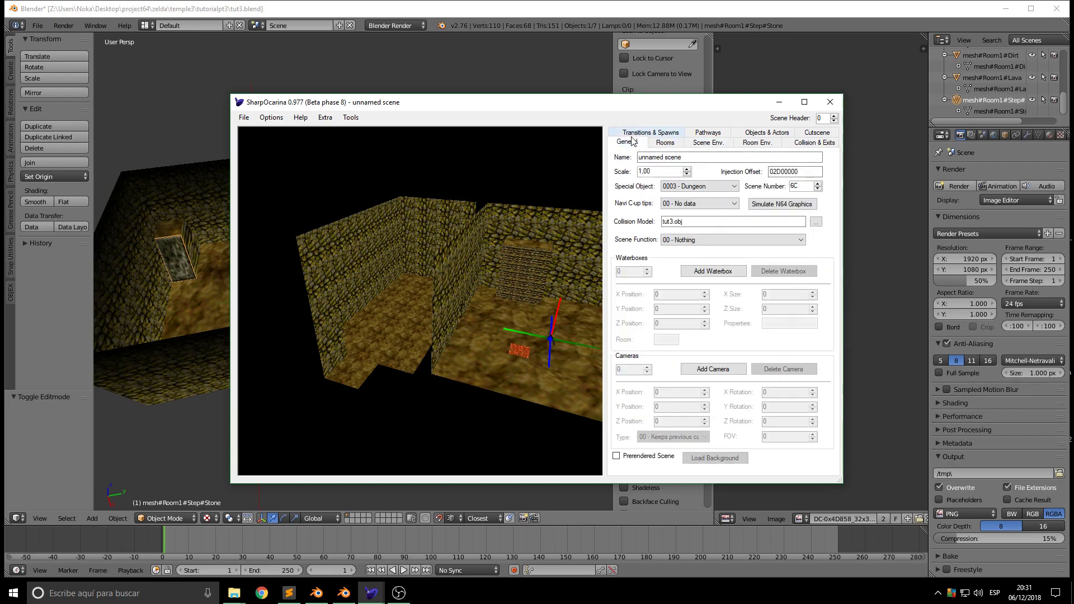
left_click(702, 240)
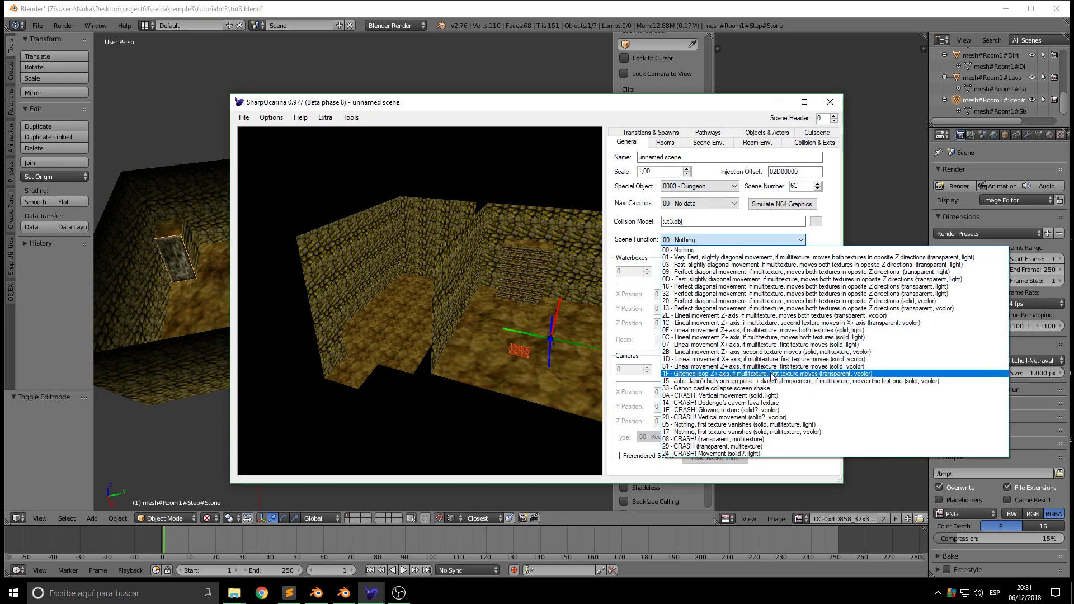
left_click(771, 360)
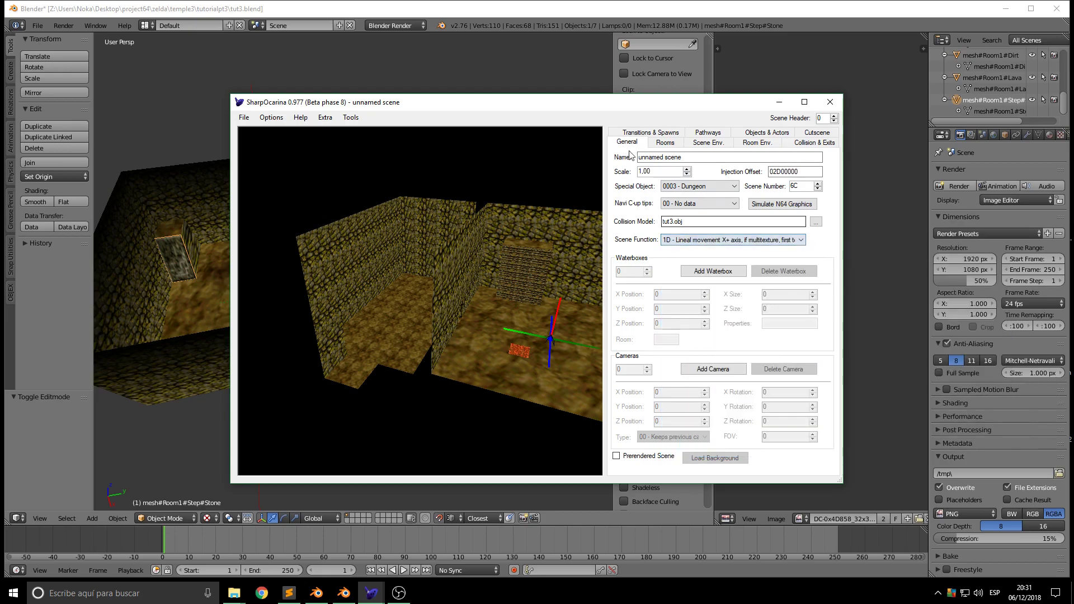
Set the scene's BGM to 00 - Nothing (1)
left_click(665, 144)
left_click(699, 145)
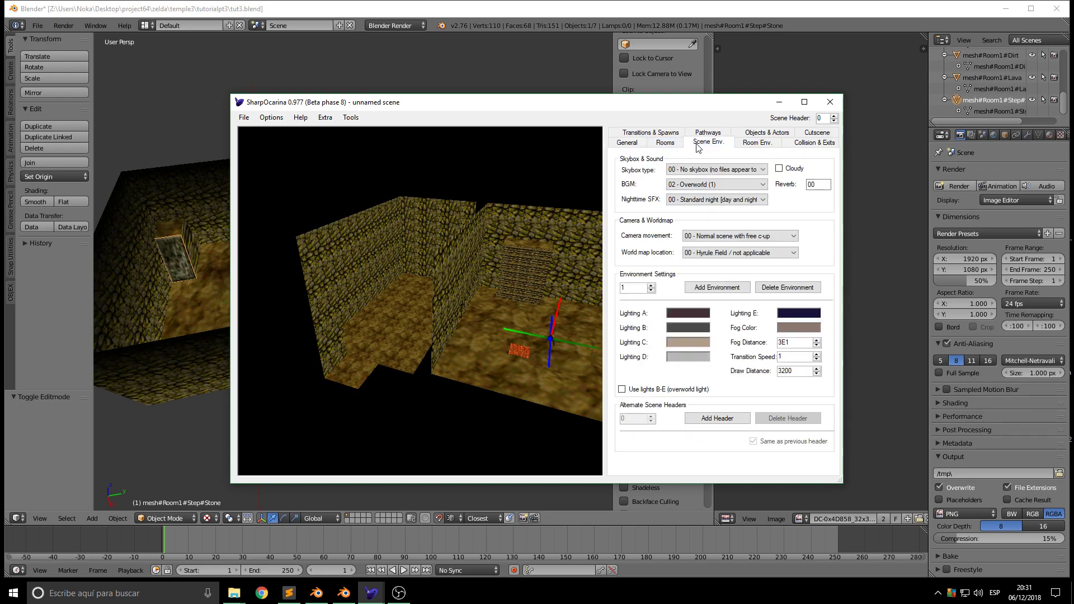
left_click(699, 185)
scroll(696, 223, "up", 1)
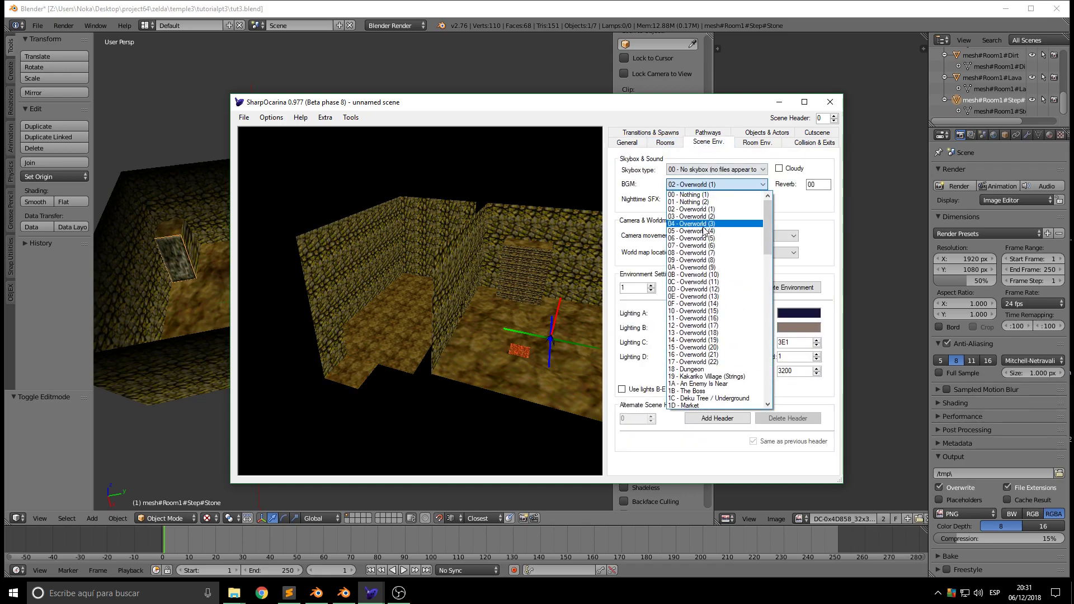
left_click(692, 195)
Mark the mesh#Room1#Lava group in Room 1 as Animated, then reselect Room 0
left_click(669, 143)
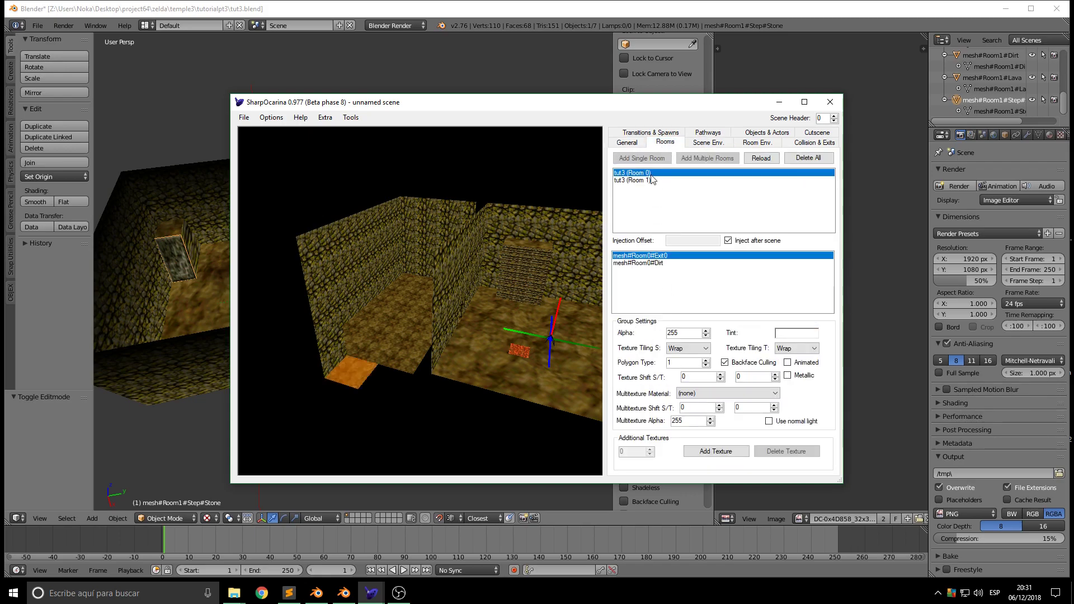
left_click(652, 180)
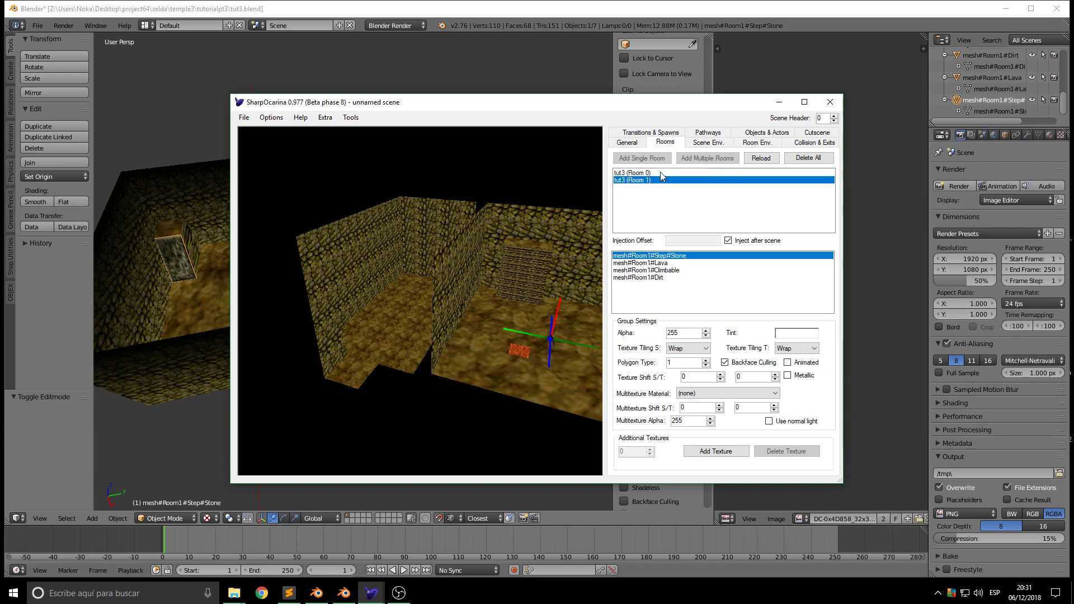
left_click(666, 264)
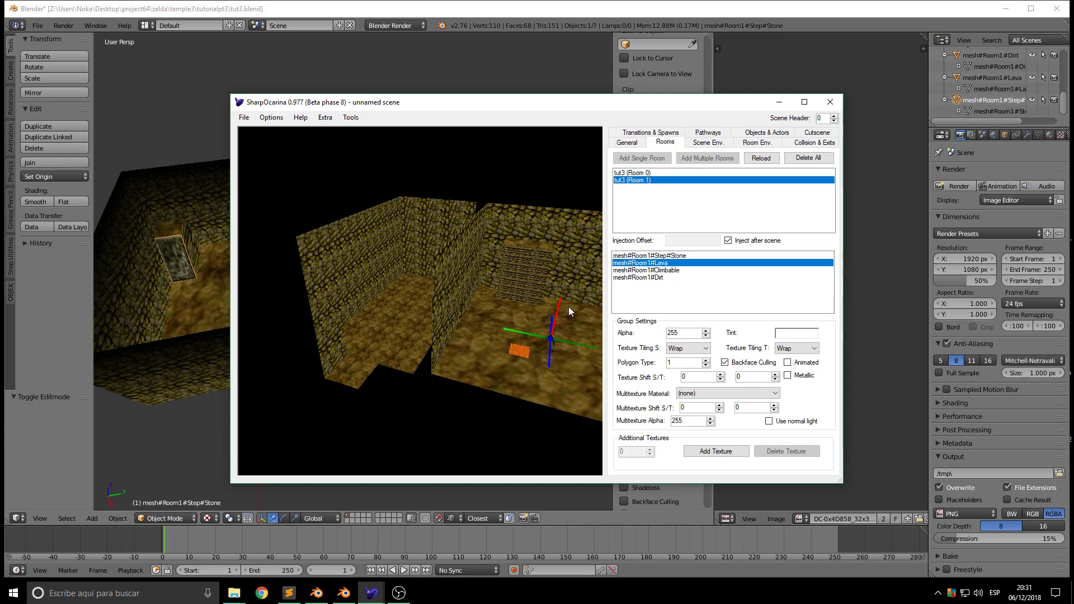
left_click(787, 362)
left_click(643, 173)
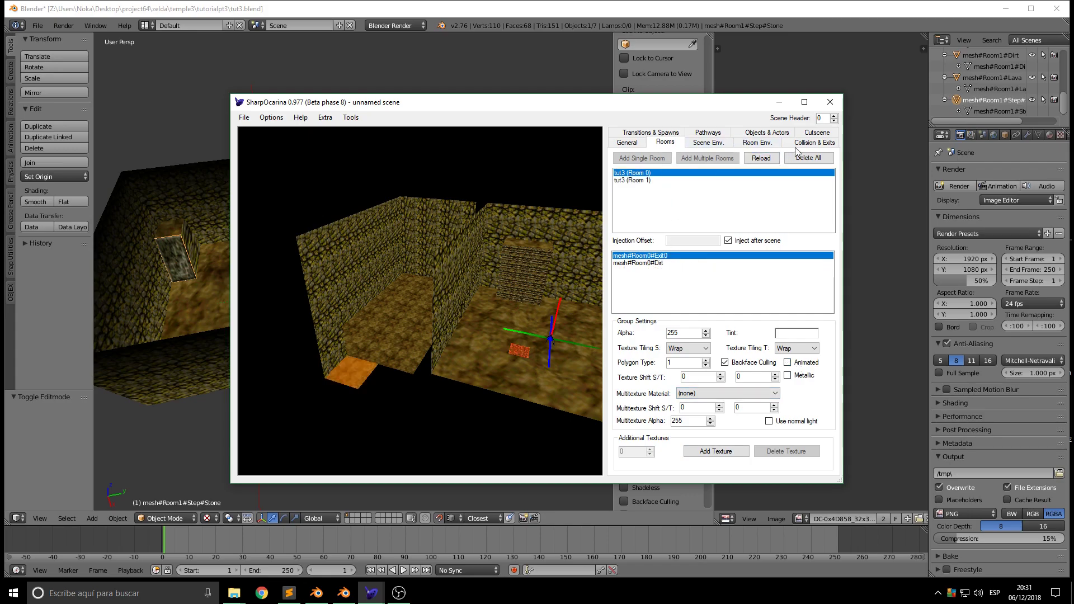
Enable the Simulate N64 Graphics preview and look inside the room
left_click(626, 143)
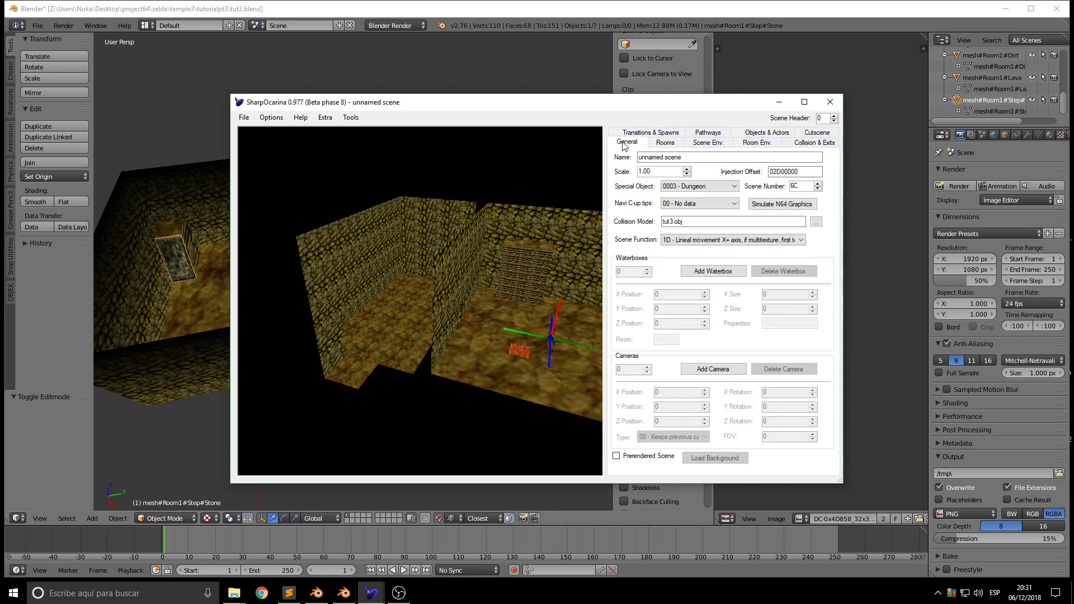
left_click(782, 204)
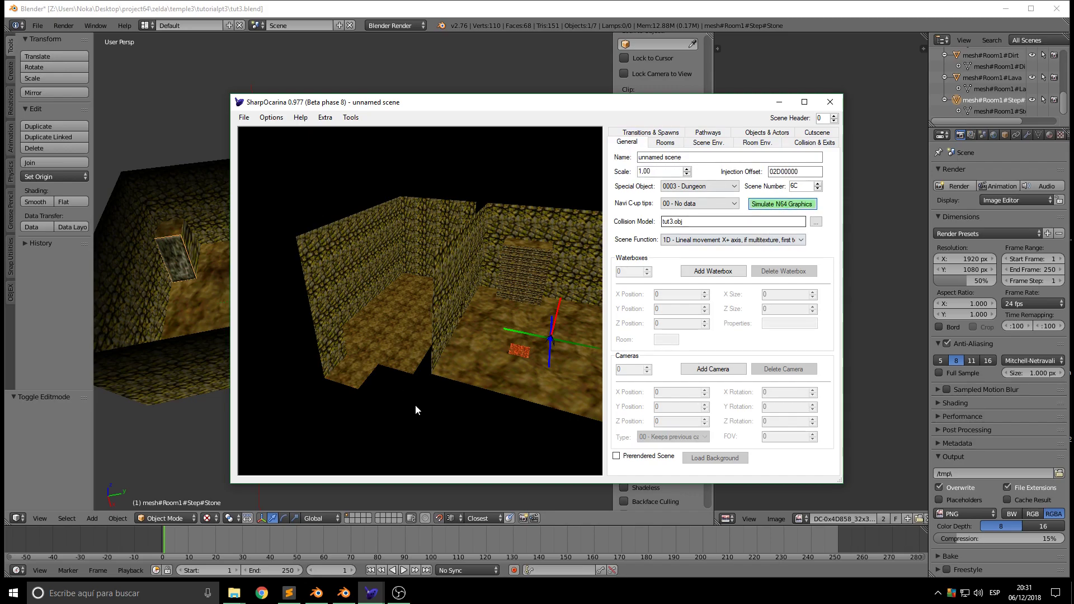
left_click_drag(425, 398, 595, 415)
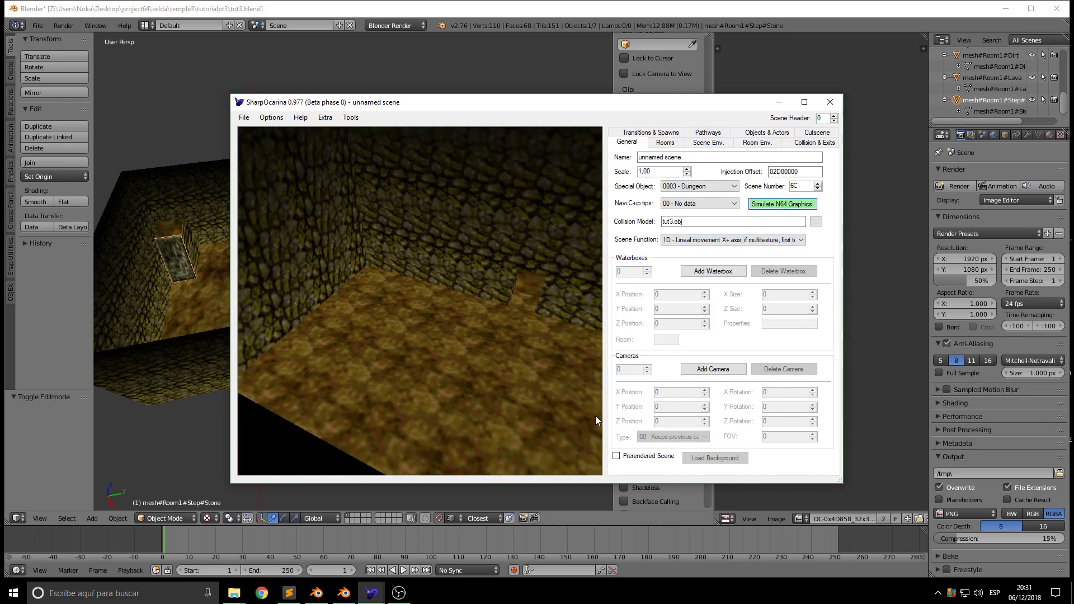
Auto-place the transition actors and inspect the door between the two rooms
left_click(326, 118)
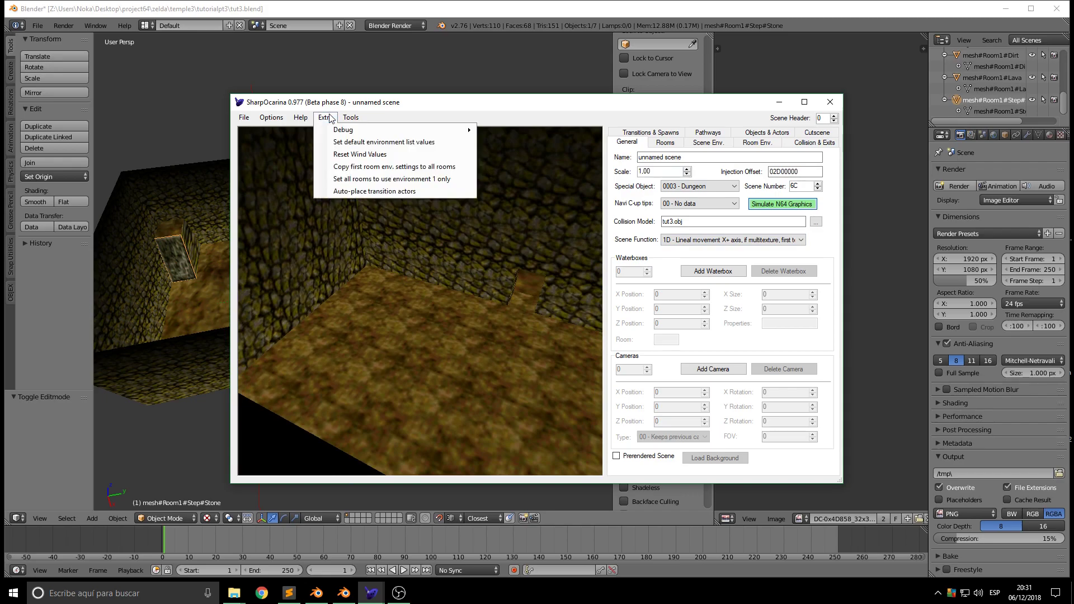
left_click(358, 193)
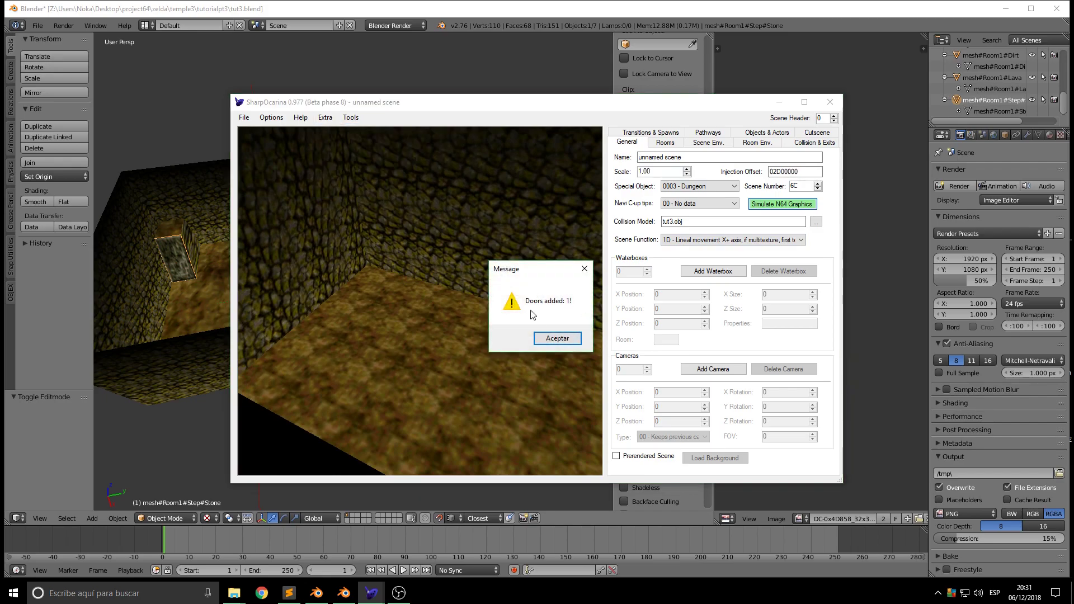
left_click(543, 339)
mouse_move(508, 369)
left_mouse_down()
mouse_move(522, 396)
mouse_move(331, 391)
left_mouse_up()
key("d")
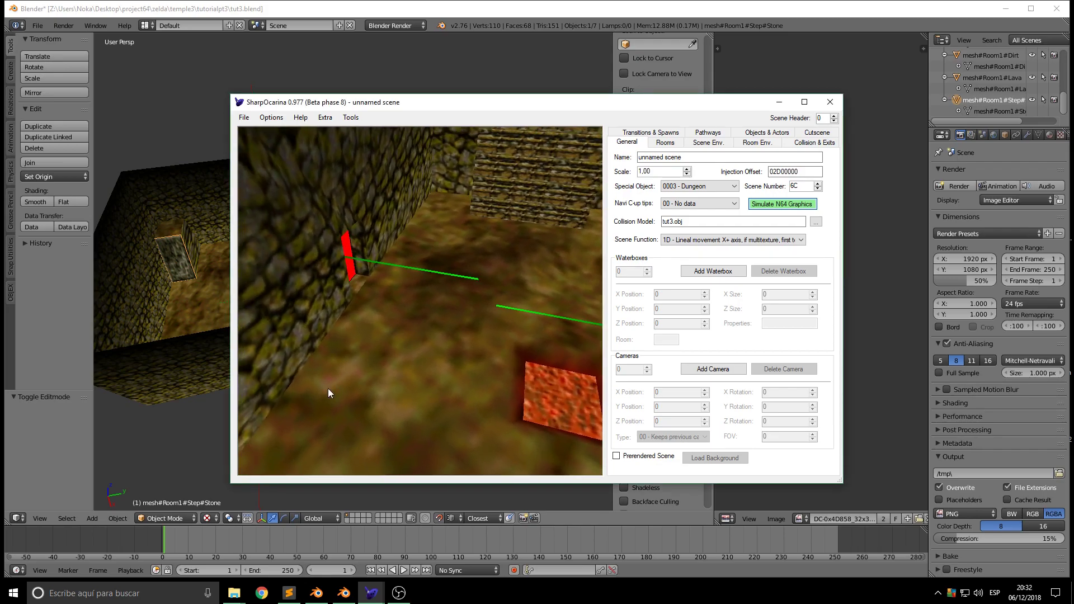
mouse_move(486, 384)
left_mouse_down()
mouse_move(381, 364)
mouse_move(568, 367)
mouse_move(492, 374)
mouse_move(472, 396)
mouse_move(445, 353)
mouse_move(513, 393)
mouse_move(521, 183)
left_mouse_up()
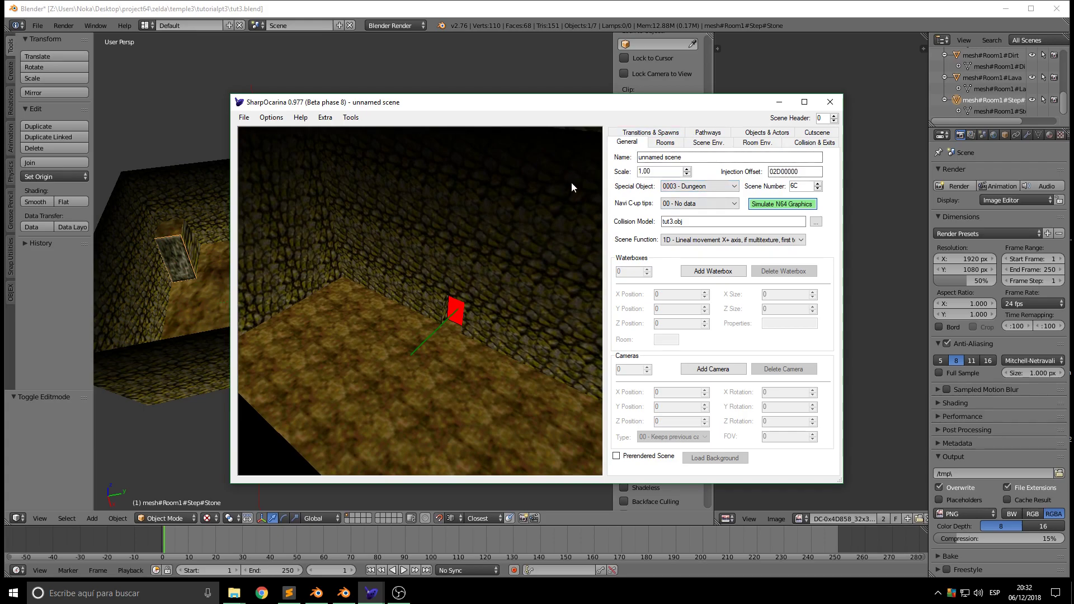
Add a new actor above the floor of Room 0
left_click(667, 142)
left_click(770, 134)
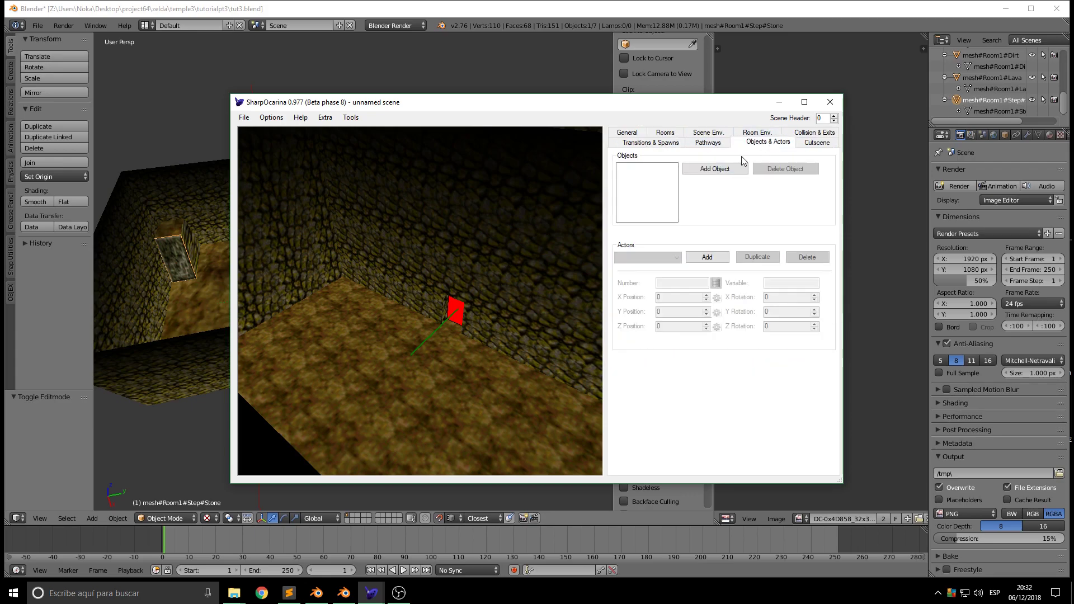
left_click_drag(464, 345, 394, 323)
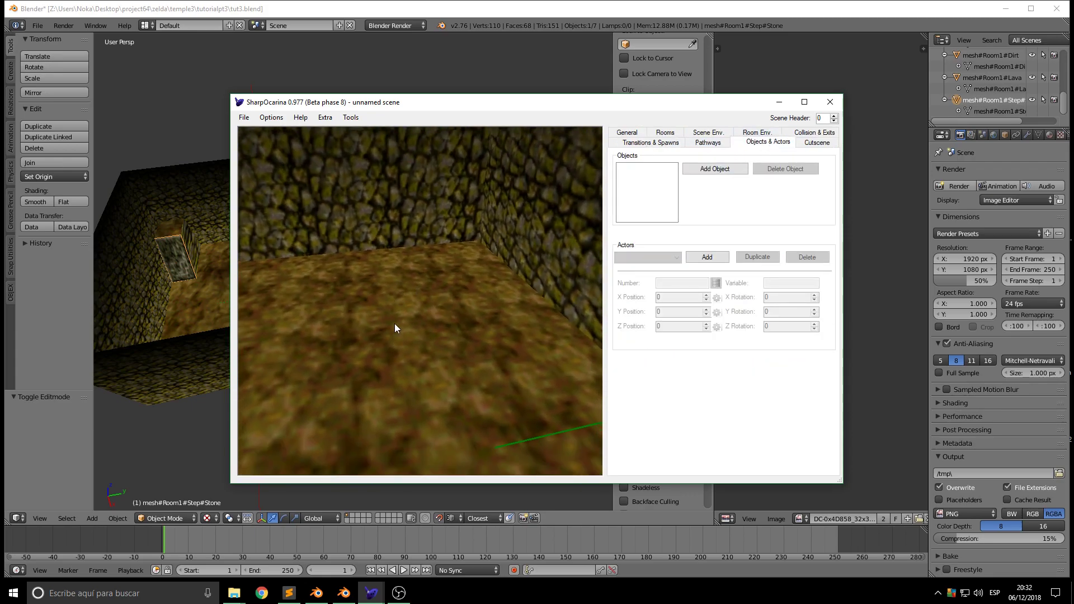
left_click(697, 262)
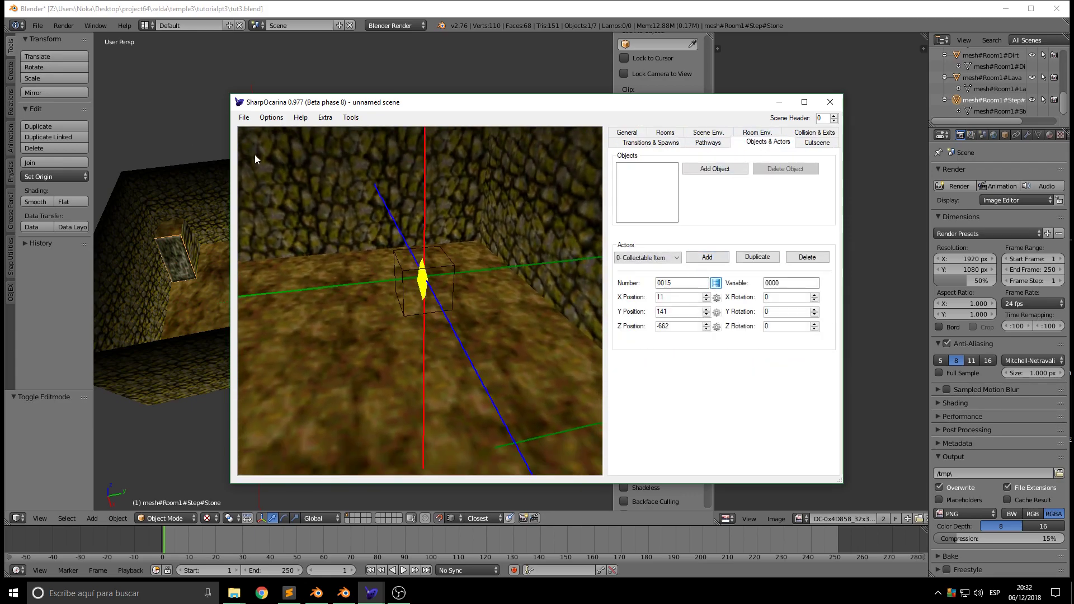
Filter the actor database for dinolfos and set the new actor to 00FE - Dinolfos, no mini-boss music
left_click(120, 44)
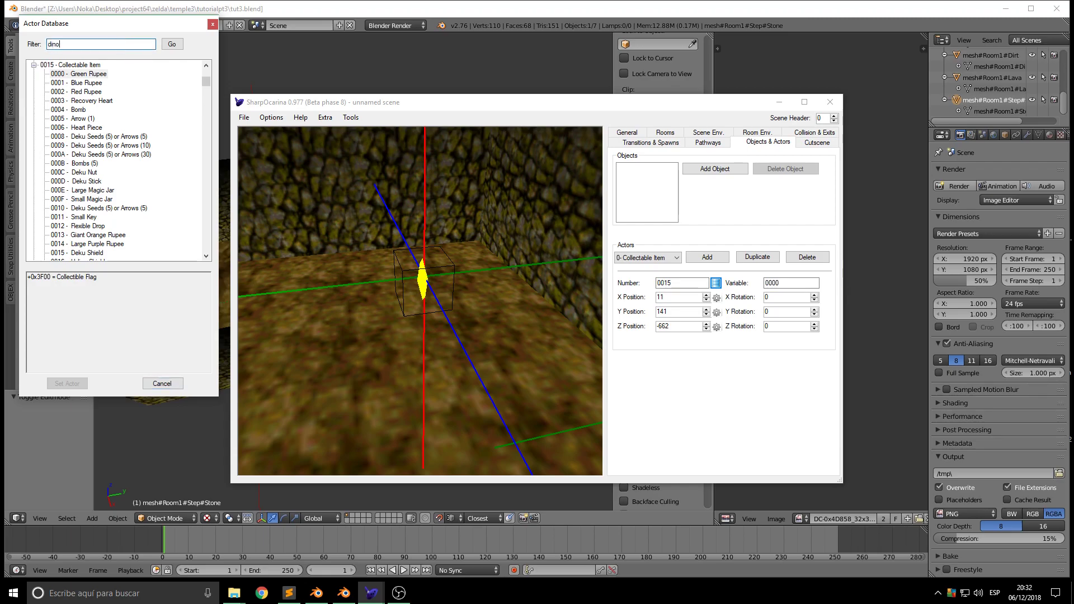
key("Return")
left_click(34, 65)
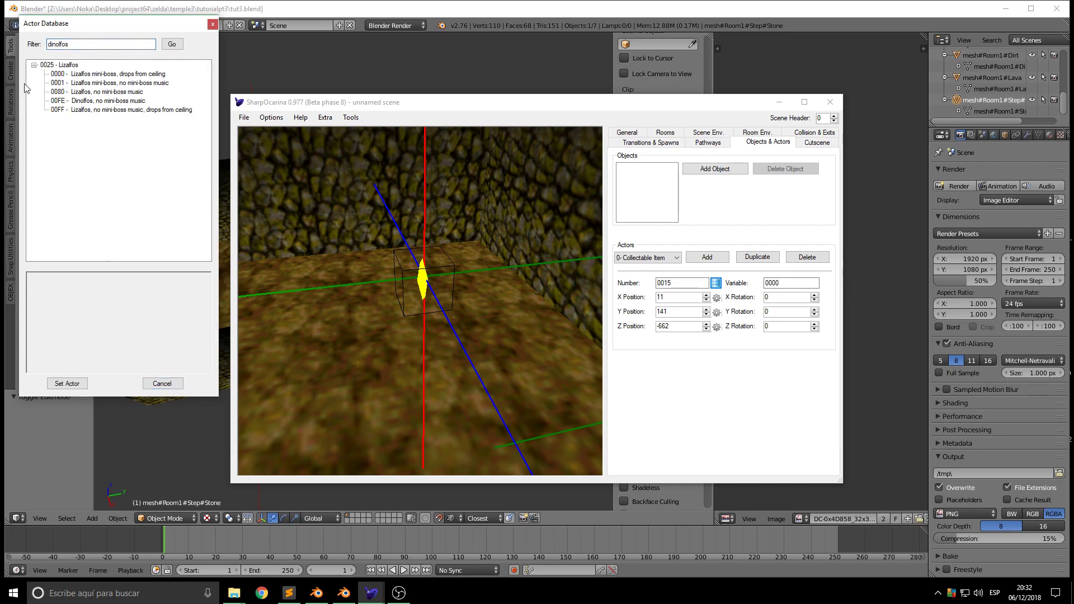
left_click(98, 101)
left_click(67, 383)
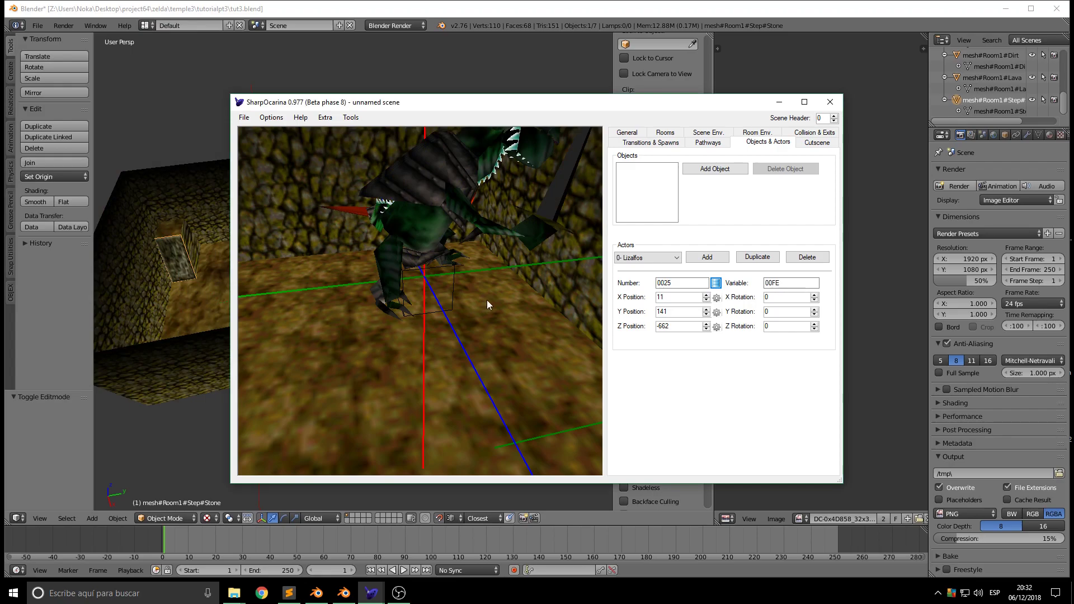
Place the Dinolfos on the Room 0 floor at X 118, Y 0, Z -562 with Y rotation -17280
mouse_move(441, 289)
left_mouse_down()
mouse_move(435, 280)
mouse_move(442, 353)
mouse_move(439, 257)
mouse_move(468, 288)
mouse_move(448, 293)
left_mouse_up()
scroll(439, 256, "down", 12)
key("w")
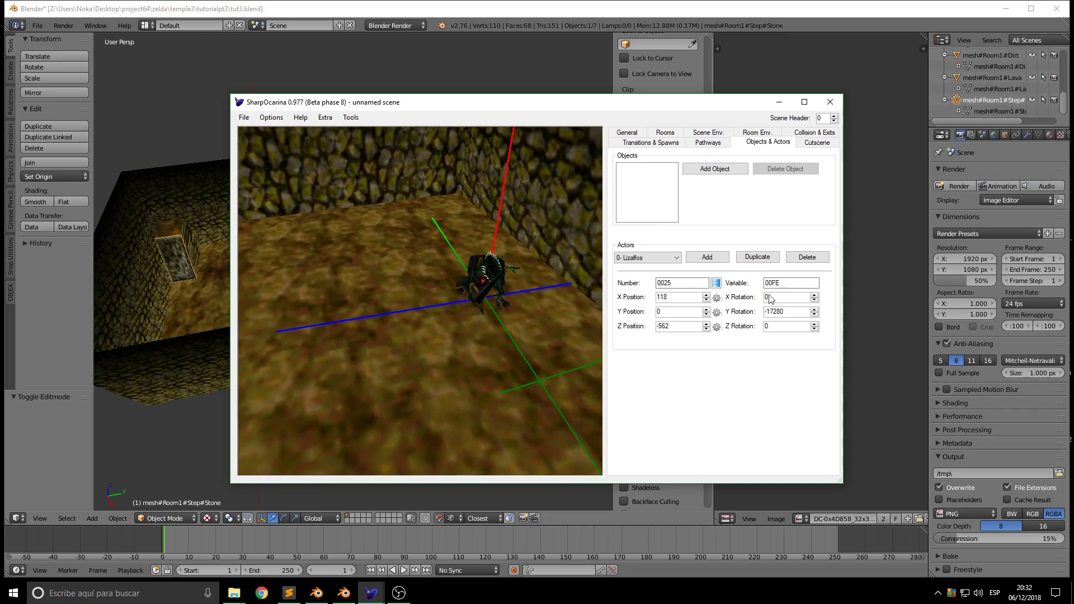
Duplicate the Dinolfos actor and change the copy to Dodongo, number 0012 with variable FFFF
left_click(757, 257)
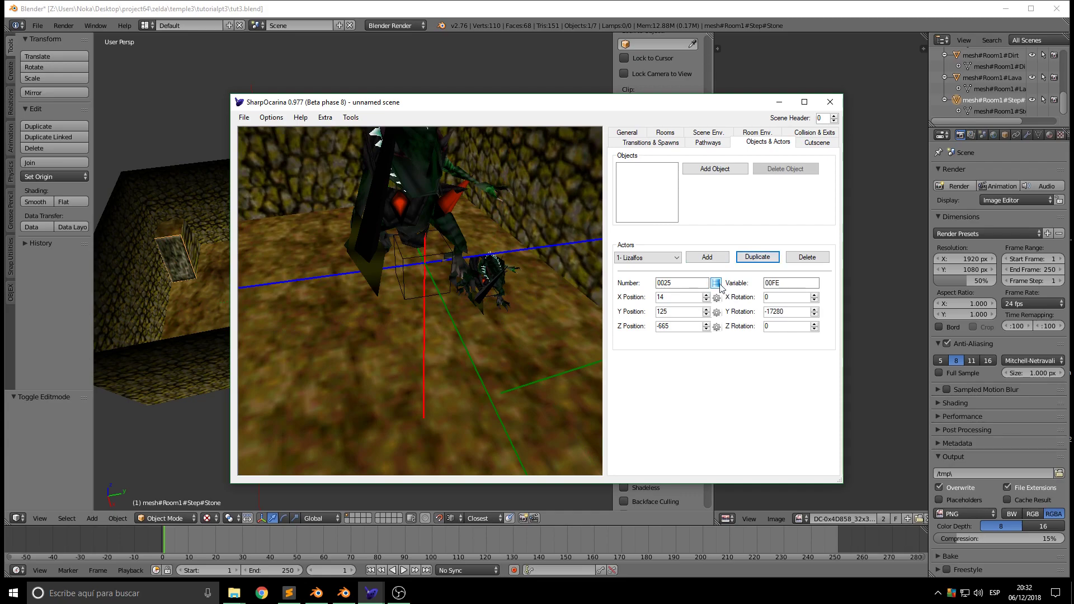
left_click(110, 59)
type("d")
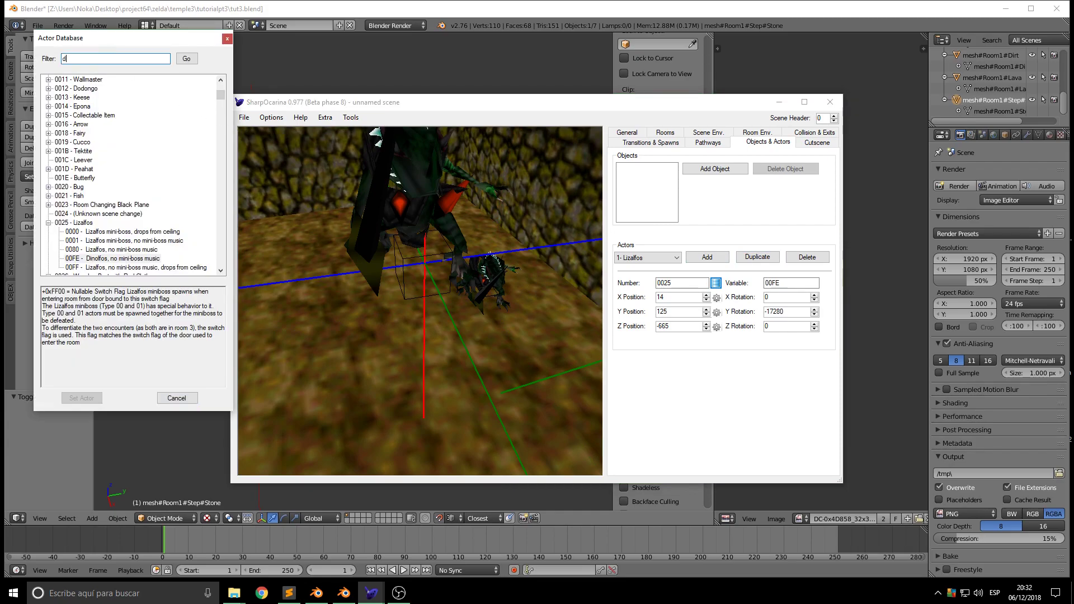
type("odongo")
key("Return")
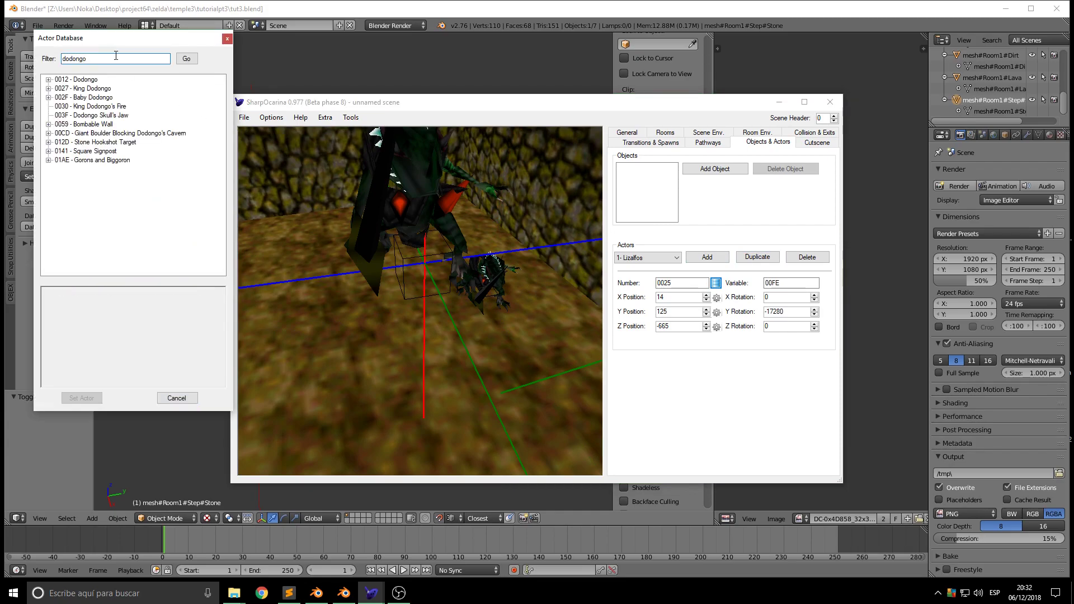
double_click(71, 80)
left_click(79, 89)
left_click(90, 398)
Place the Dodongo on the floor near the Dinolfos at X 99, Y 0, Z -660
left_click_drag(420, 230, 406, 270)
right_click_drag(406, 269, 403, 267)
left_click_drag(403, 267, 509, 270)
key("s")
key("w")
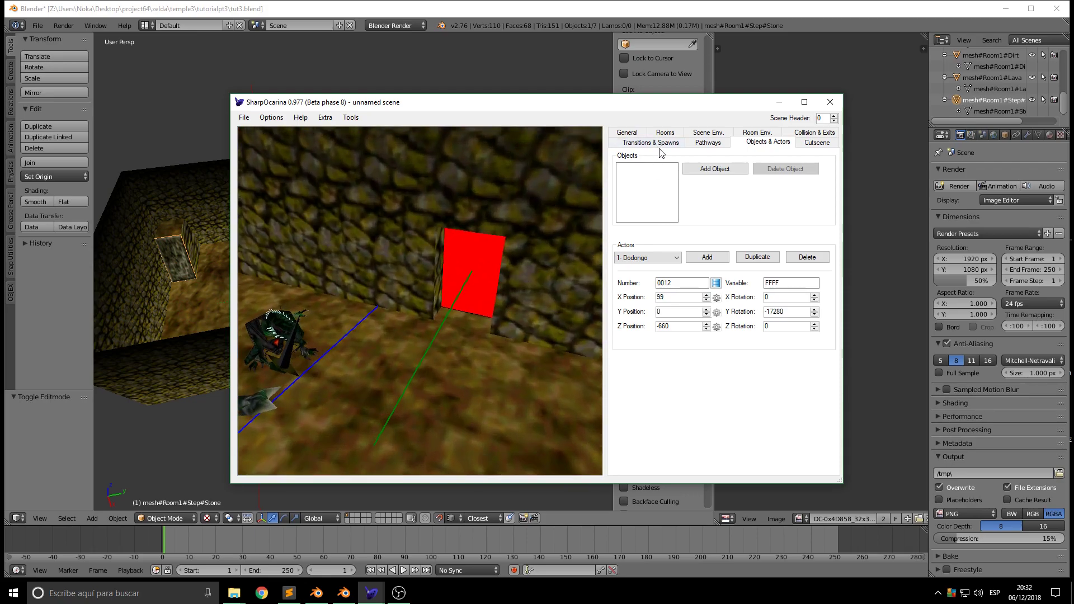
Set the lifting wooden door transition between the rooms to 0040 - Front side attached to Room Clear
left_click(660, 145)
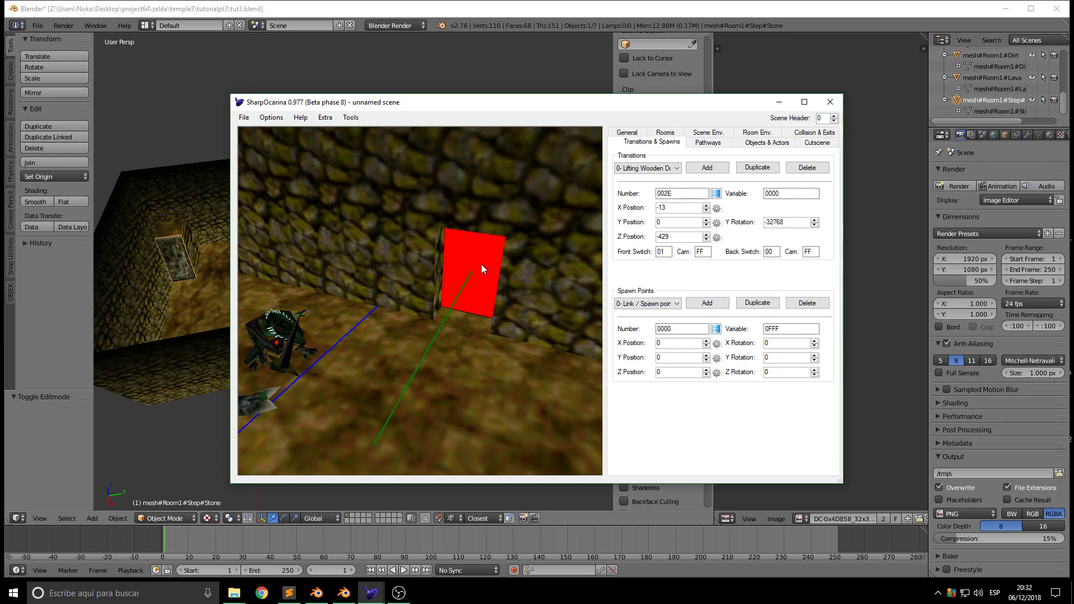
key("s")
mouse_move(502, 374)
left_mouse_down()
mouse_move(476, 374)
mouse_move(494, 378)
left_mouse_up()
key("w")
key("s")
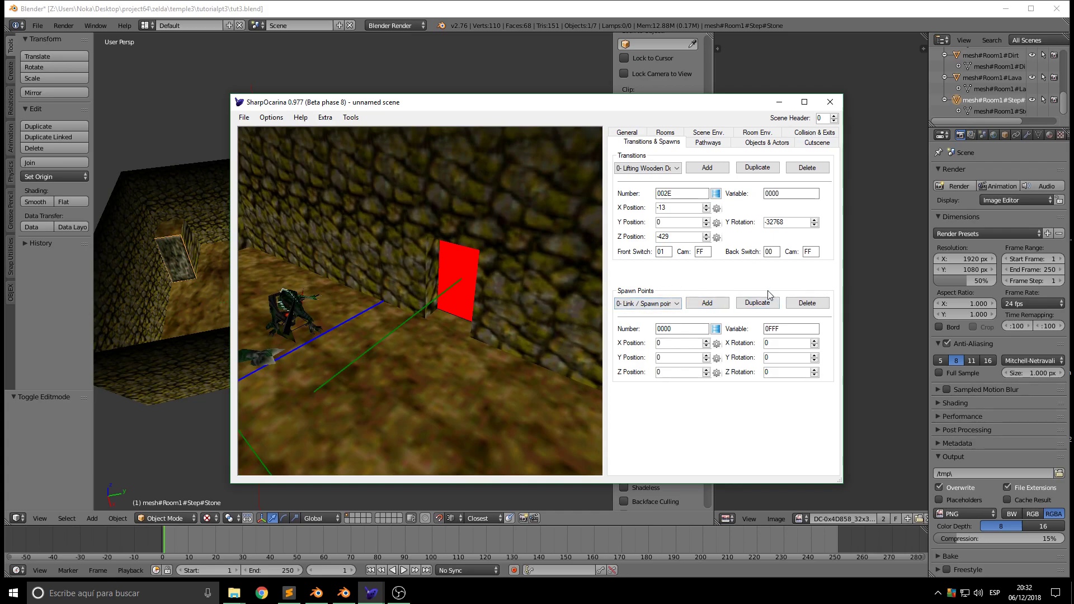
left_click_drag(546, 318, 489, 334)
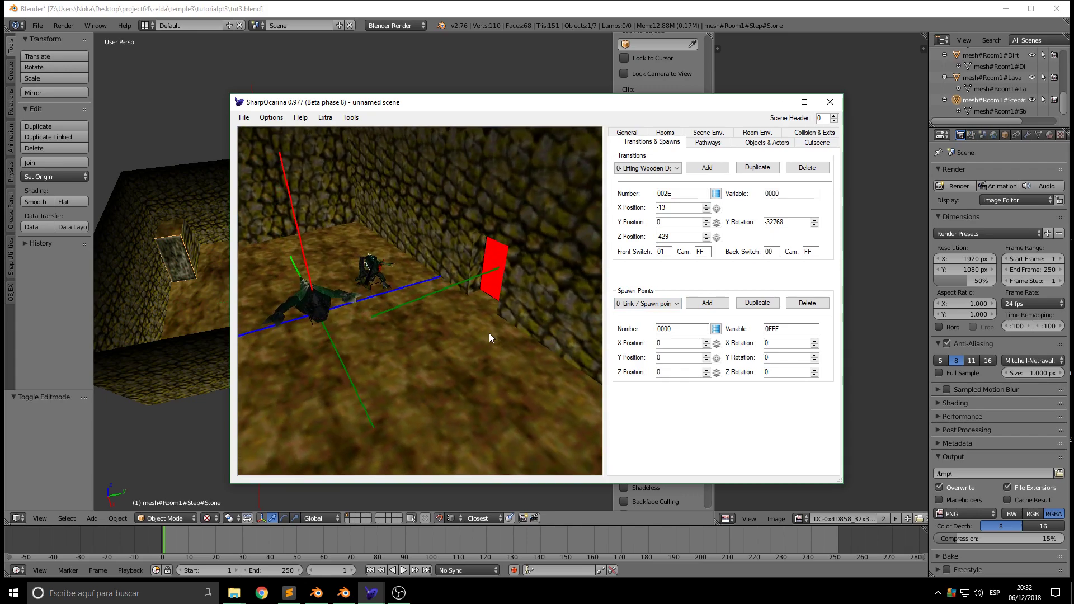
left_click(716, 193)
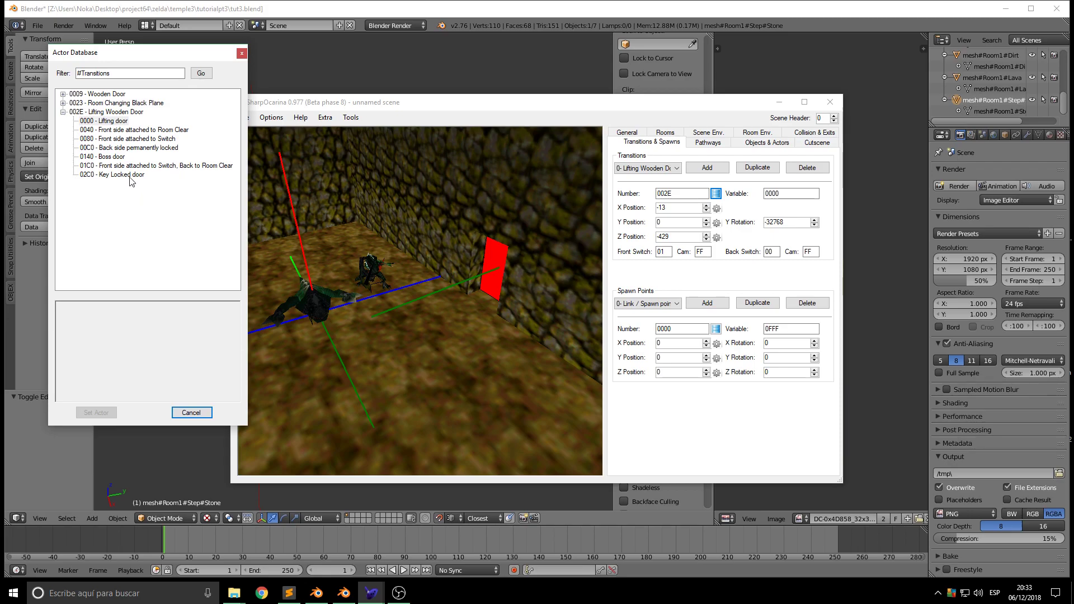
left_click(159, 132)
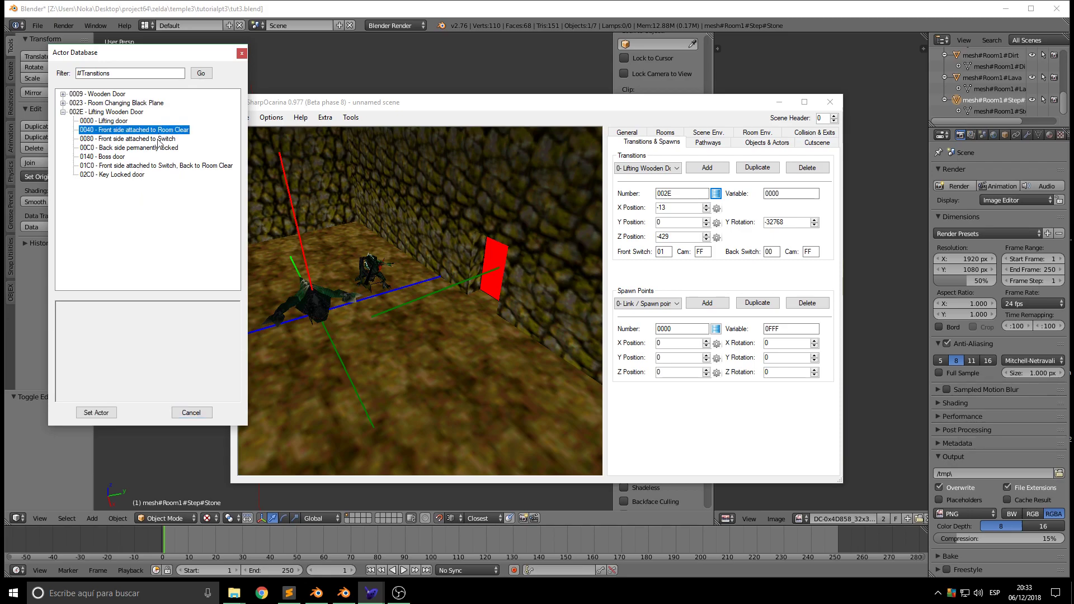
left_click(96, 412)
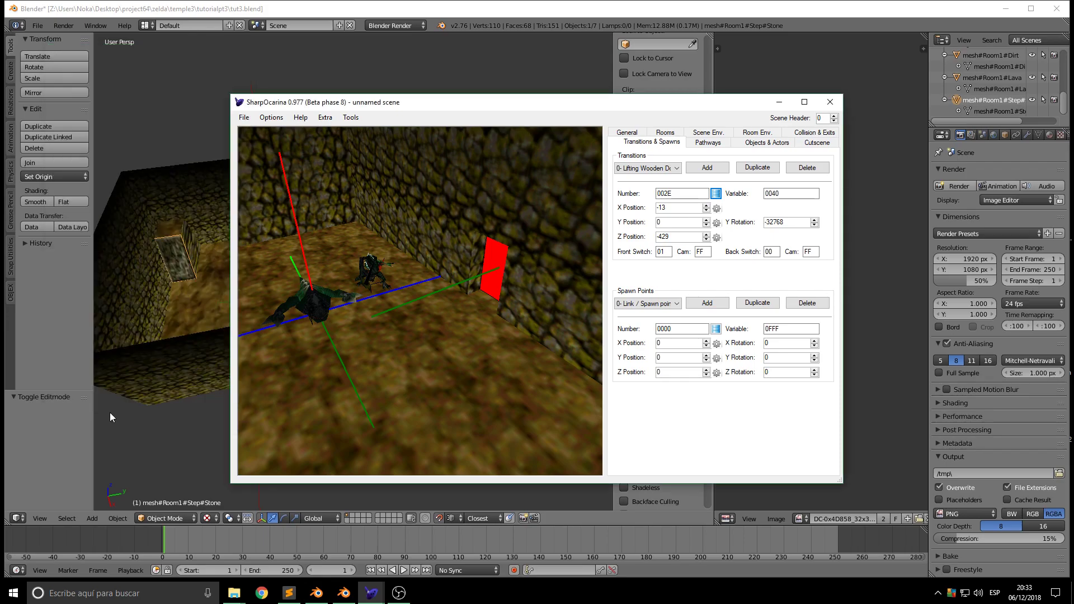
Set the lifting door transition's Y rotation to 0
left_click_drag(479, 320, 415, 340)
key("s")
key("w")
key("s")
key("w")
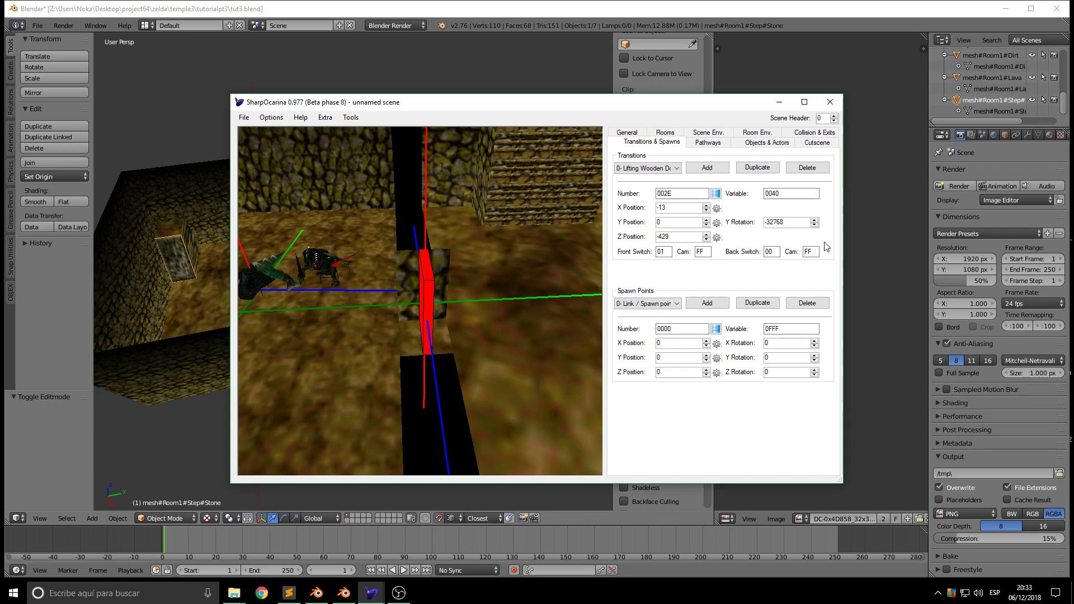
double_click(804, 222)
type("9")
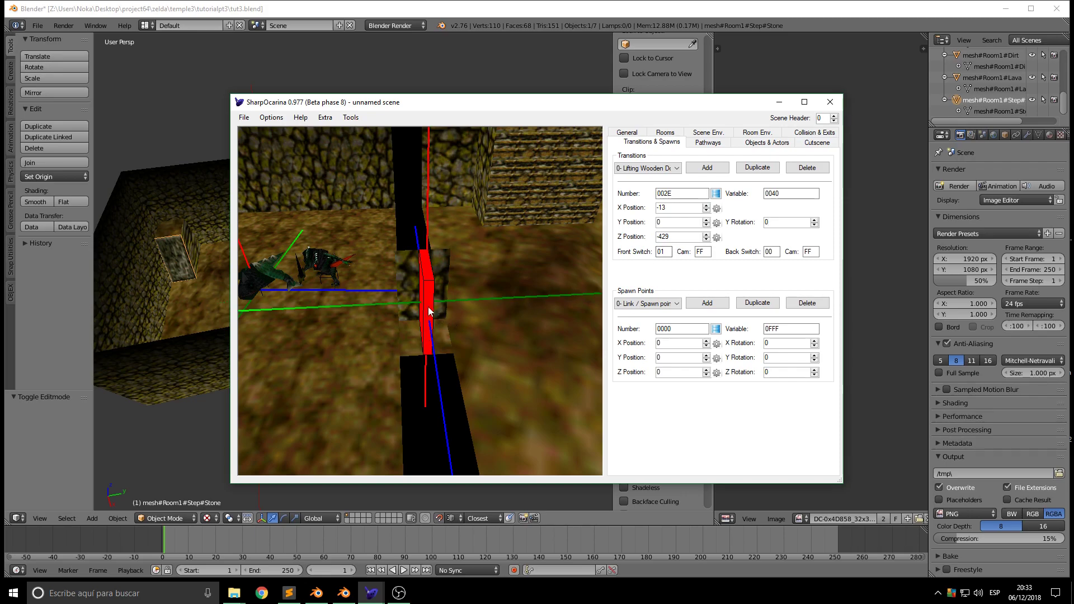
Move Link's spawn point to X -378, Y 0, Z -689 in Room 0, with Y rotation 16800
key("s")
left_click_drag(418, 381, 551, 379)
key("w")
key("d")
scroll(370, 385, "up", 1)
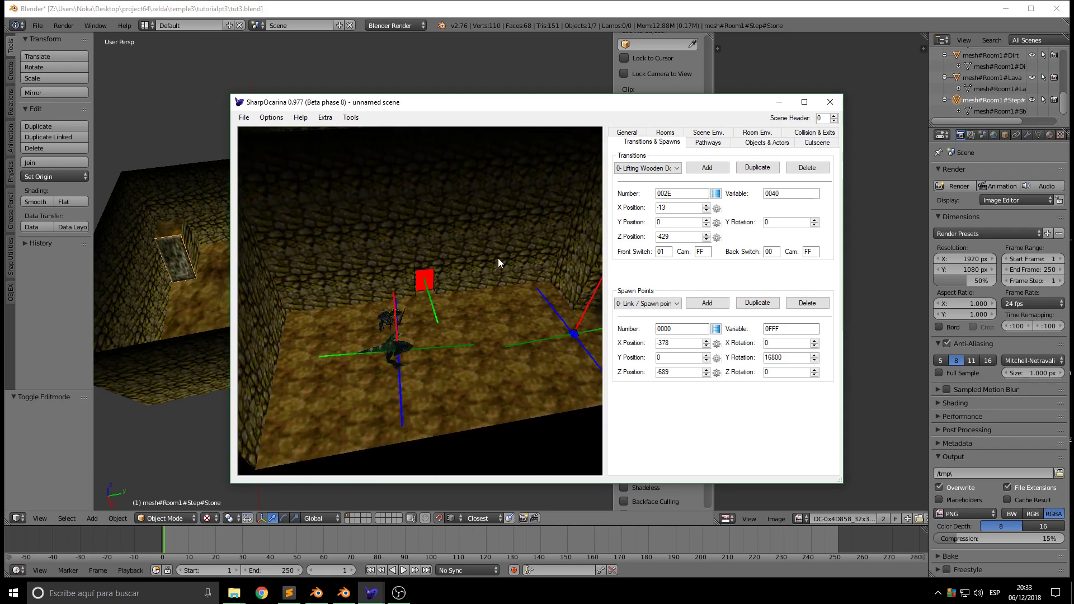
left_click_drag(498, 259, 362, 158)
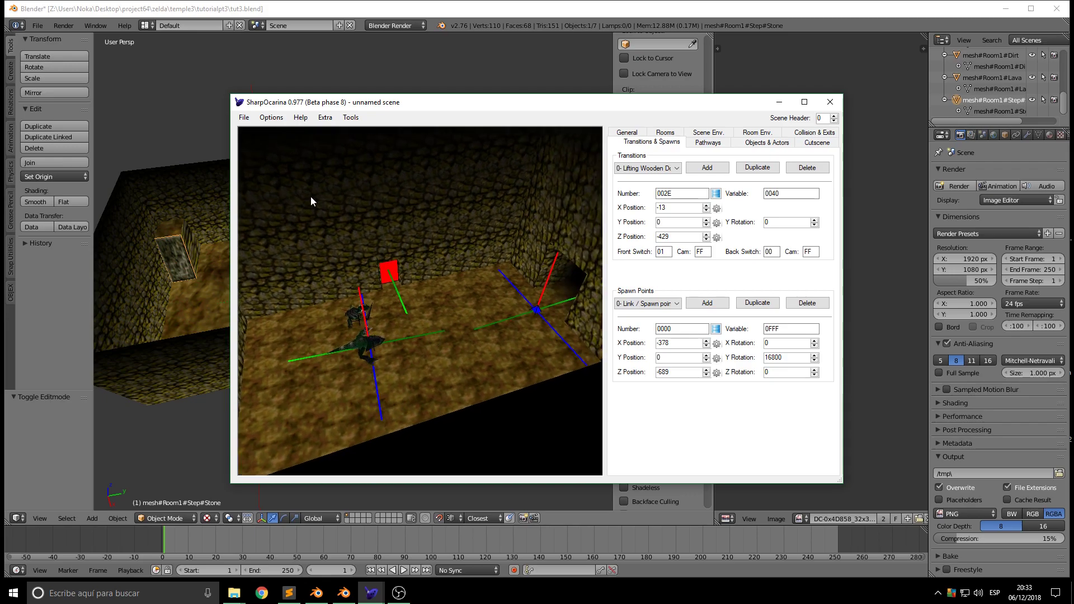
Restore the lifting door transition's Y rotation to -32768
left_click(814, 134)
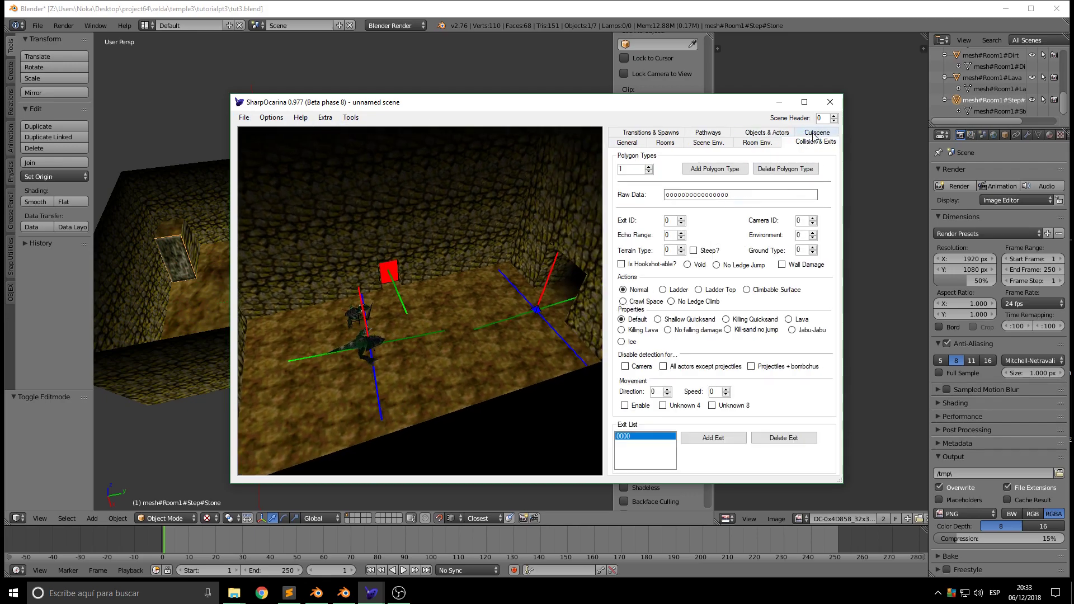
left_click(628, 143)
left_click(651, 133)
left_click(815, 225)
left_click(814, 225)
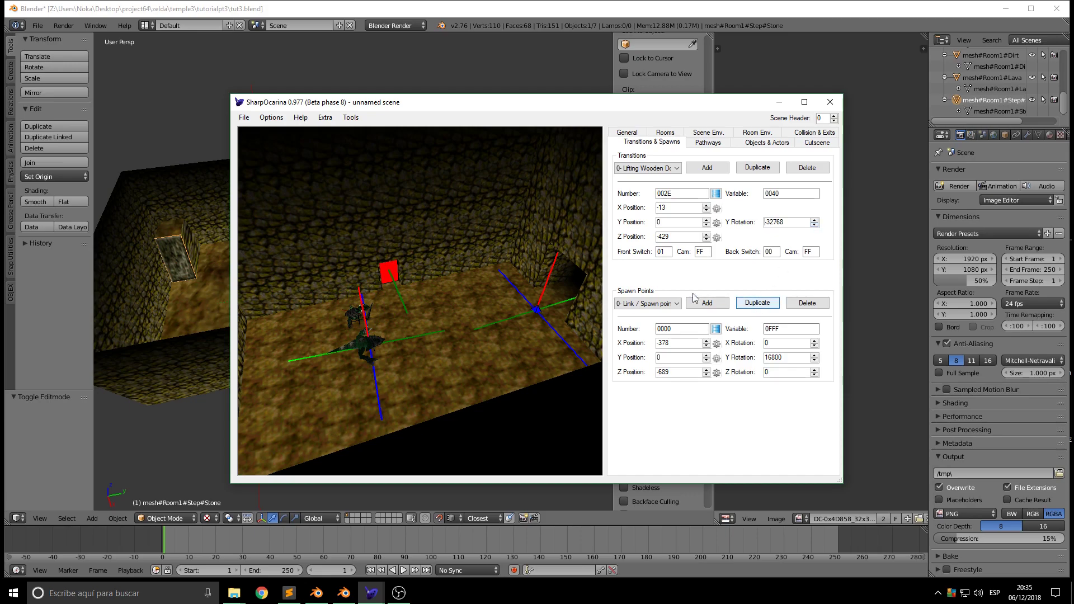
Examine the spawn point, enemies and door placement in Room 0, along with the room's object and actor lists
left_click_drag(488, 388, 431, 378)
key("w")
key("s")
key("a")
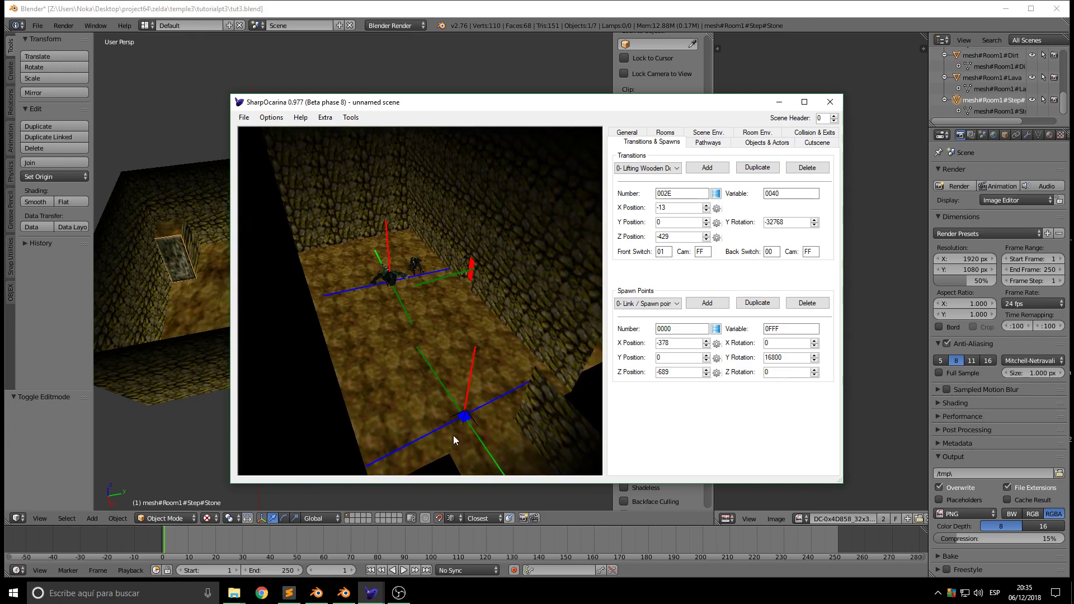
key("w")
mouse_move(464, 338)
left_mouse_down()
mouse_move(473, 348)
mouse_move(478, 333)
left_mouse_up()
key("s")
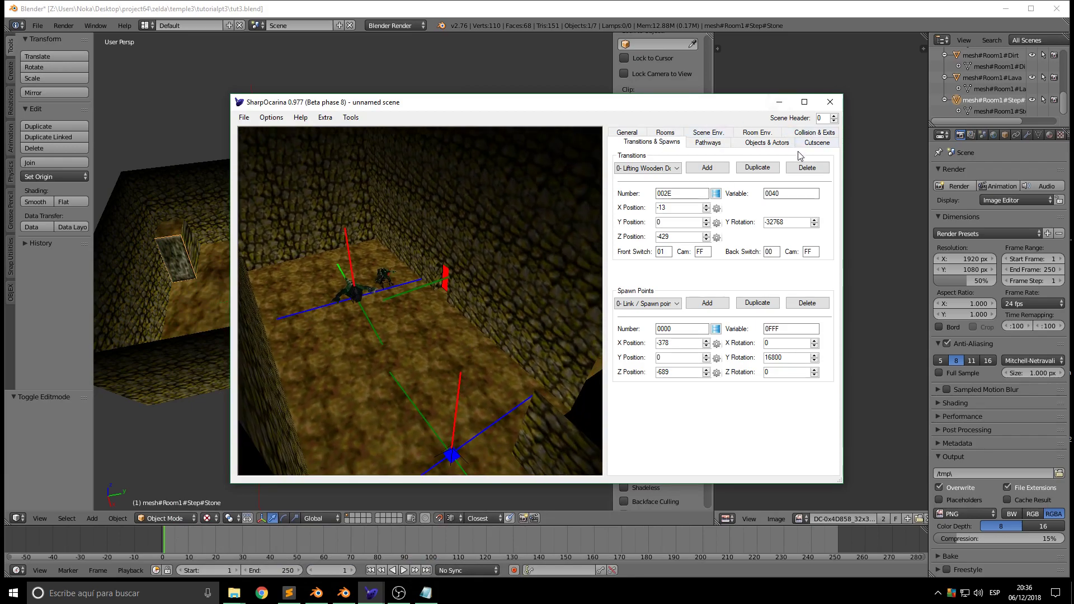
left_click(735, 141)
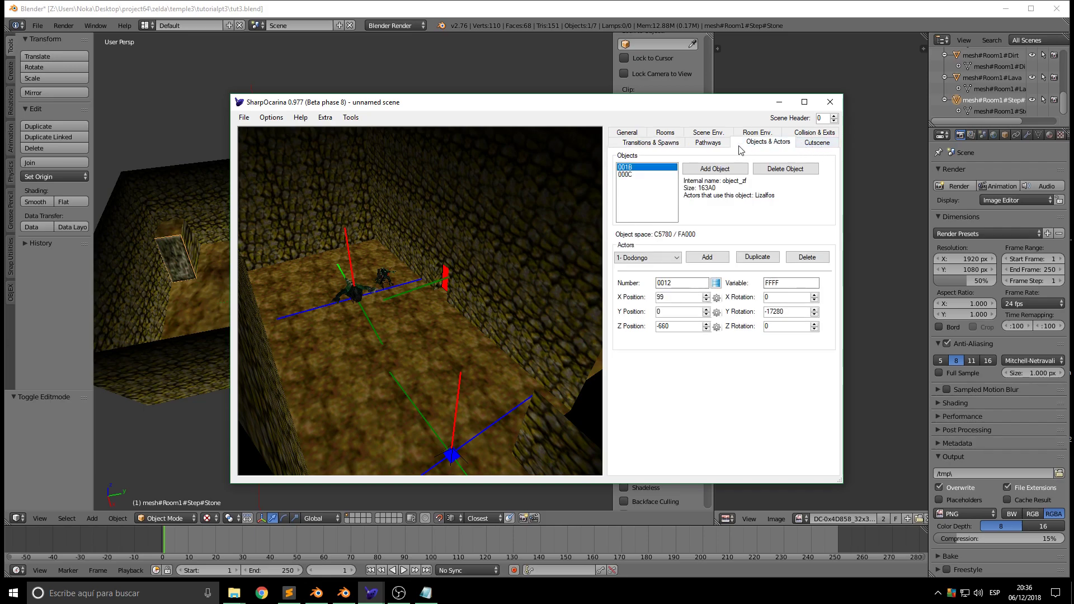
Set the first exit in the scene's exit list to 0242
left_click(806, 138)
double_click(635, 438)
type("0242")
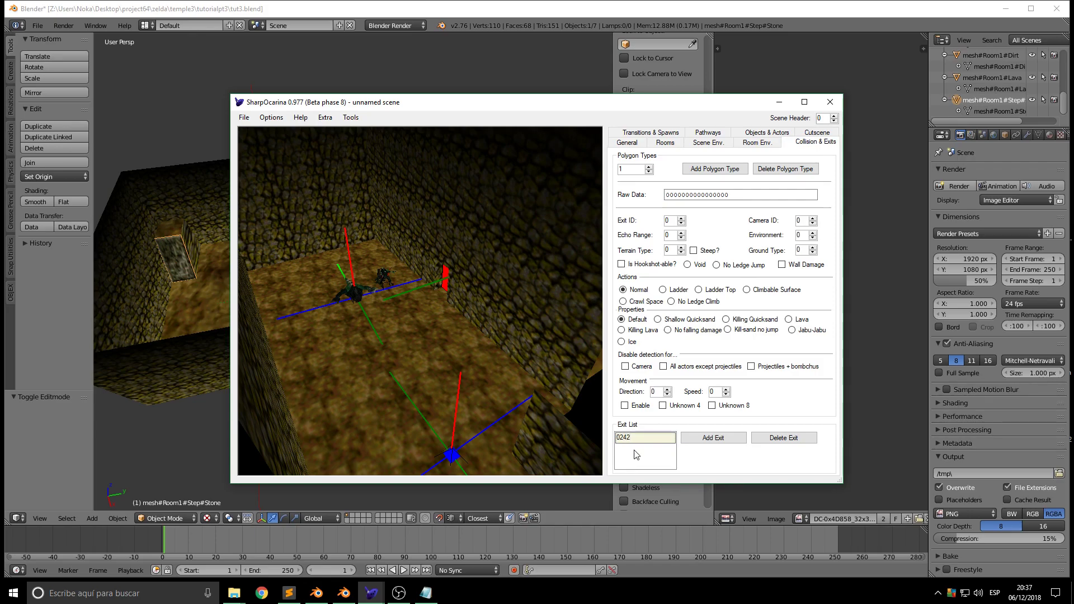
key("Return")
Open the Entrance Table Editor and load the ROM ZELOOTMAboostedf.Z64 from the temple3 folder
left_click(351, 118)
left_click(351, 117)
left_click(351, 117)
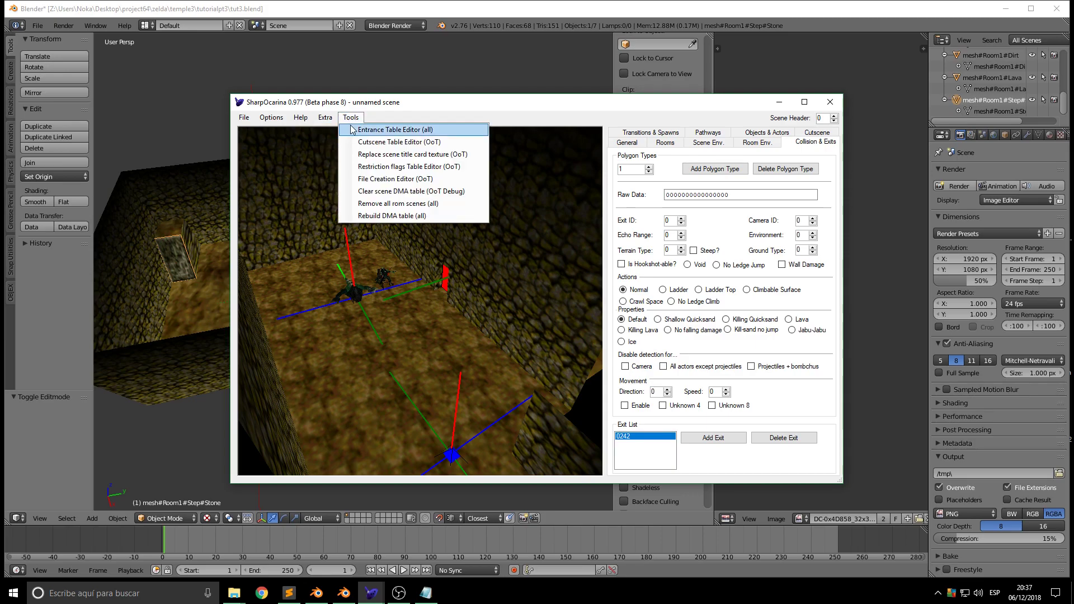
left_click(358, 127)
left_click(47, 52)
left_click(62, 65)
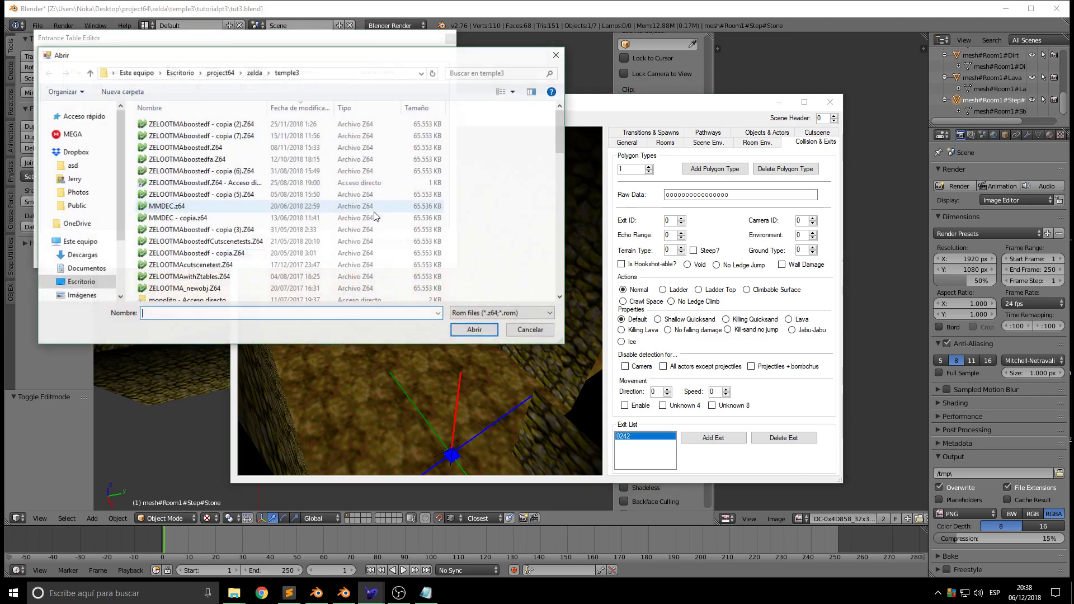
double_click(184, 147)
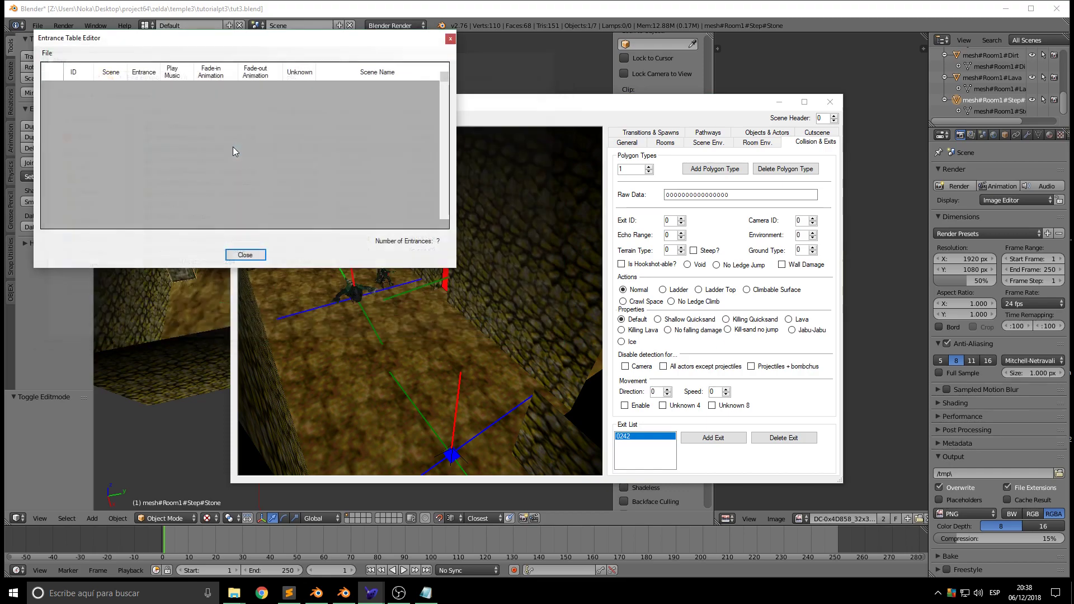
Assign scene 6C to entrances 0004 through 0007 in the entrance table
left_click(102, 137)
type("6C")
left_click(104, 148)
type("6C")
left_click(108, 160)
type("6C")
left_click(107, 174)
type("6C")
left_click(112, 188)
left_click(131, 174)
left_click(135, 160)
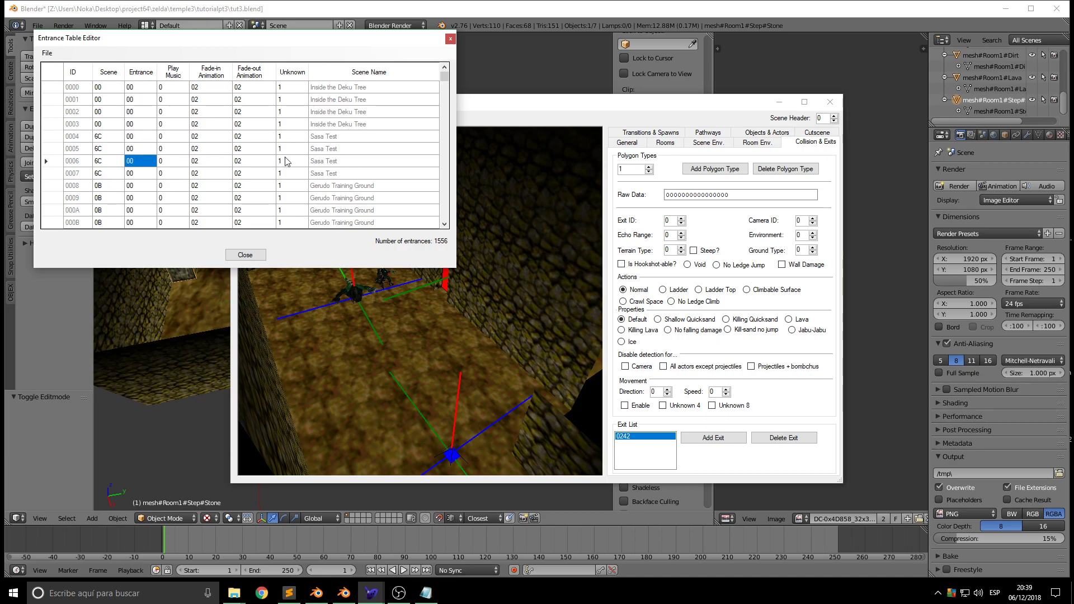
Save the entrance table to ZELOOTMAboostedf.Z64, overwriting the existing ROM, and close the Entrance Table Editor
left_click(47, 53)
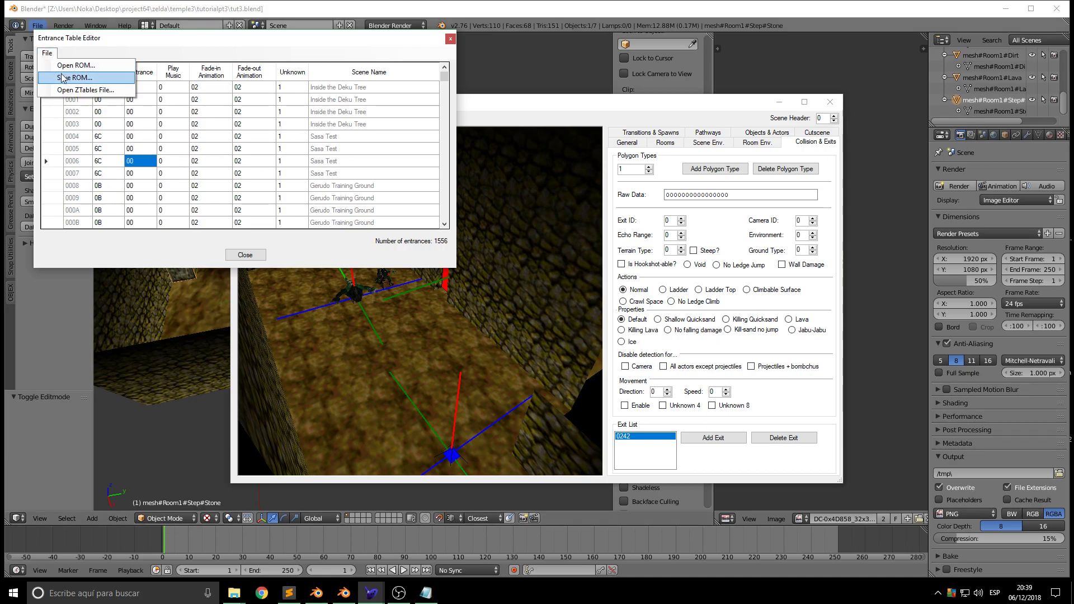
left_click(65, 77)
double_click(185, 147)
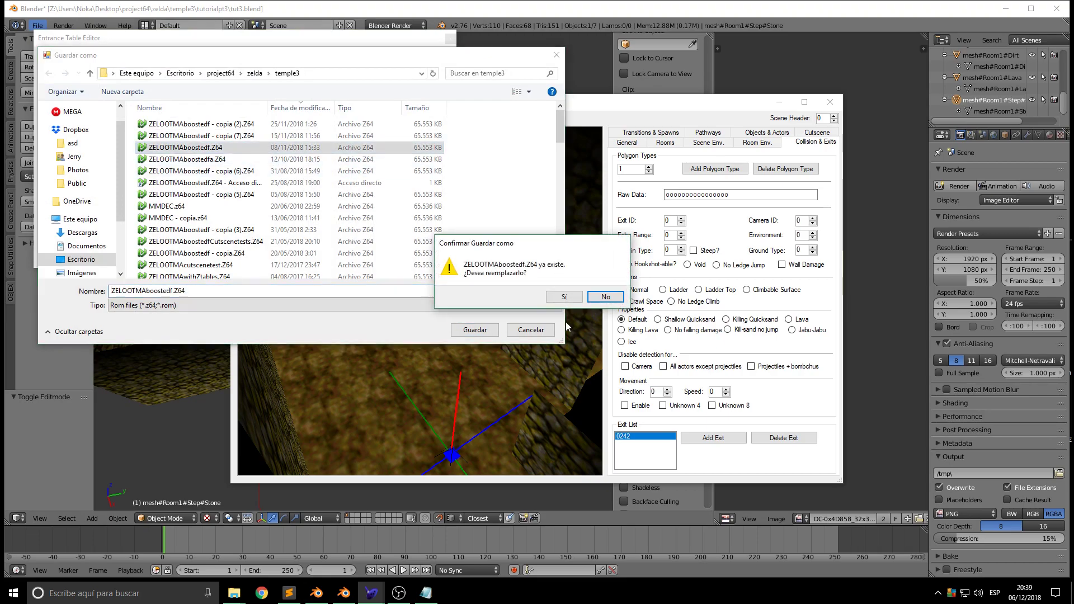
left_click(547, 299)
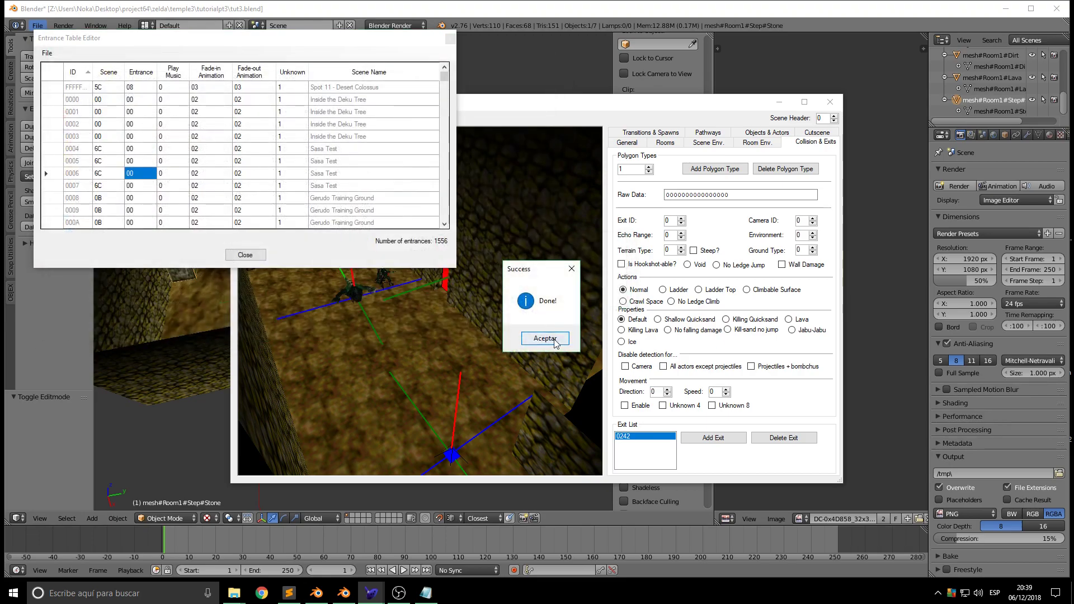
left_click(542, 344)
left_click(449, 39)
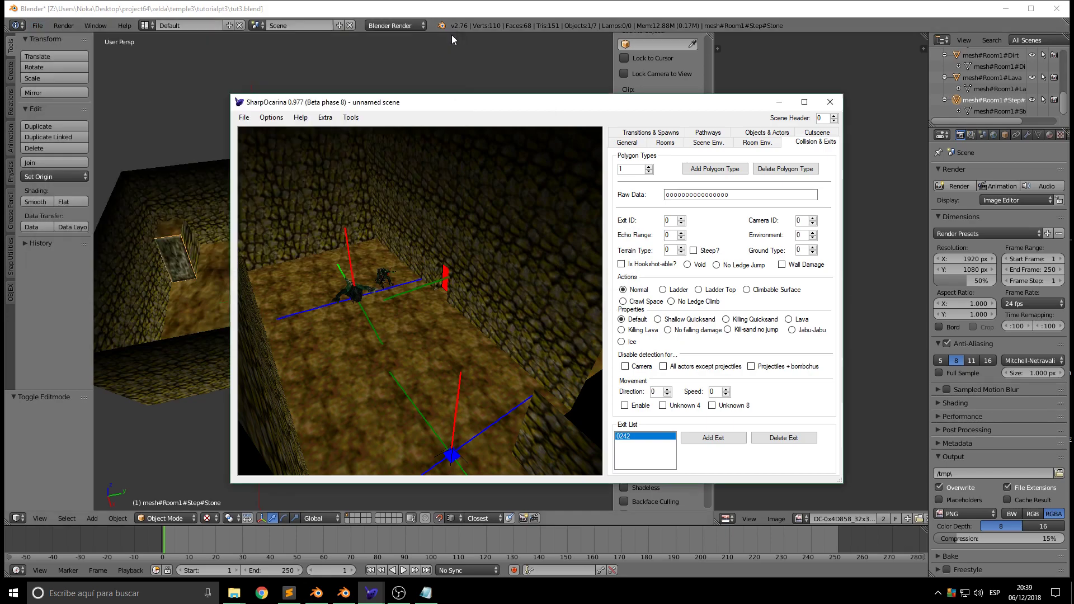
Inject the scene into the ROM ZELOOTMAboostedf.Z64 and dismiss the injection report
left_click(619, 144)
left_click(235, 117)
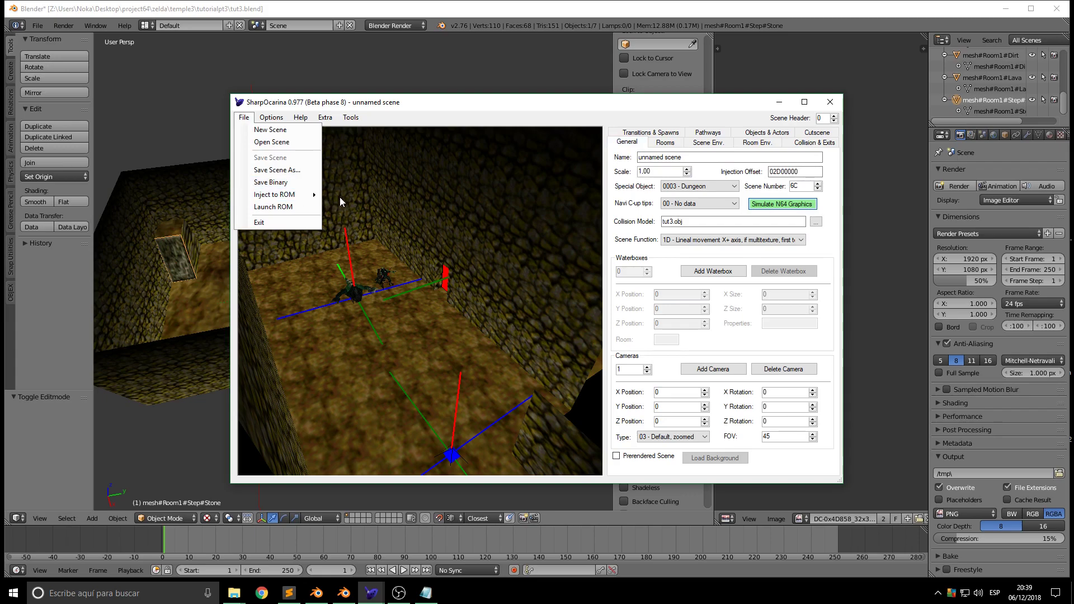
mouse_move(308, 197)
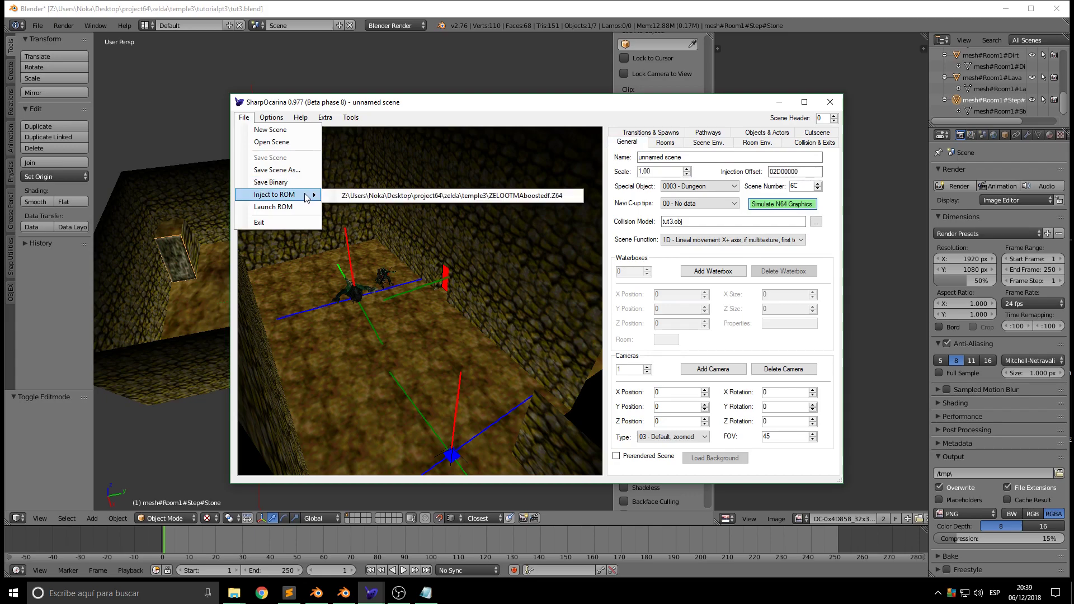
left_click(380, 200)
left_click(582, 343)
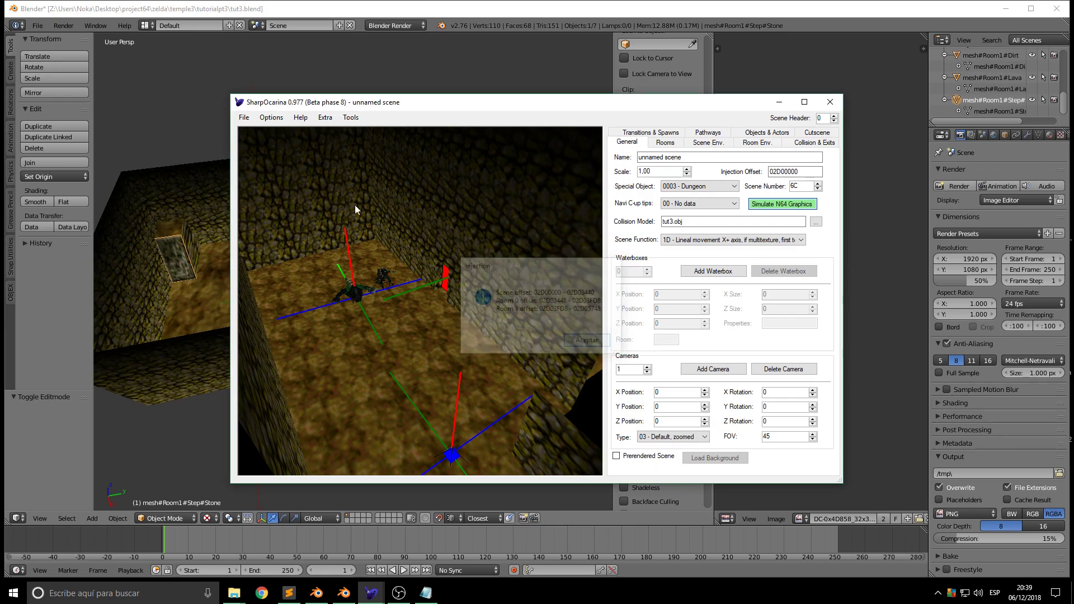
Save the scene as an XML scene file named tut3 in the tutorialpt3 folder
left_click(244, 117)
left_click(269, 170)
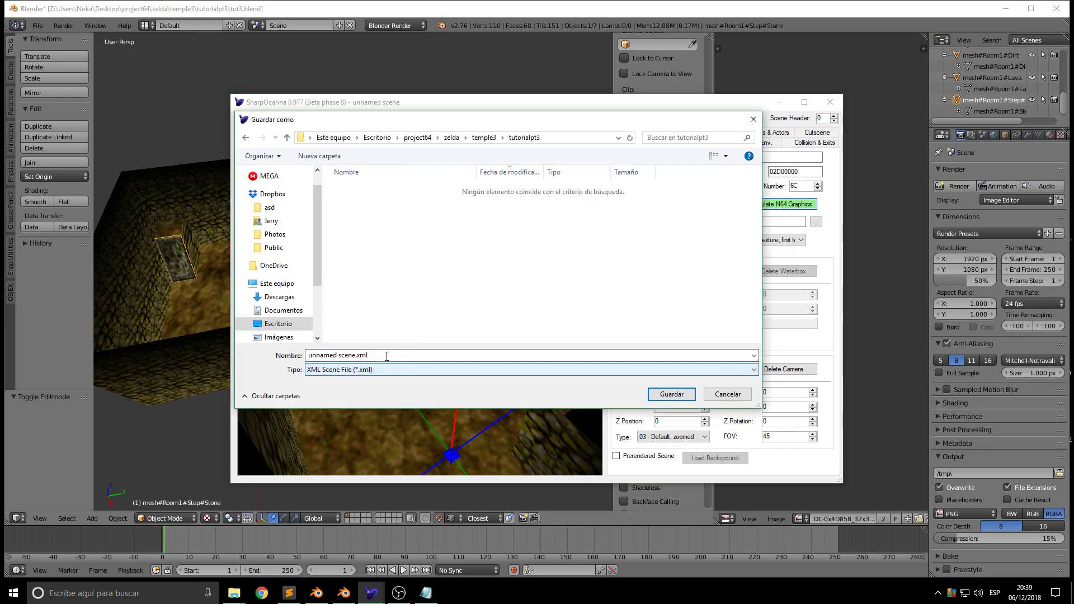
type("tut3")
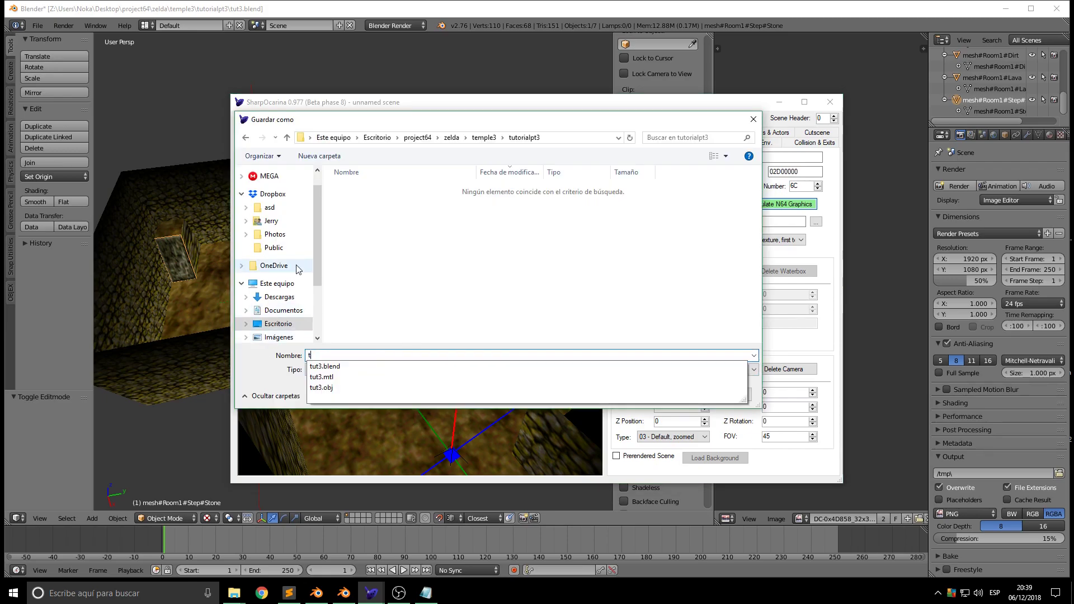
key("Return")
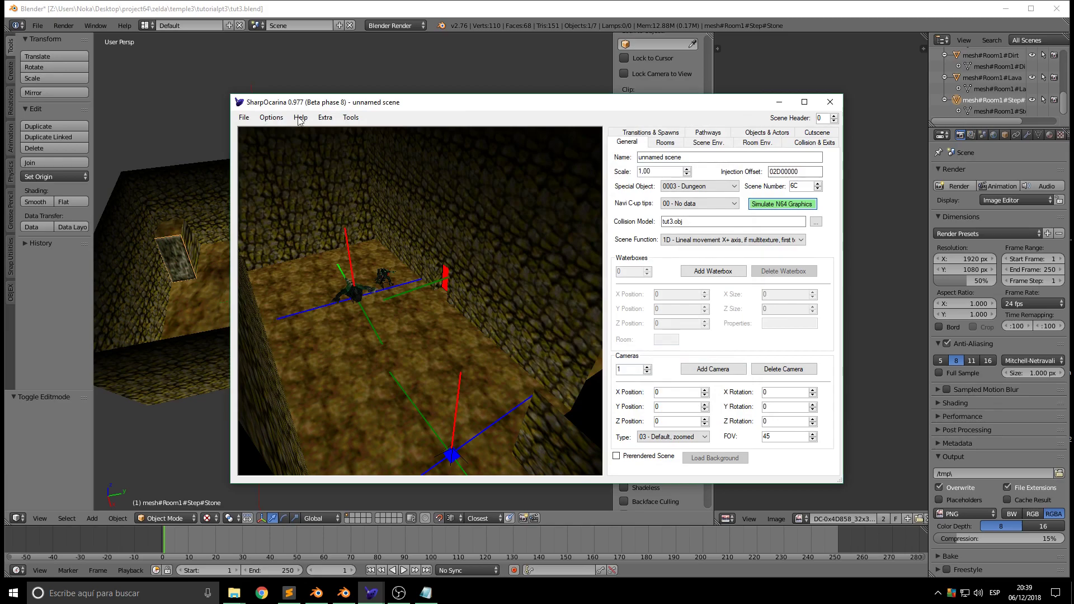
Launch the injected ROM in the Project64 emulator, skip the title screen and open save File 1
left_click(244, 117)
left_click(294, 210)
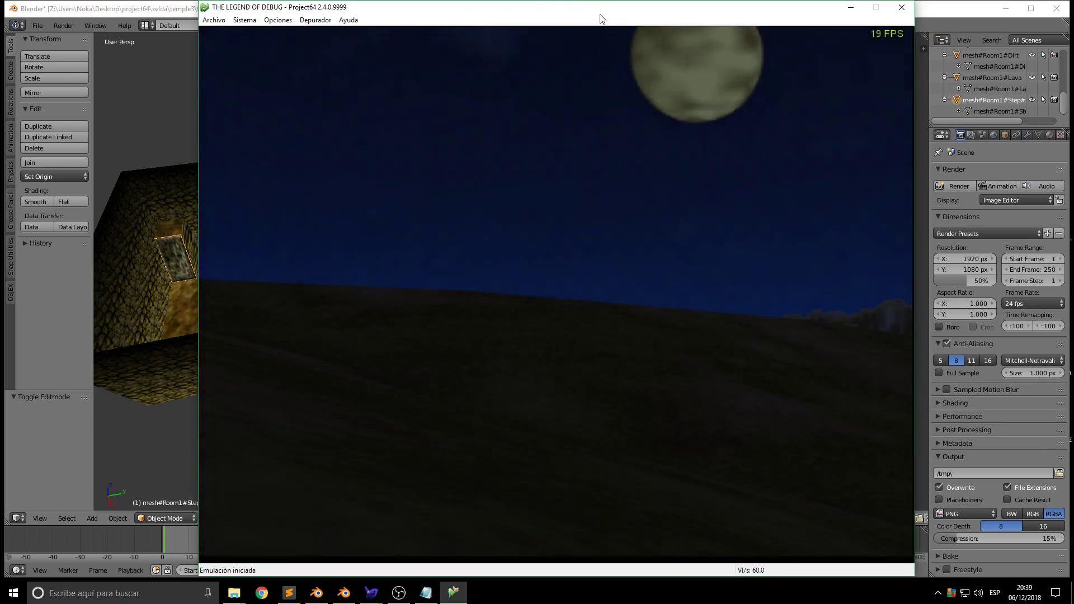
key("Return")
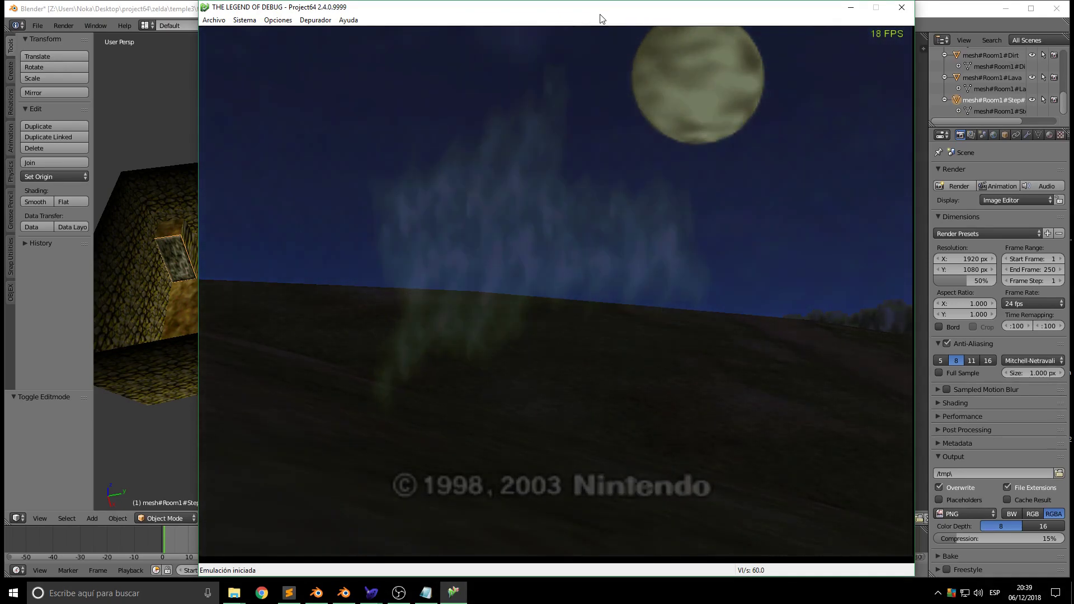
key("Return")
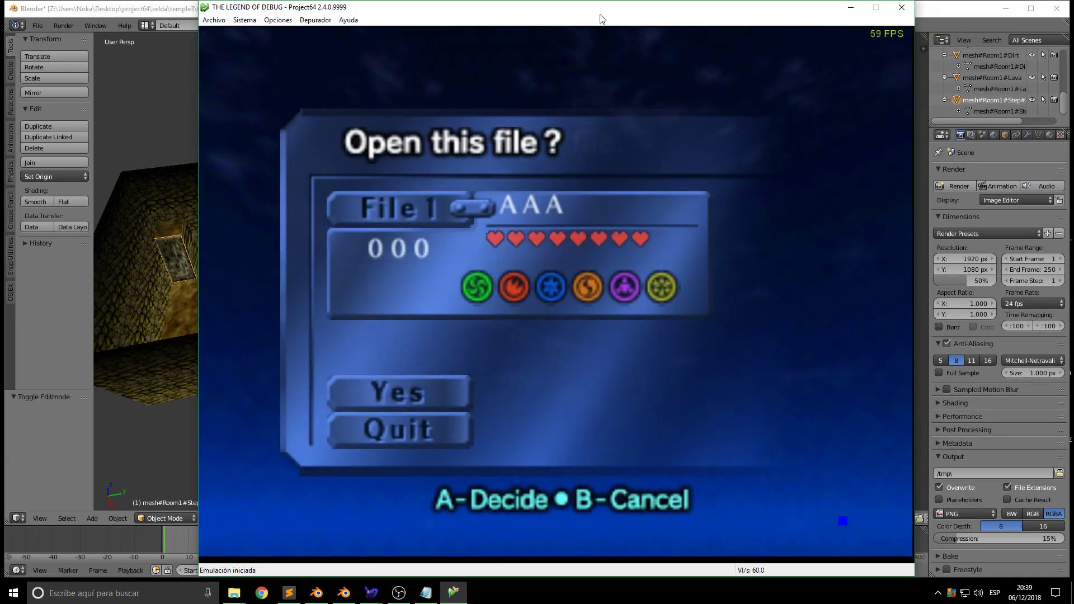
key("Return")
Load map 117: Bamboo Test from the Zelda Map Select list
key("c")
key("Up")
key("Up")
key("Up")
key("Up")
key("Up")
key("Up")
key("Up")
key("Up")
key("Up")
key("Up")
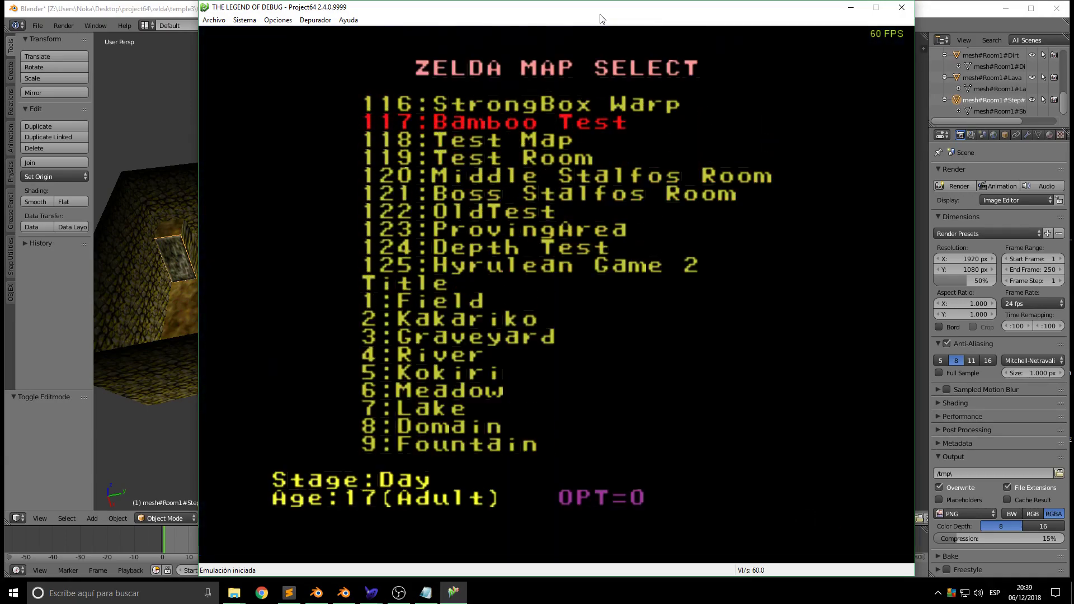
key("Return")
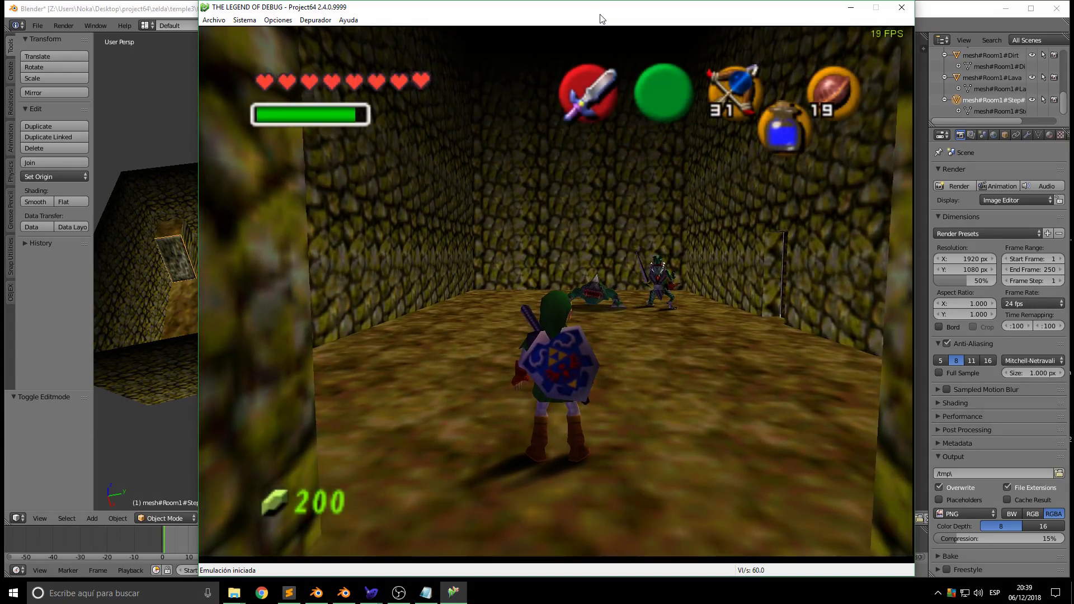
Approach the enemies in the first room, target the sword-wielding lizard and shoot it with arrows
key("Right")
key("Up")
key("Up")
key("z")
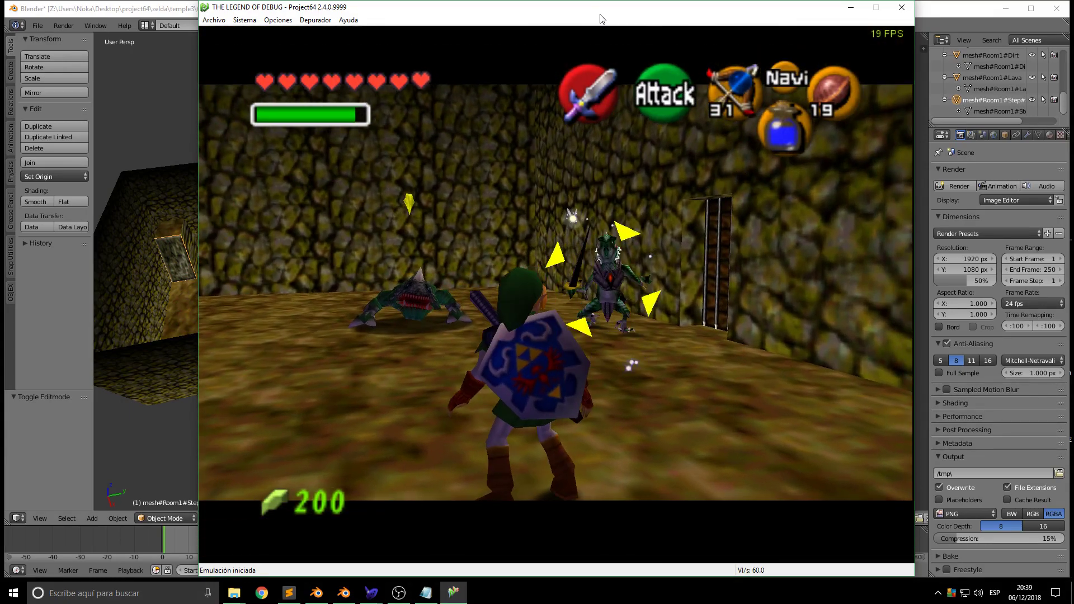
key("Delete")
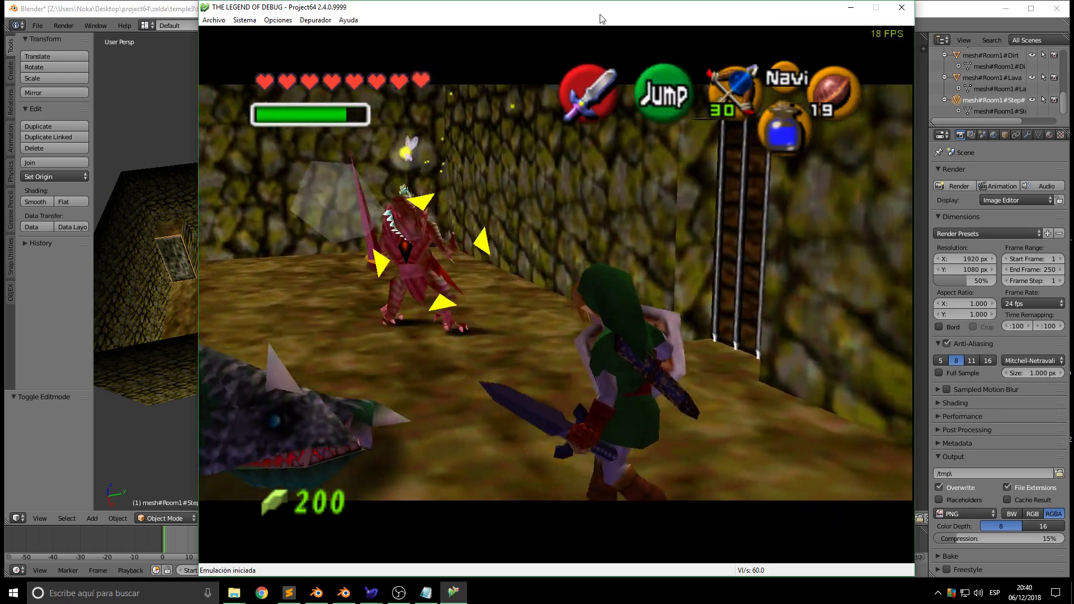
key("Right")
key("x")
key("Delete")
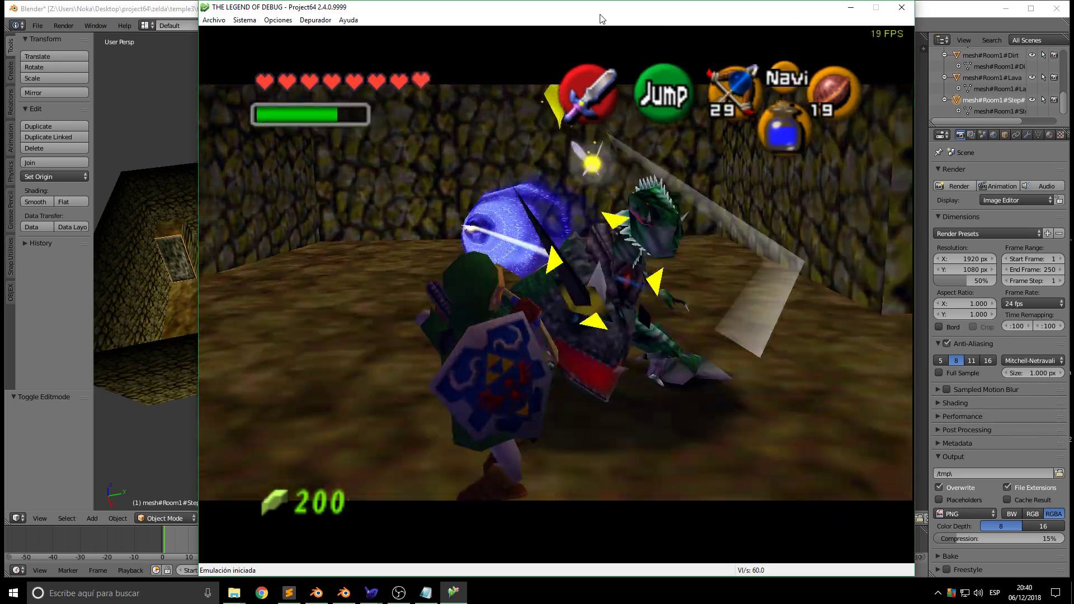
Defeat the sword-wielding lizard beside the barred door in close combat and walk away from it
key("Down")
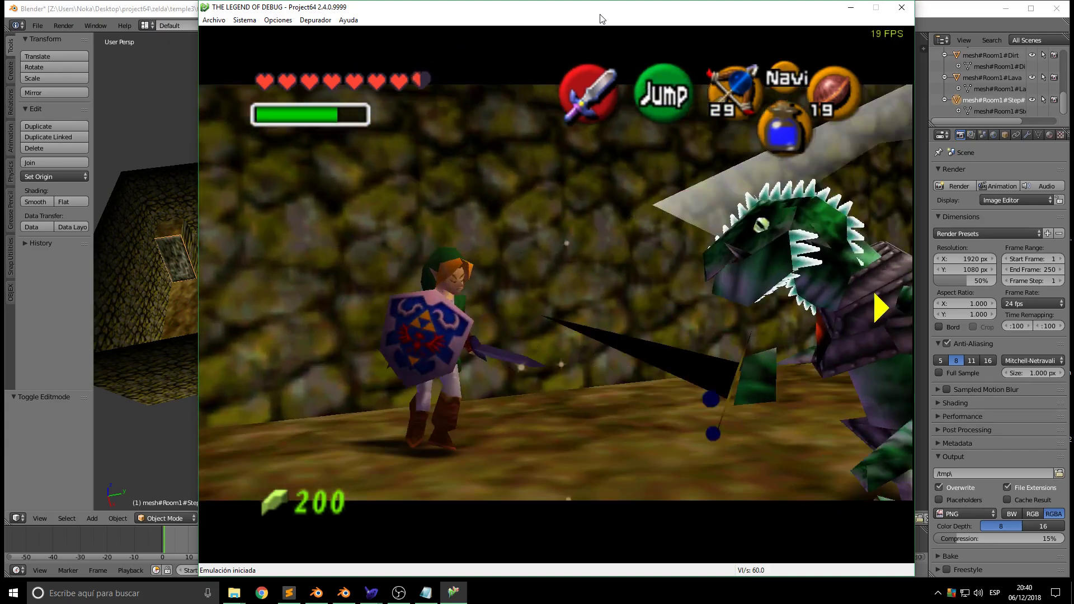
key("x")
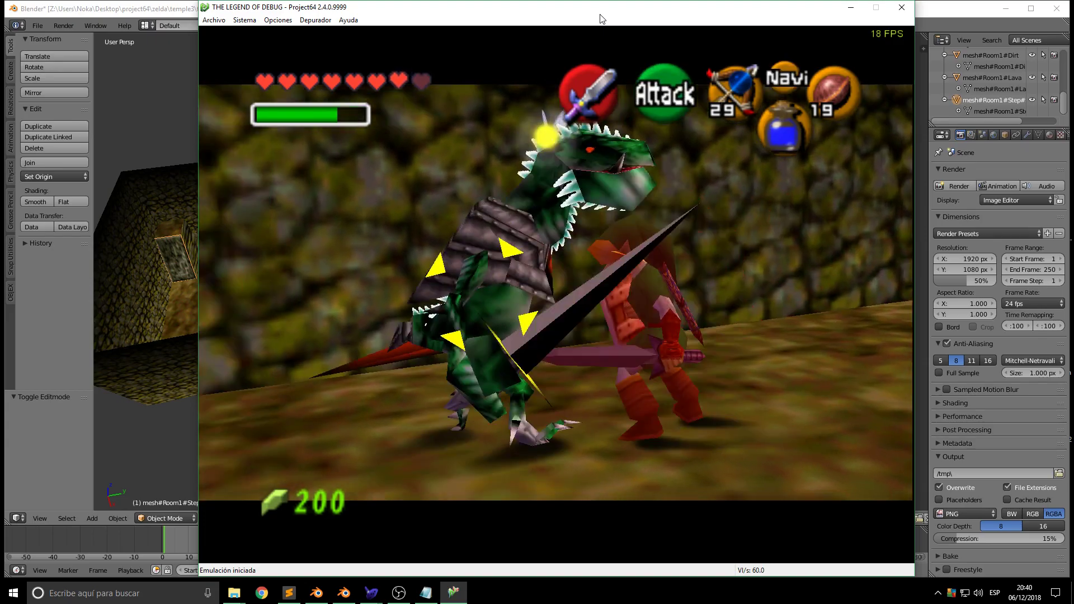
key("Left")
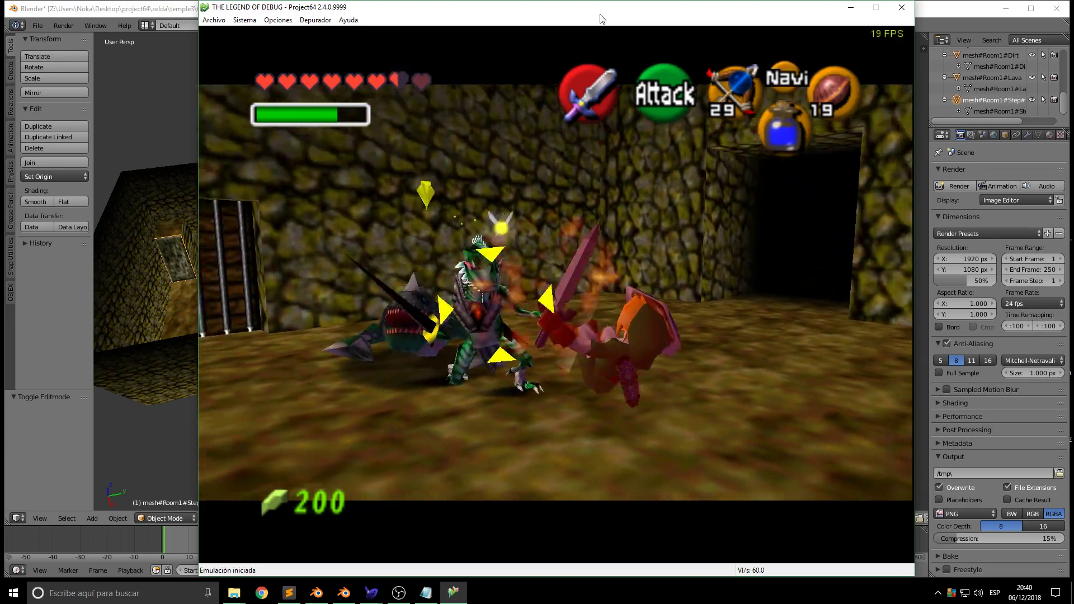
key("c")
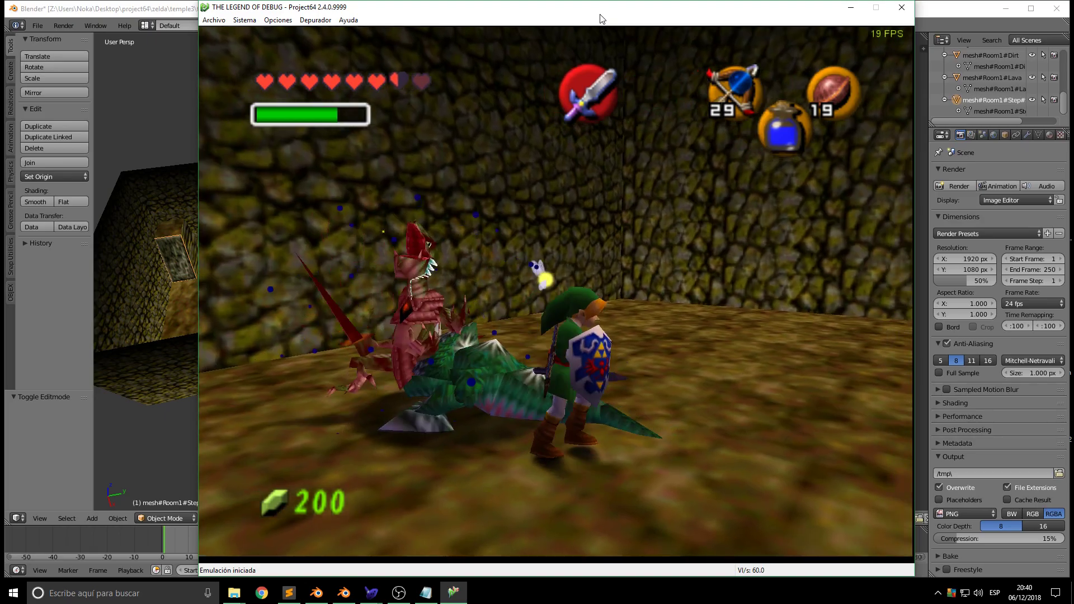
key("Up")
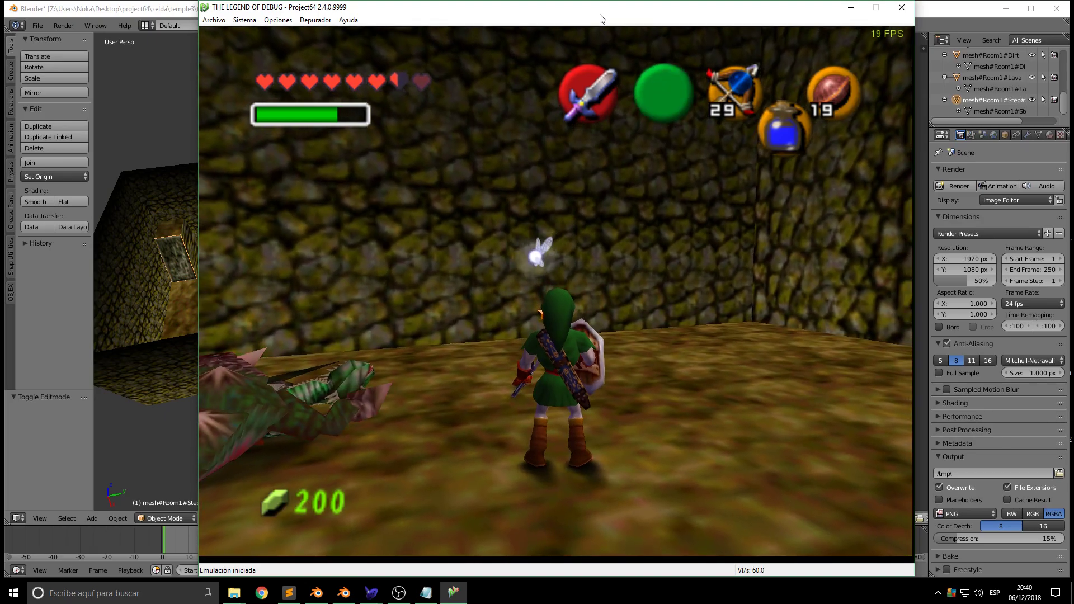